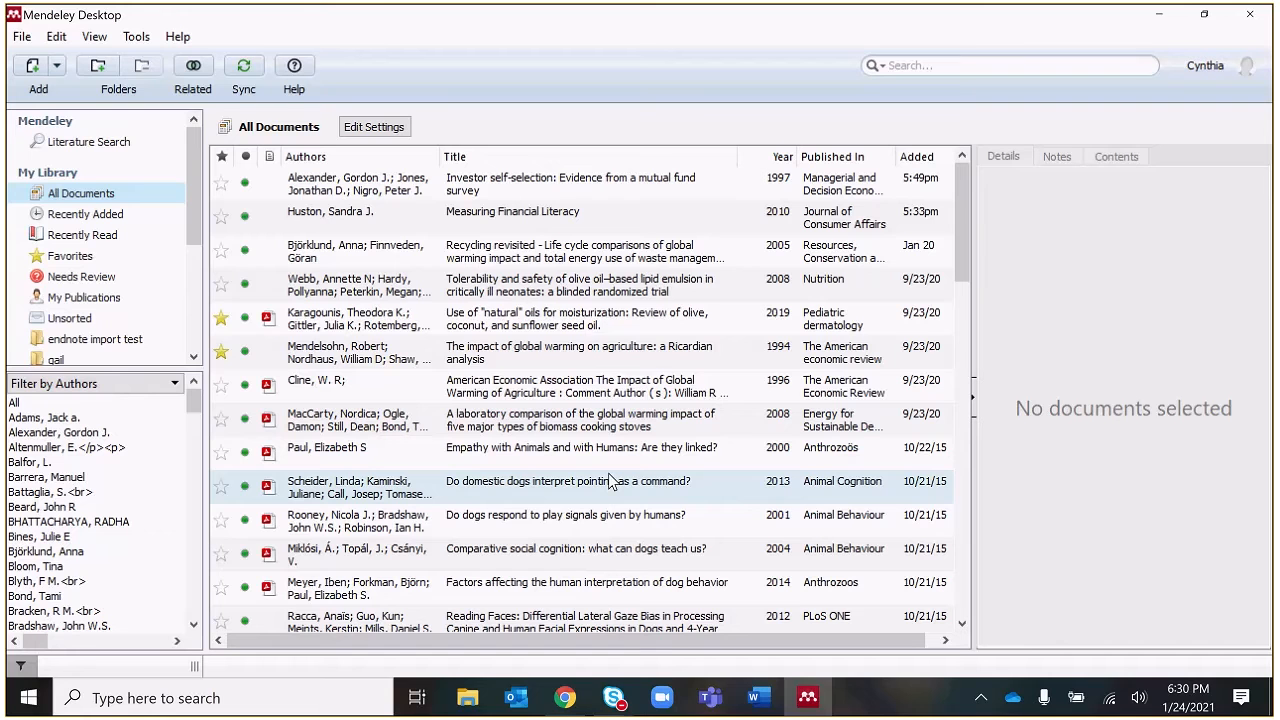
Switch to Chrome, search Google for mendeley, and open the Download Mendeley Desktop page.
click(565, 706)
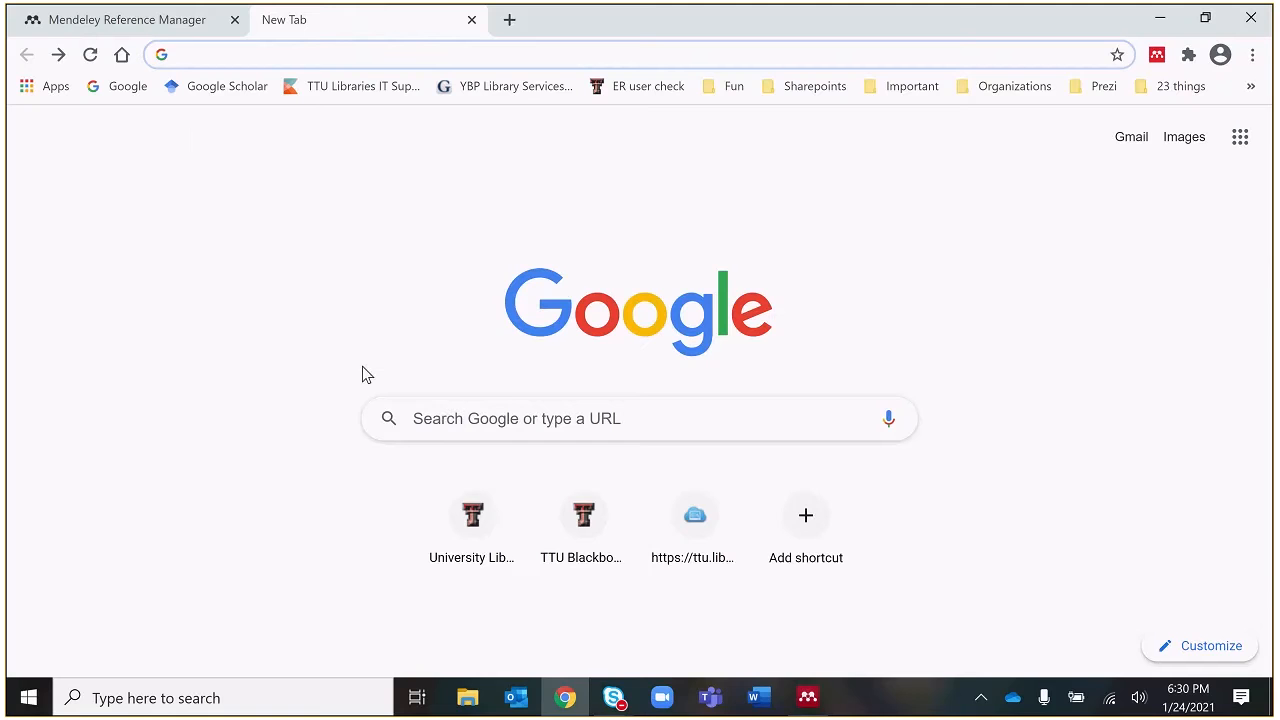
click(443, 418)
text(me)
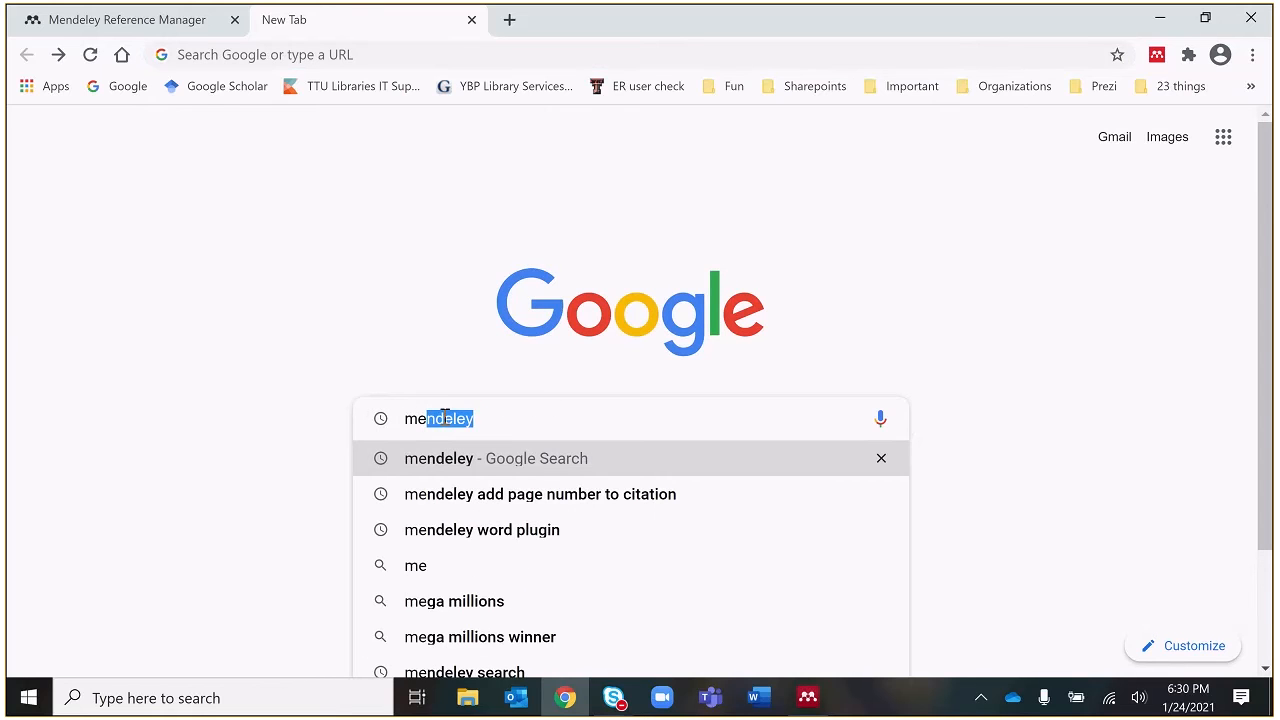
click(477, 459)
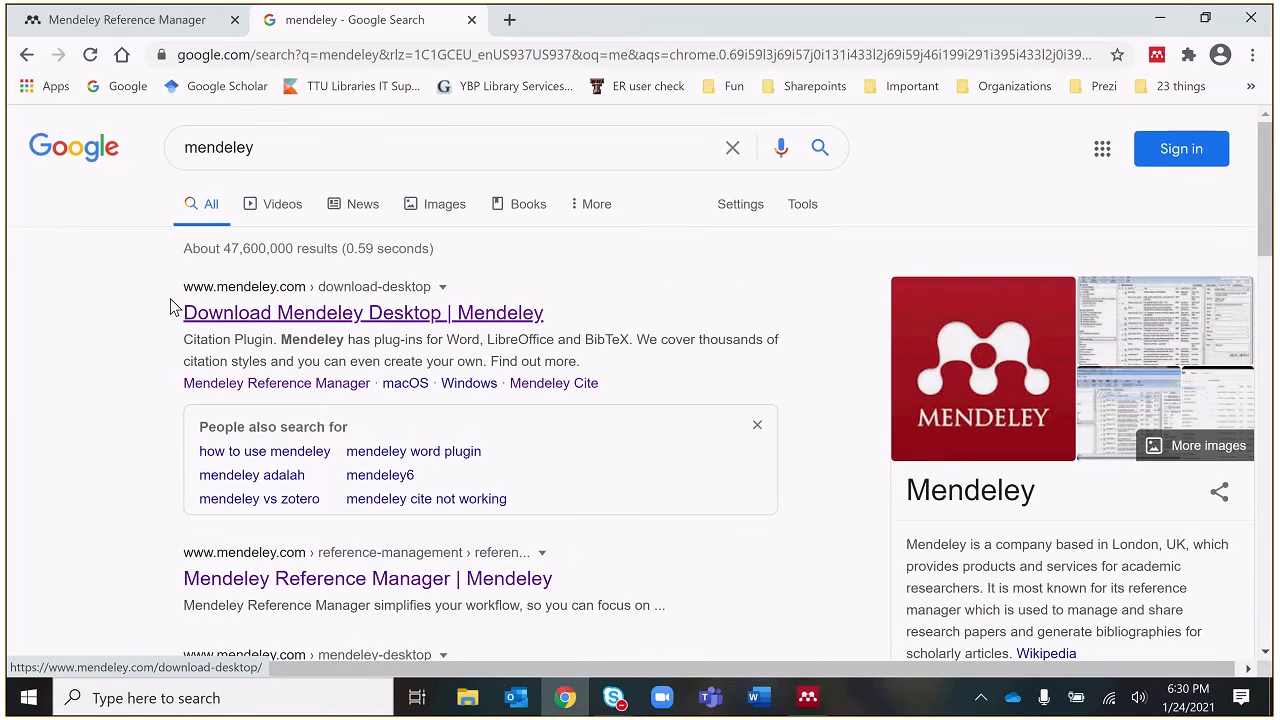
click(386, 322)
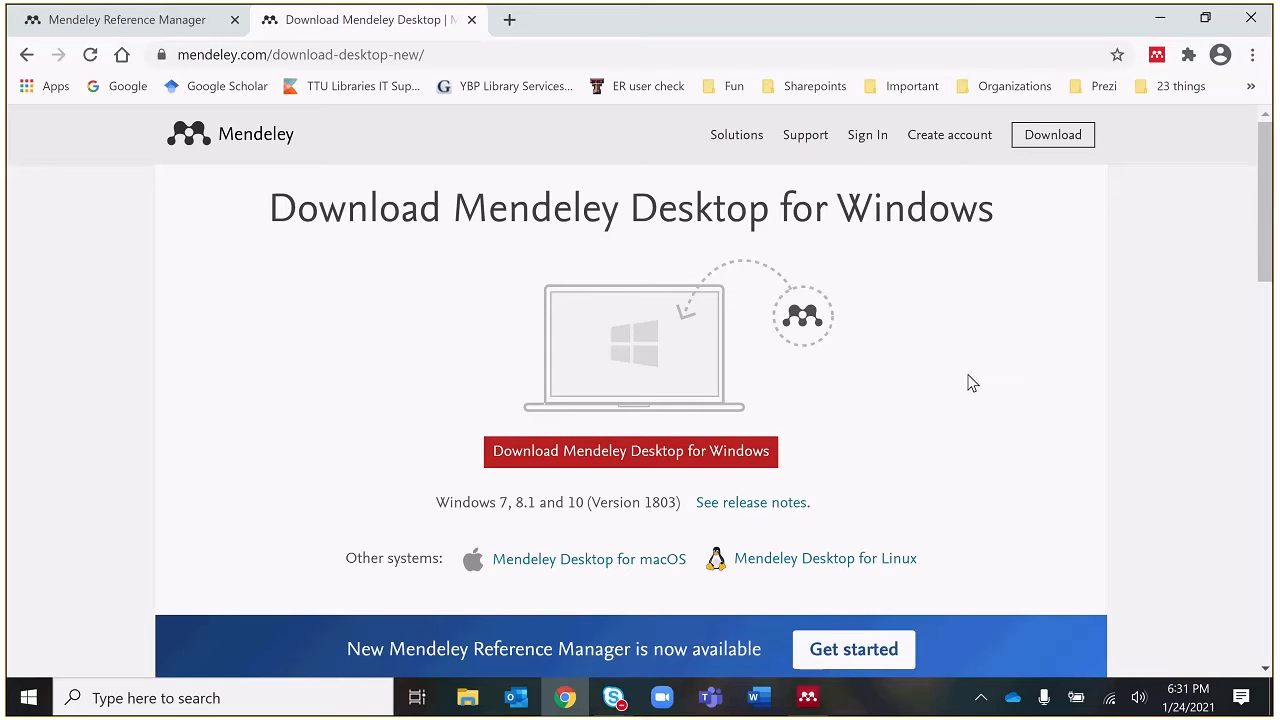
Review the download page from the operating system versions through the Web Importer and Citation Plugin add-ons.
scroll(968, 383, down, 1)
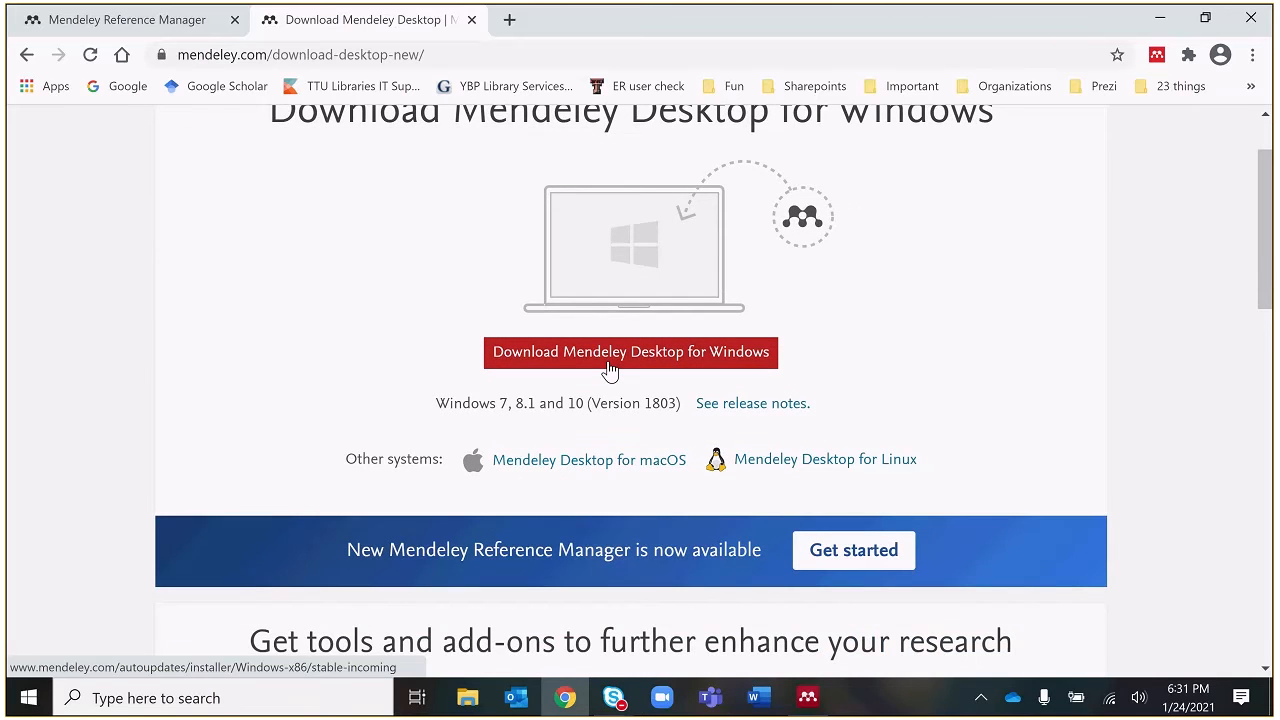
scroll(610, 370, down, 1)
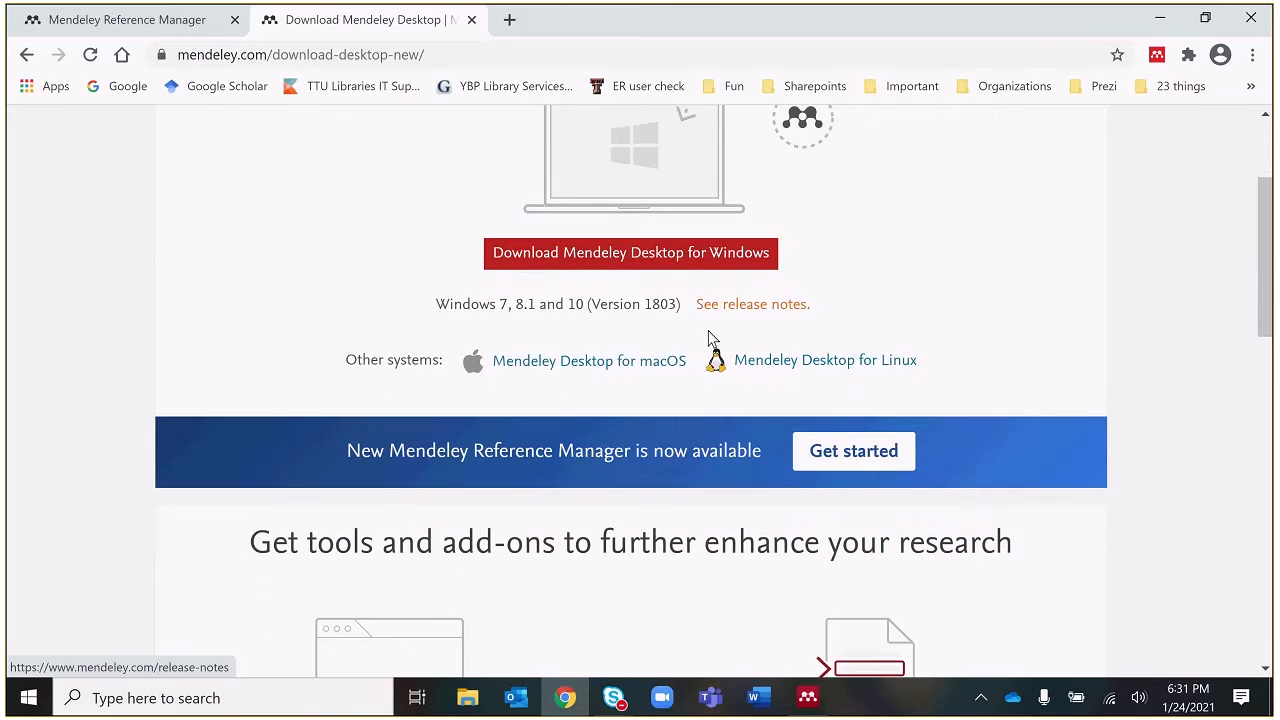
scroll(600, 340, down, 1)
scroll(601, 348, down, 1)
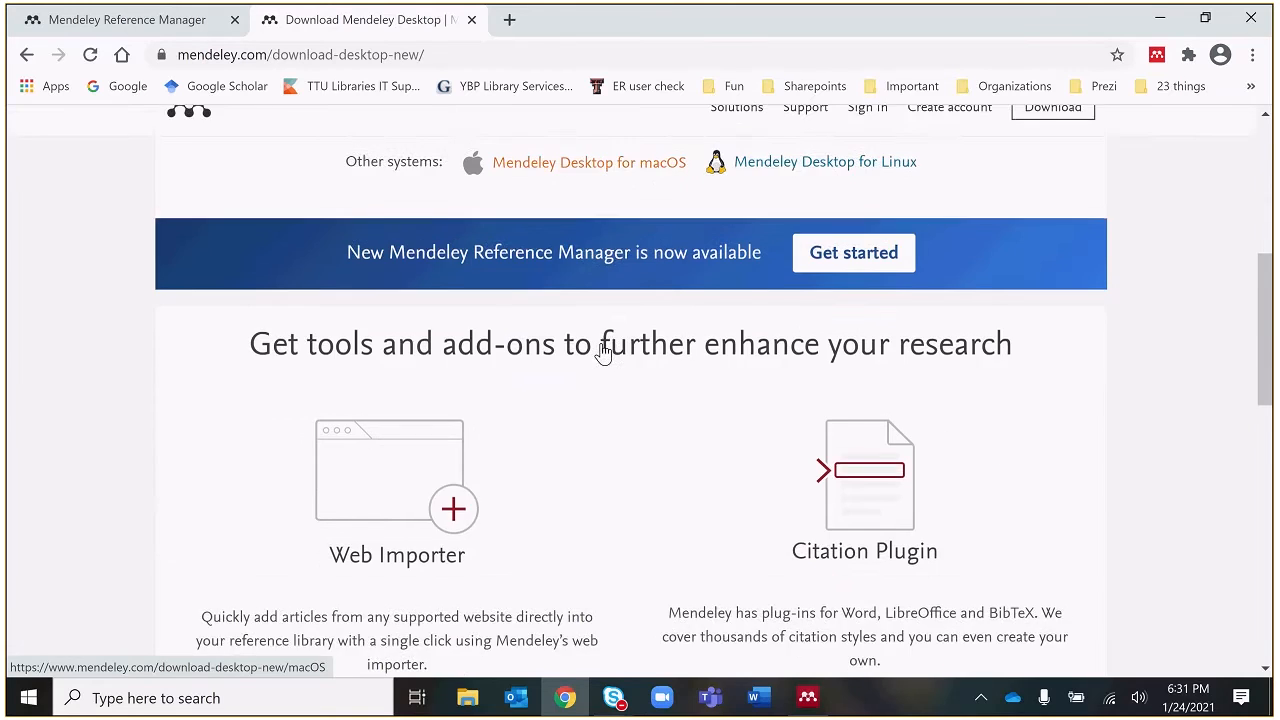
scroll(603, 352, down, 1)
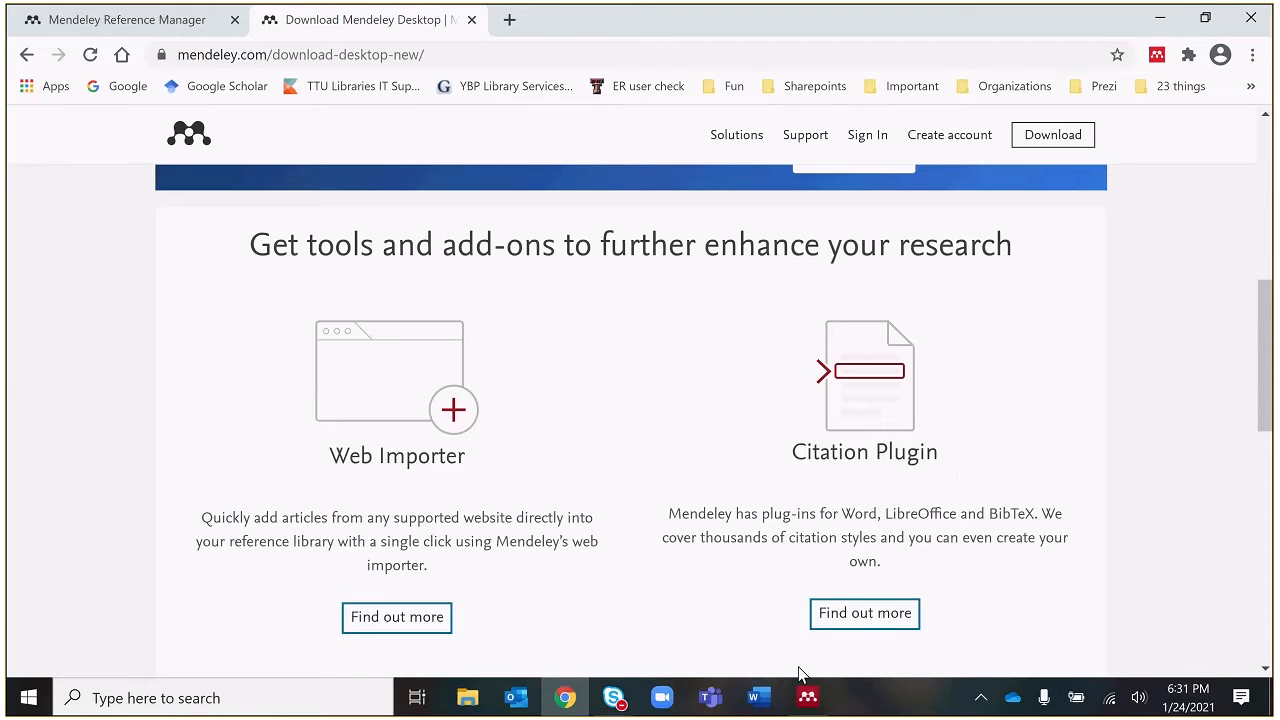
Switch to Mendeley Desktop and check where the web importer and MS Word plugin are installed.
click(808, 698)
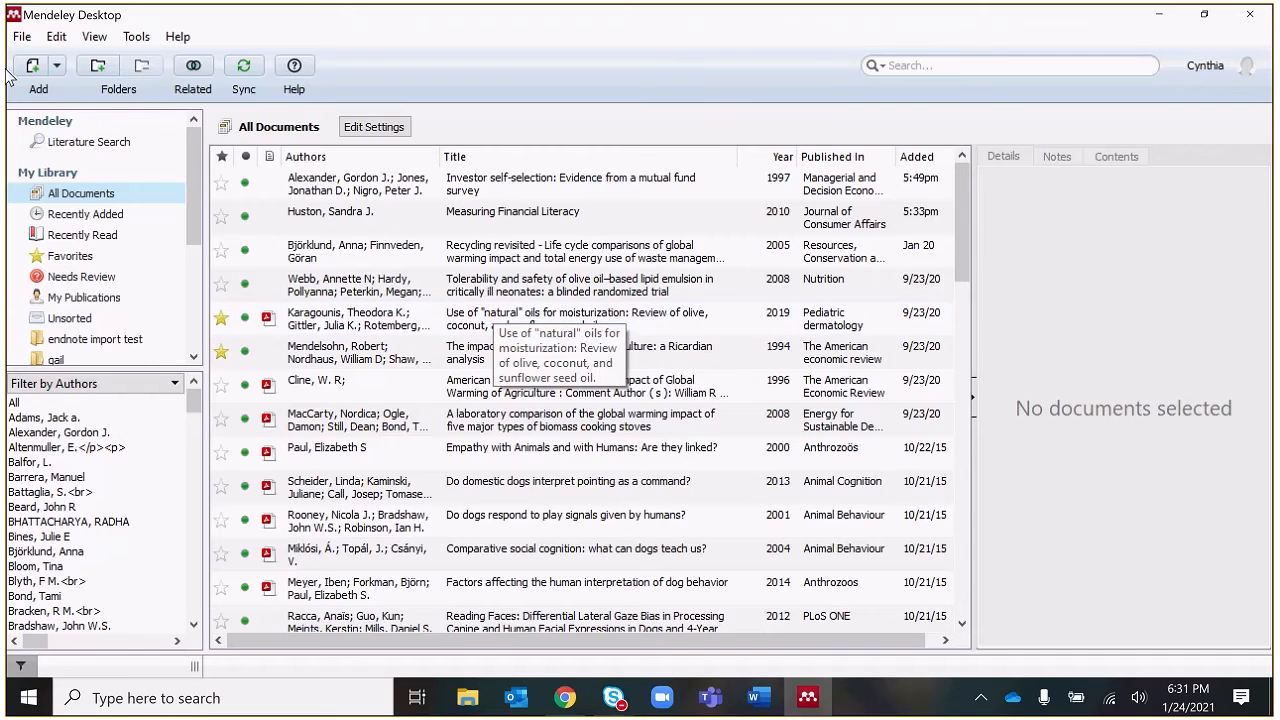
click(135, 38)
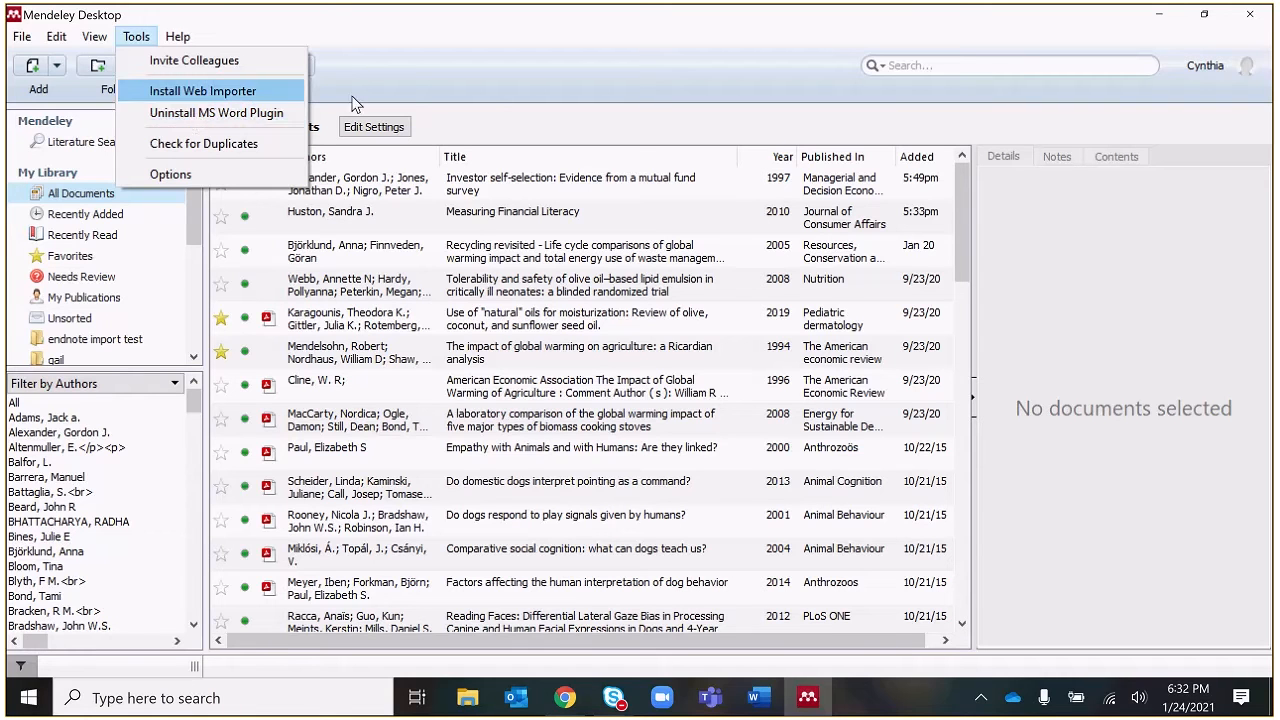
click(494, 94)
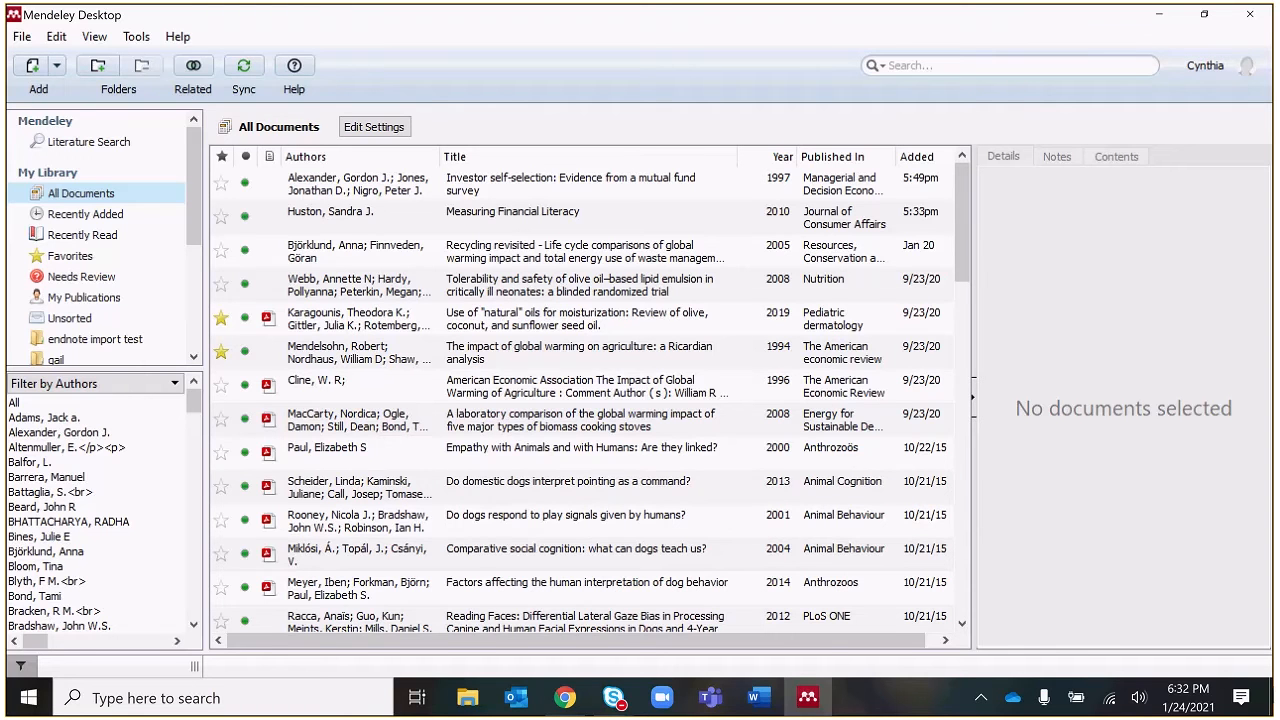
Add the desktop file w17107.pdf to the All Documents list in Mendeley Desktop.
click(1271, 706)
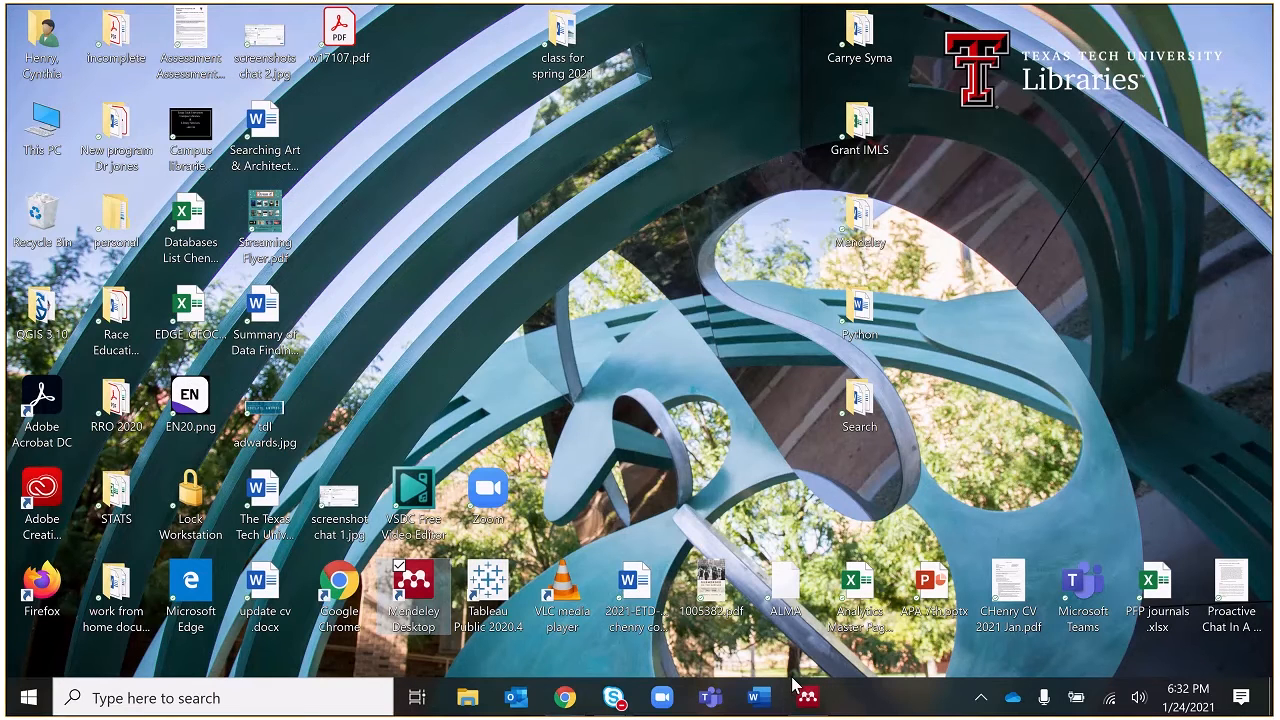
drag(343, 30, 487, 348)
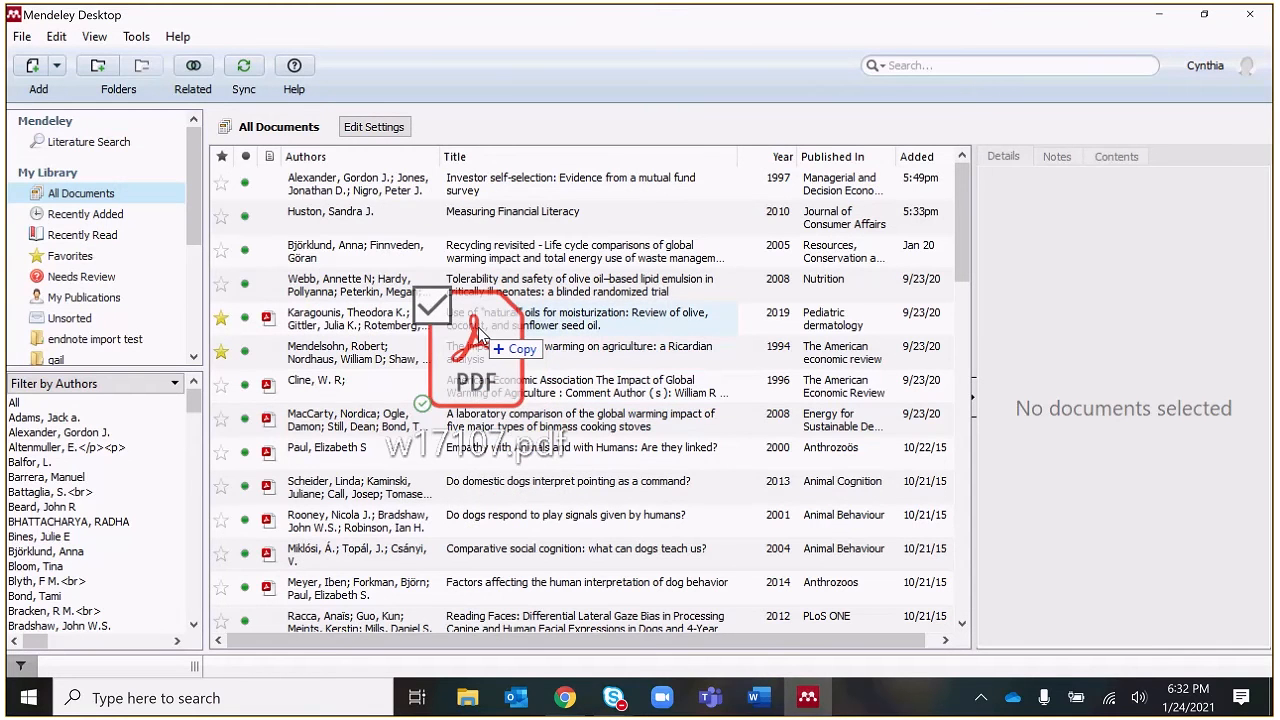
drag(478, 335, 478, 335)
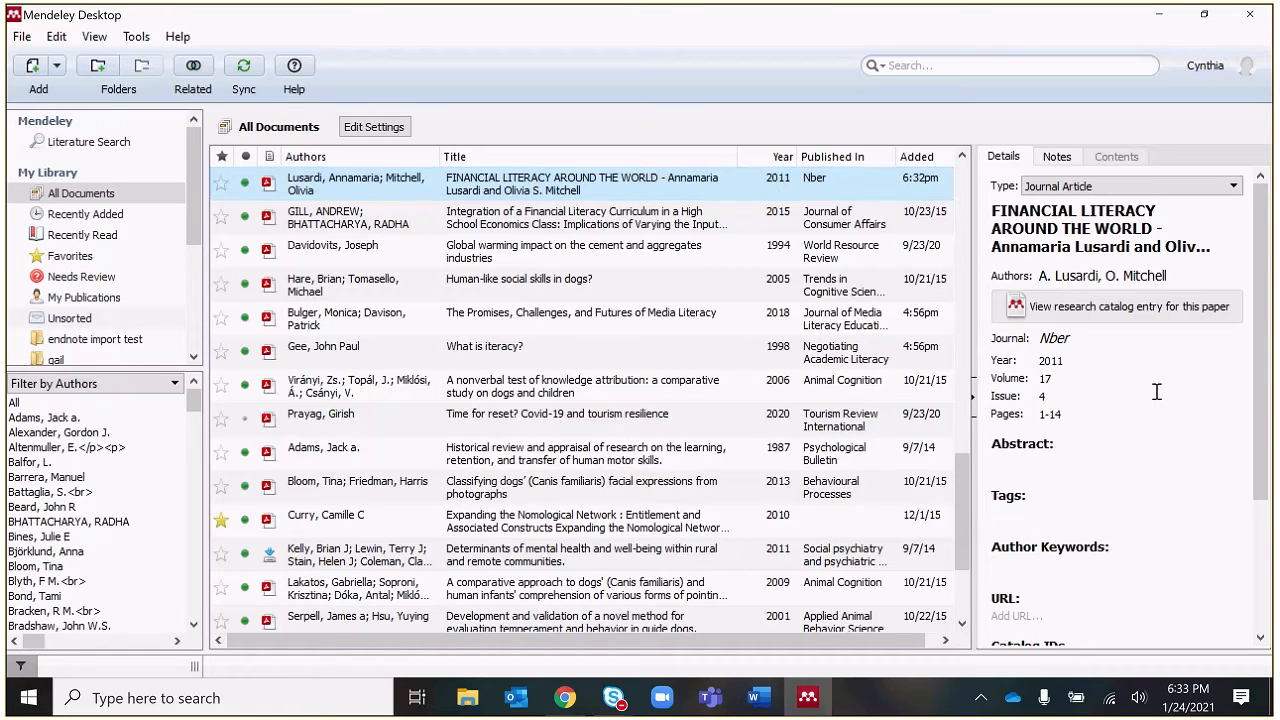
click(1114, 380)
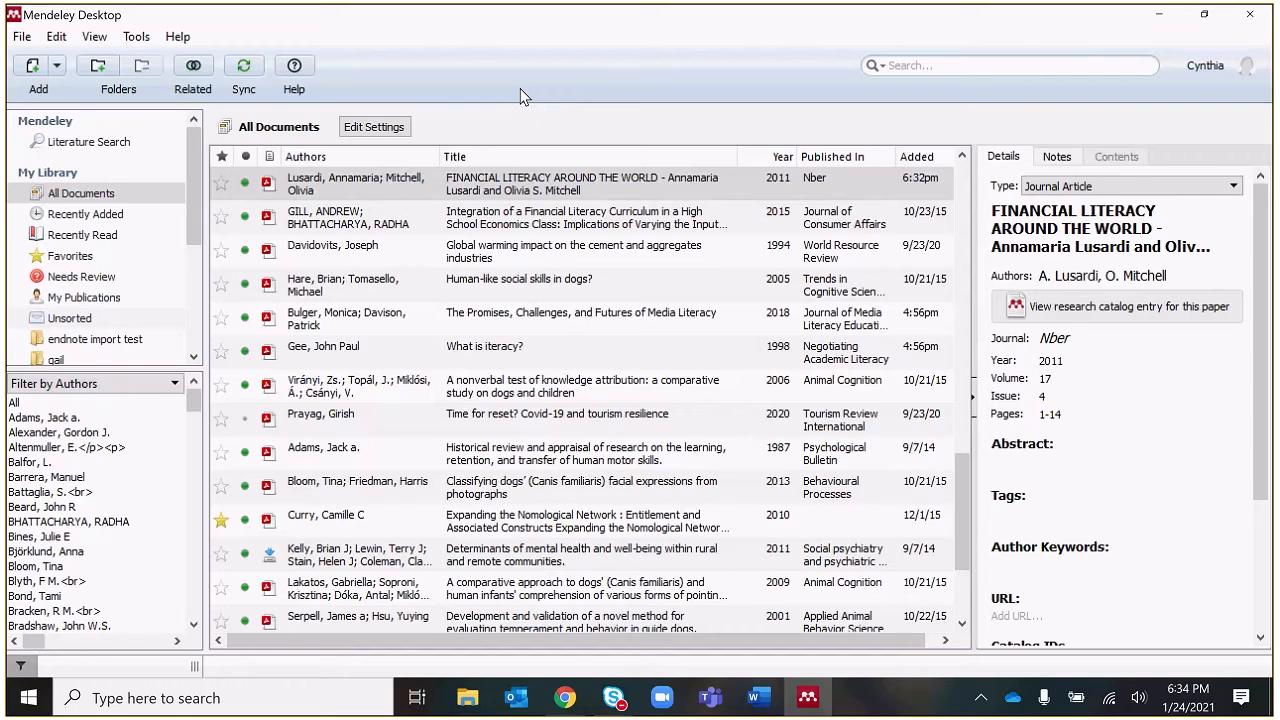
Switch to Word, create a blank document, and enter the text "Writing paper".
click(760, 698)
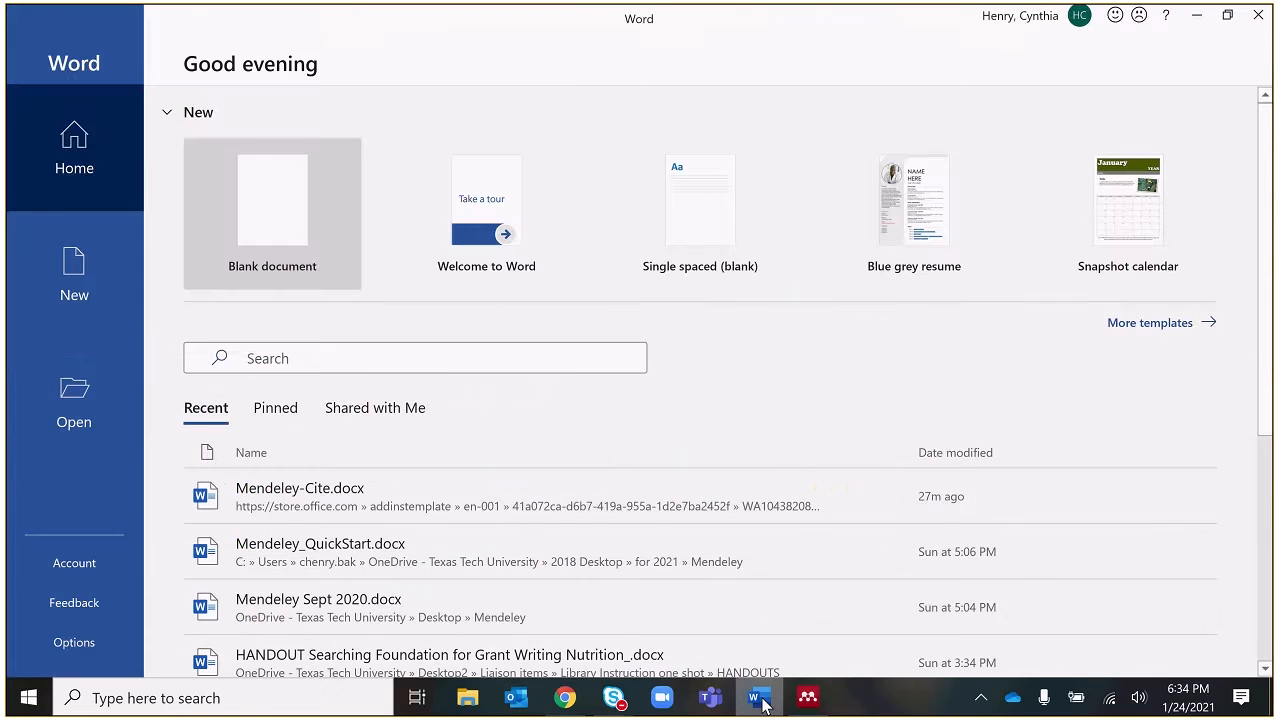
click(270, 209)
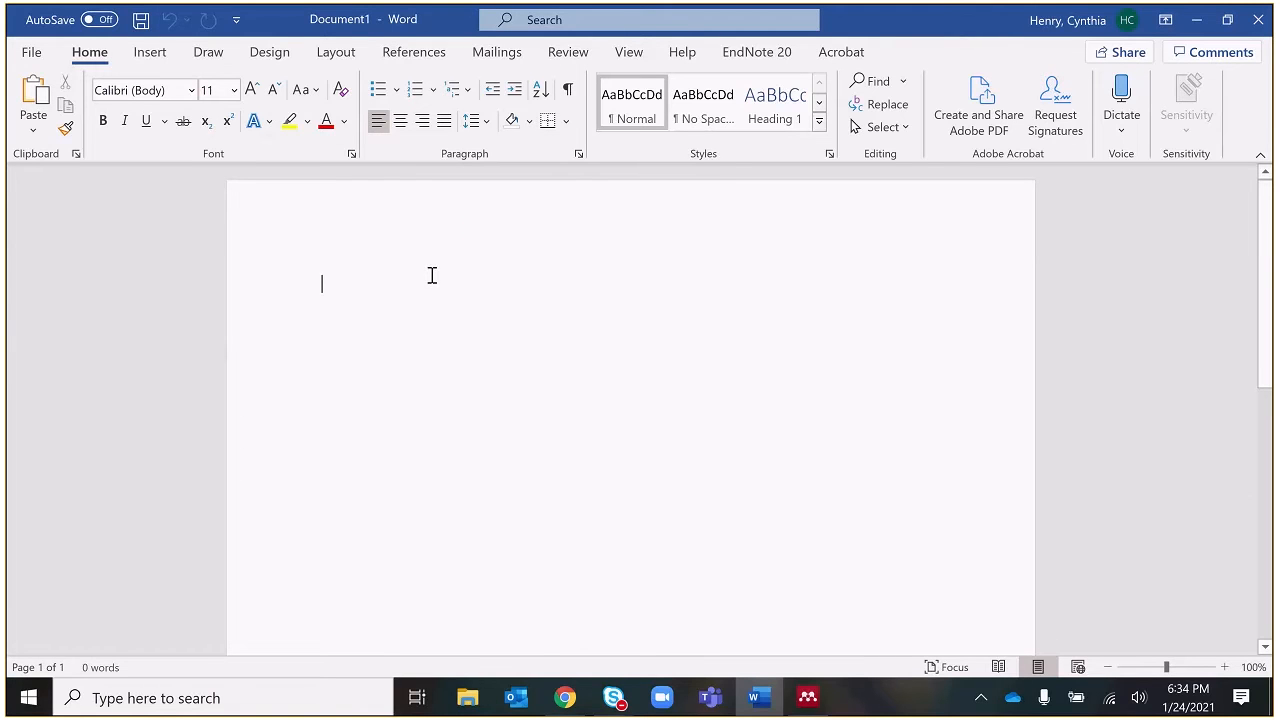
text(Writing )
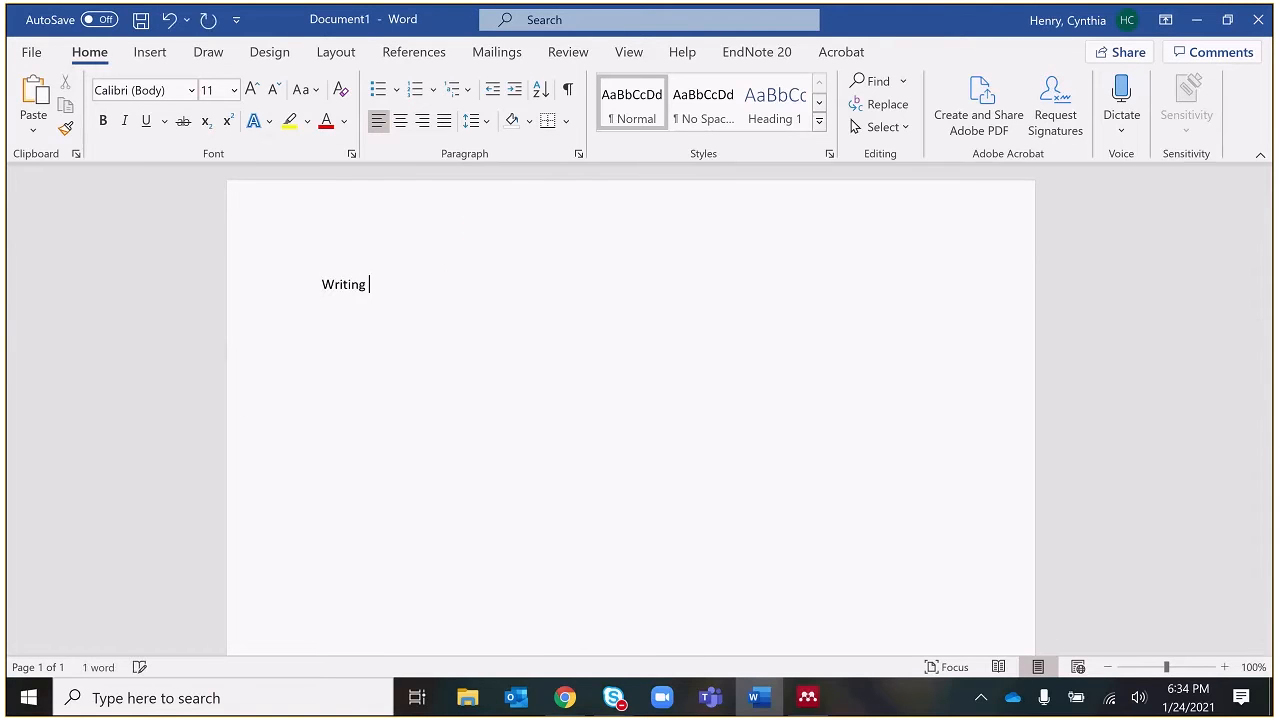
text(paper)
Insert a Mendeley citation for Makerspace Playbook School Edition, found by author, after the text and choose American Psychological Association 7th edition style.
click(421, 55)
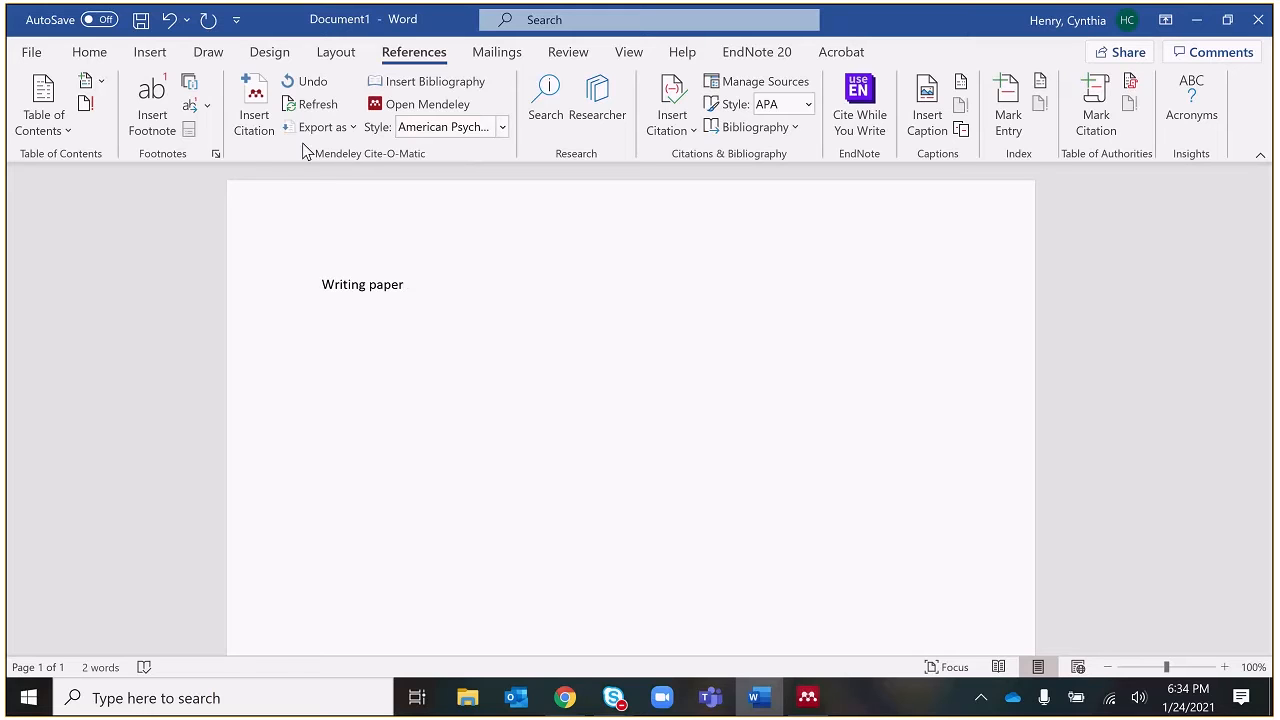
click(256, 100)
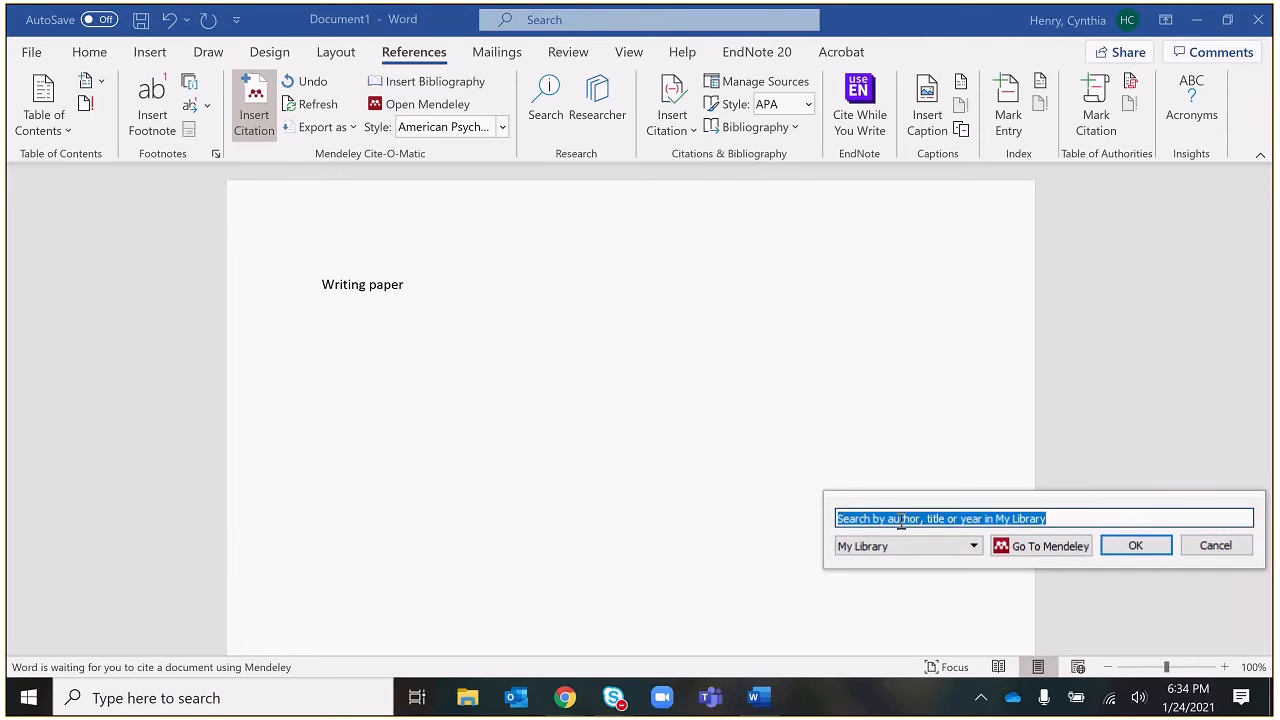
text(ale)
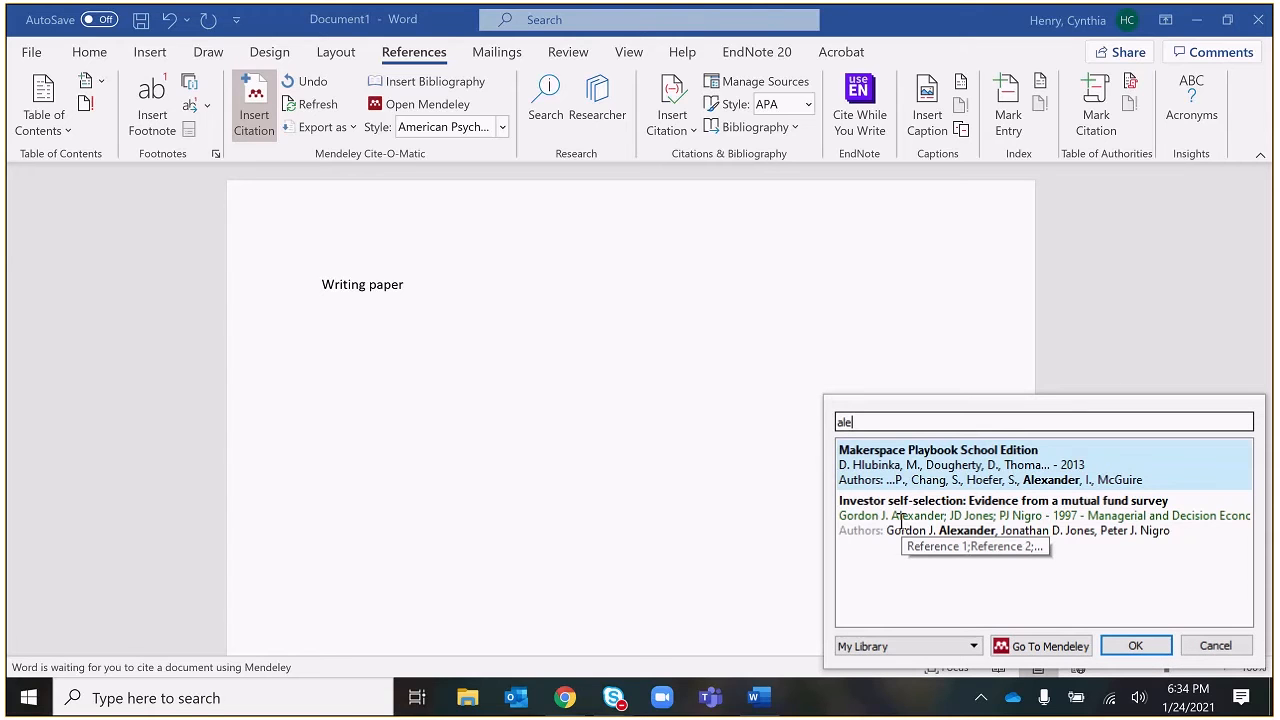
text(x)
click(972, 455)
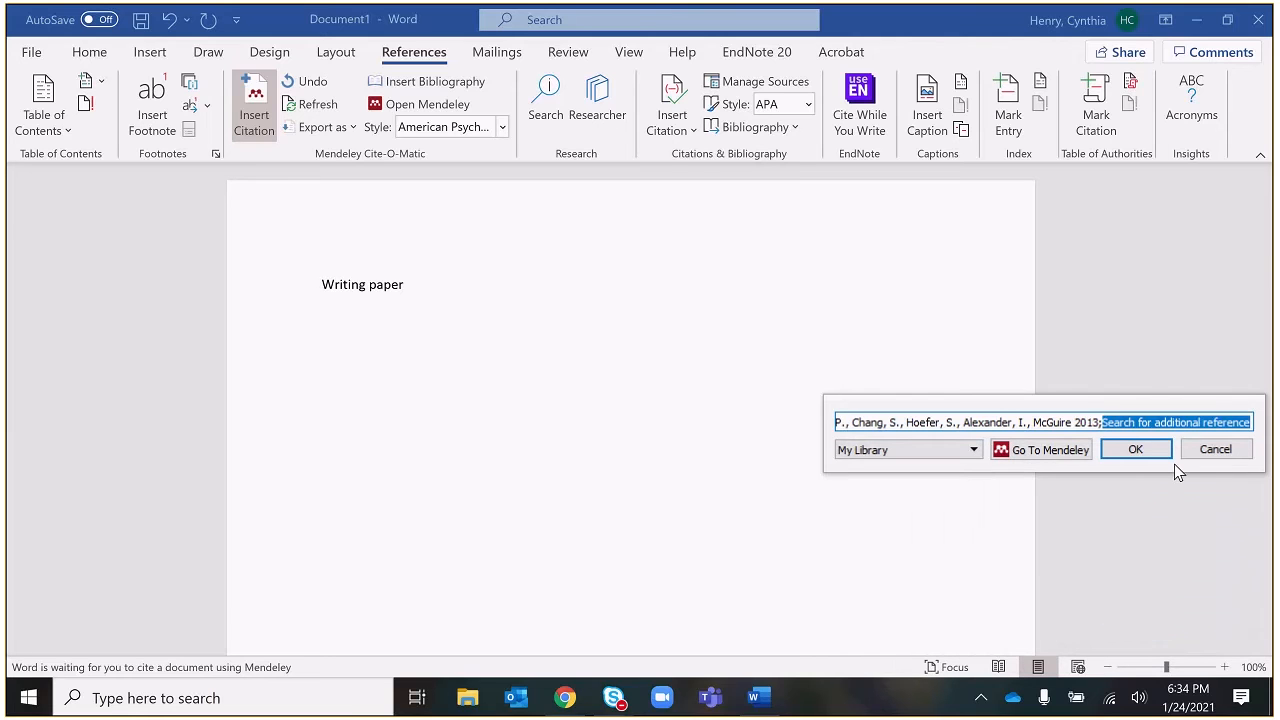
click(1136, 451)
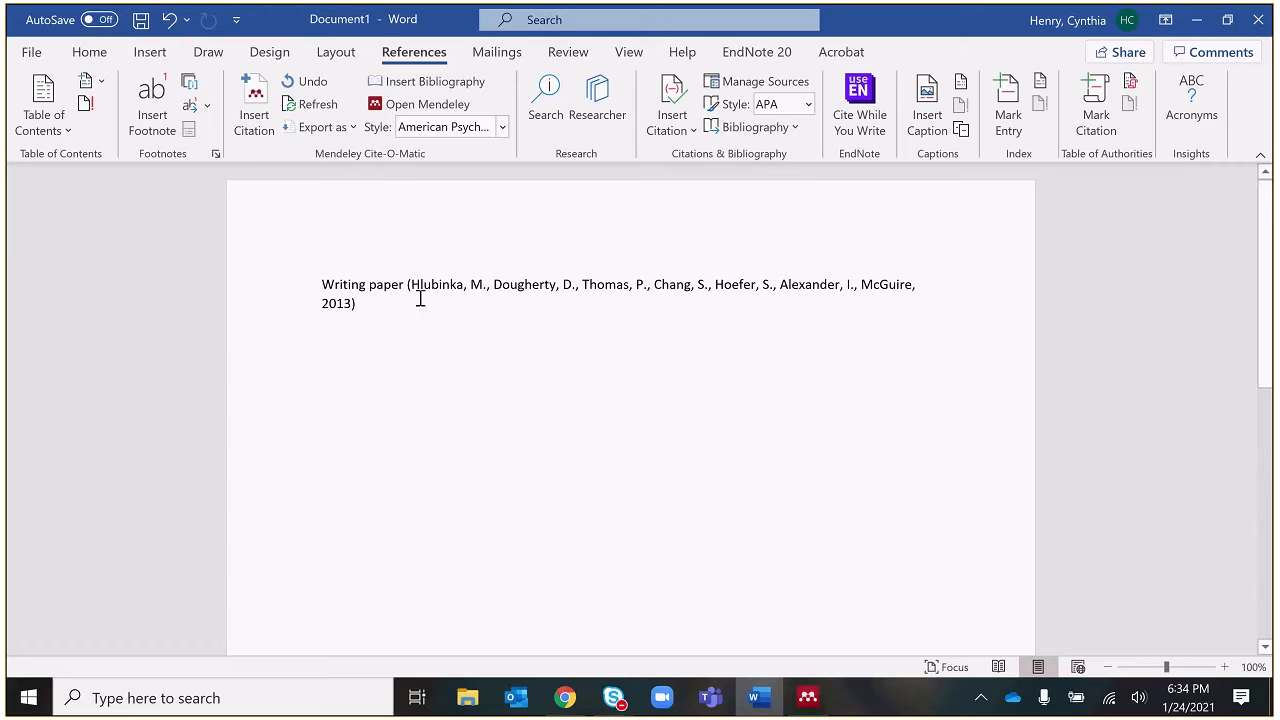
click(502, 127)
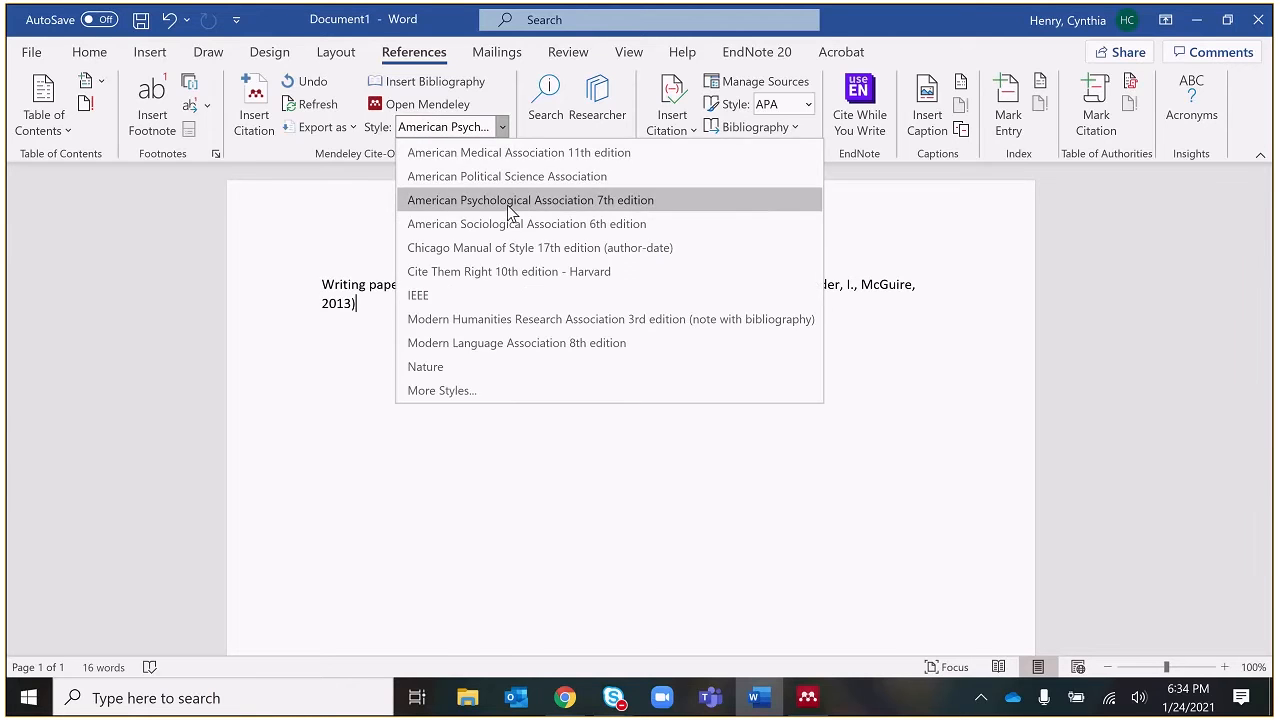
click(509, 207)
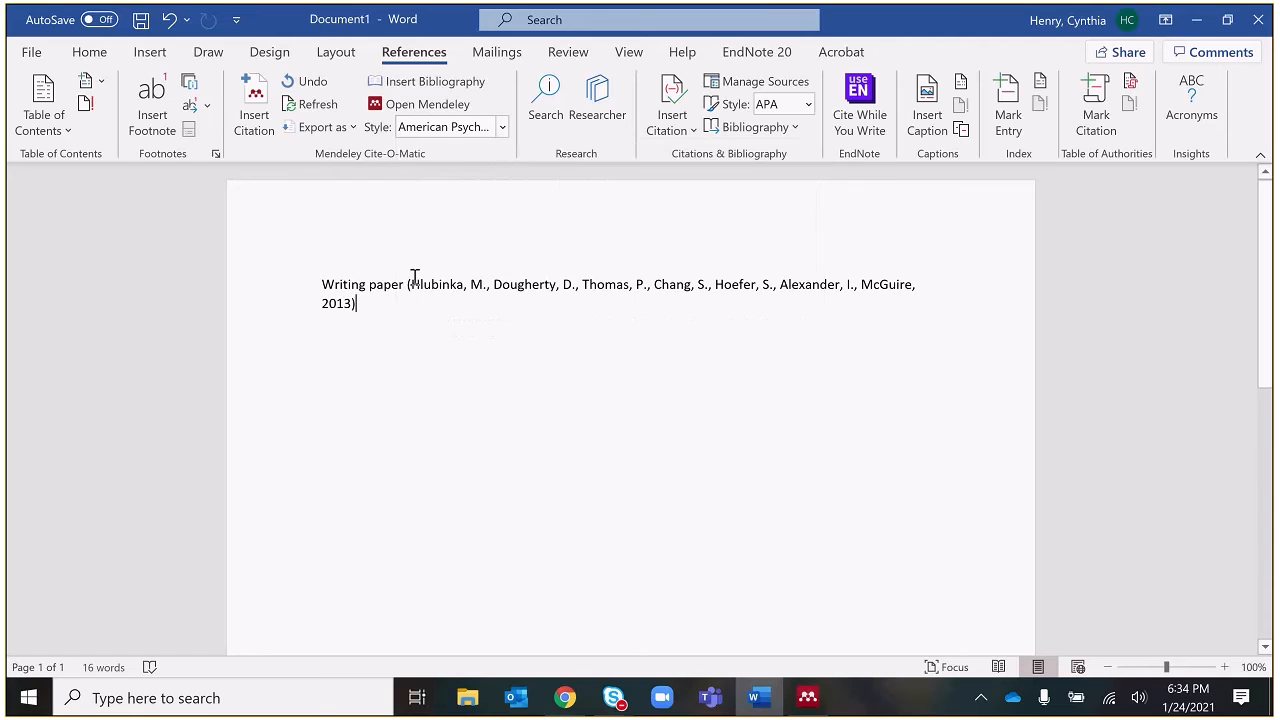
Edit the inserted Mendeley citation to include page 35.
double_click(524, 284)
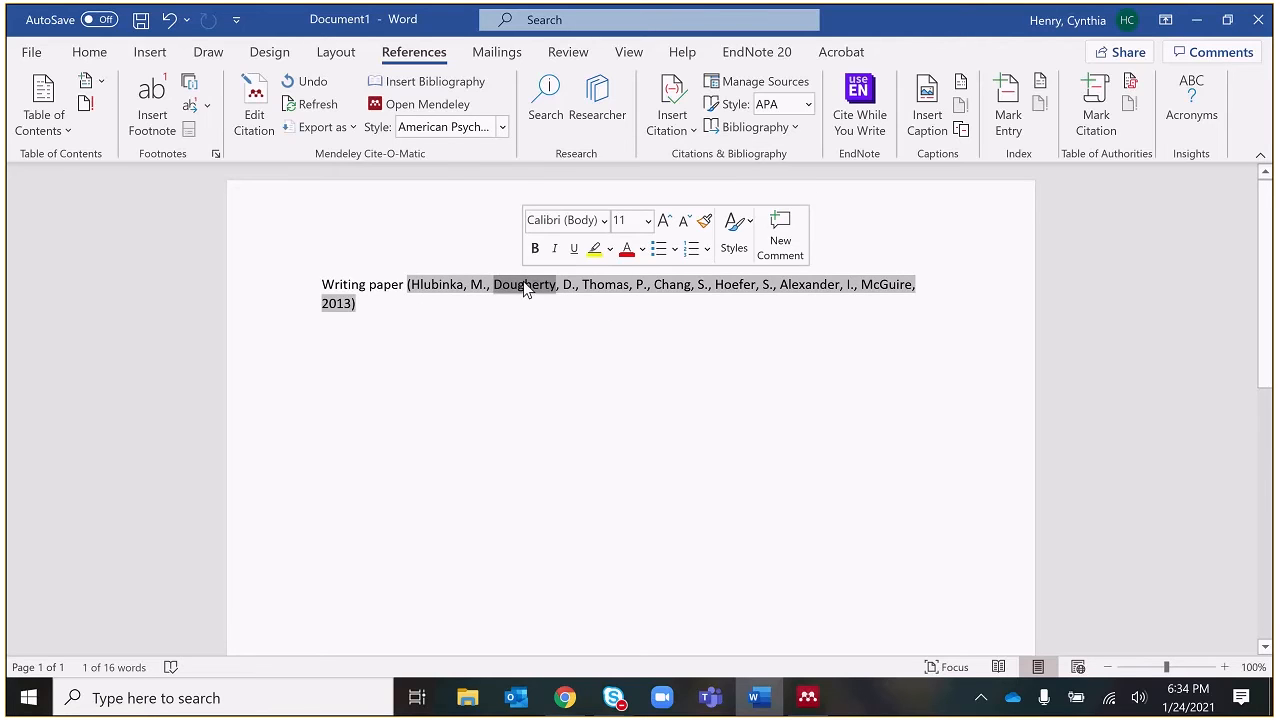
click(254, 108)
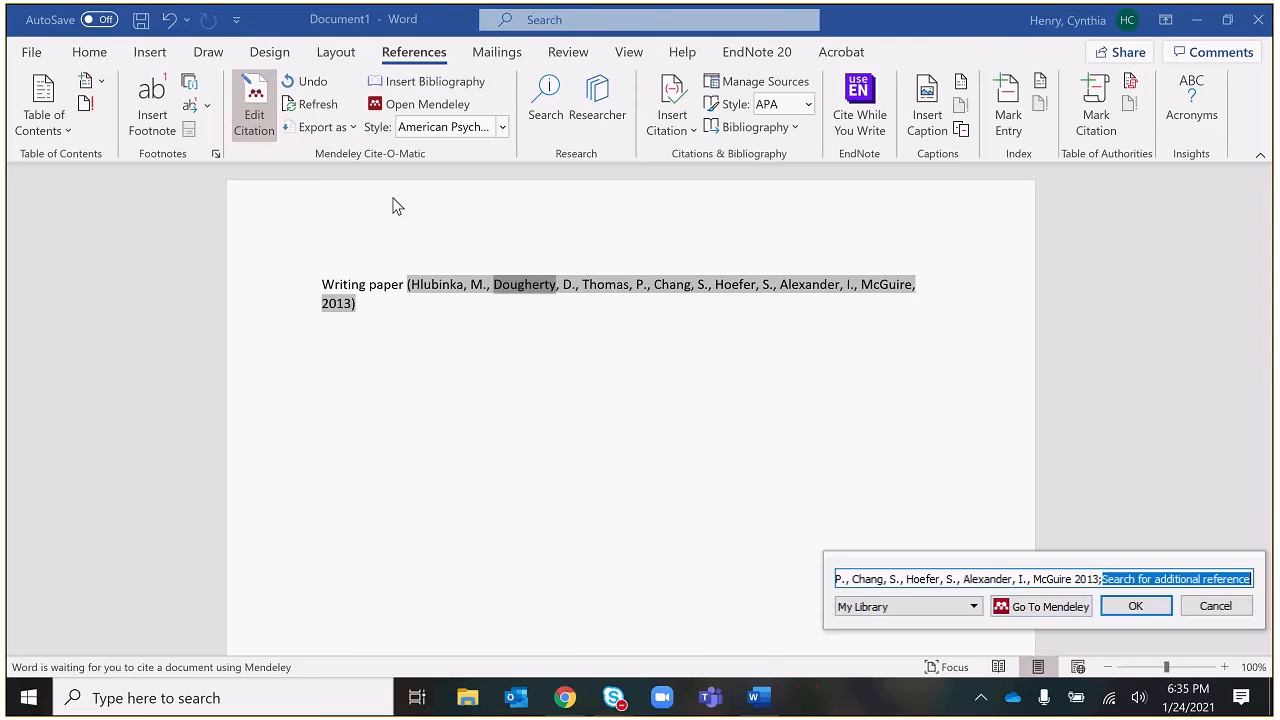
click(966, 578)
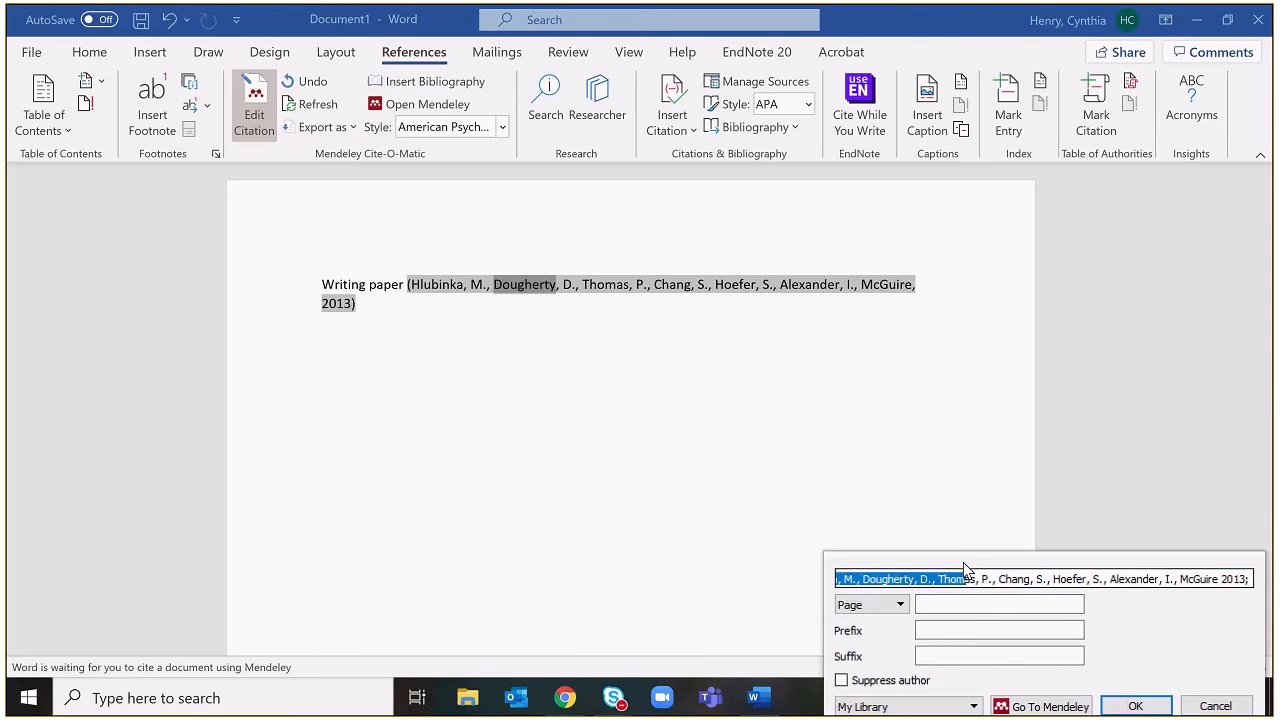
drag(966, 568, 836, 311)
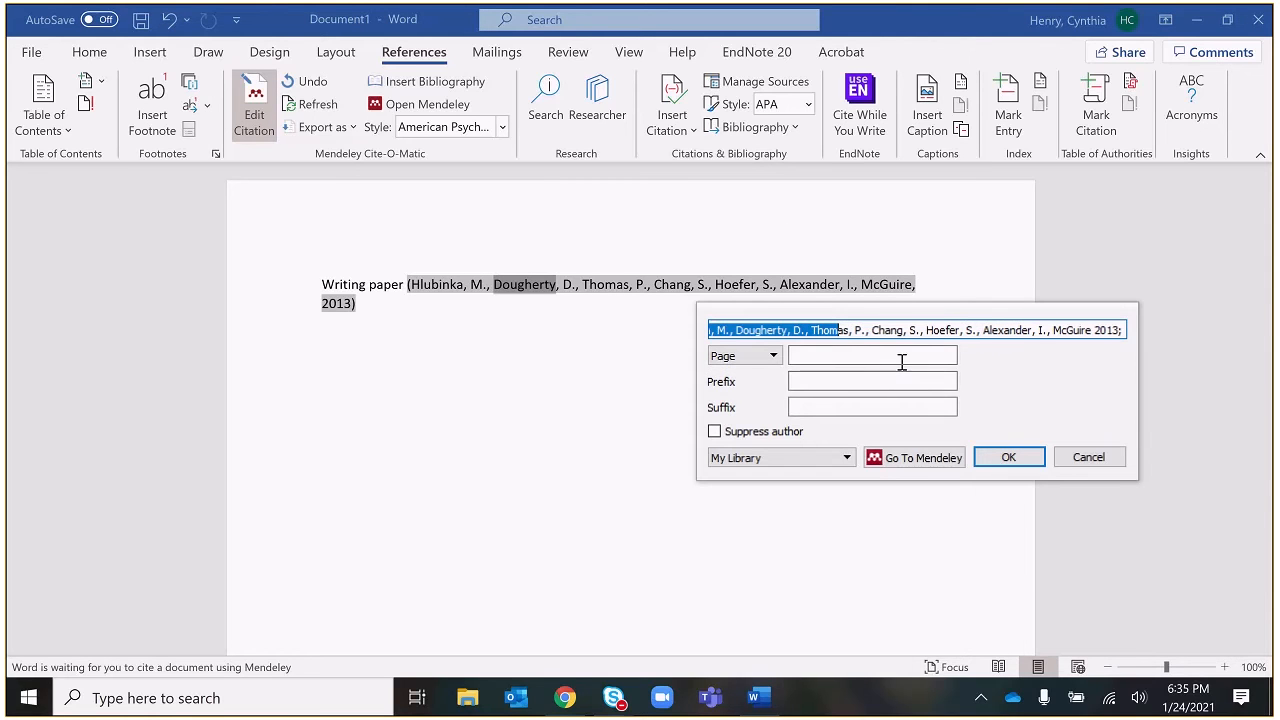
click(836, 358)
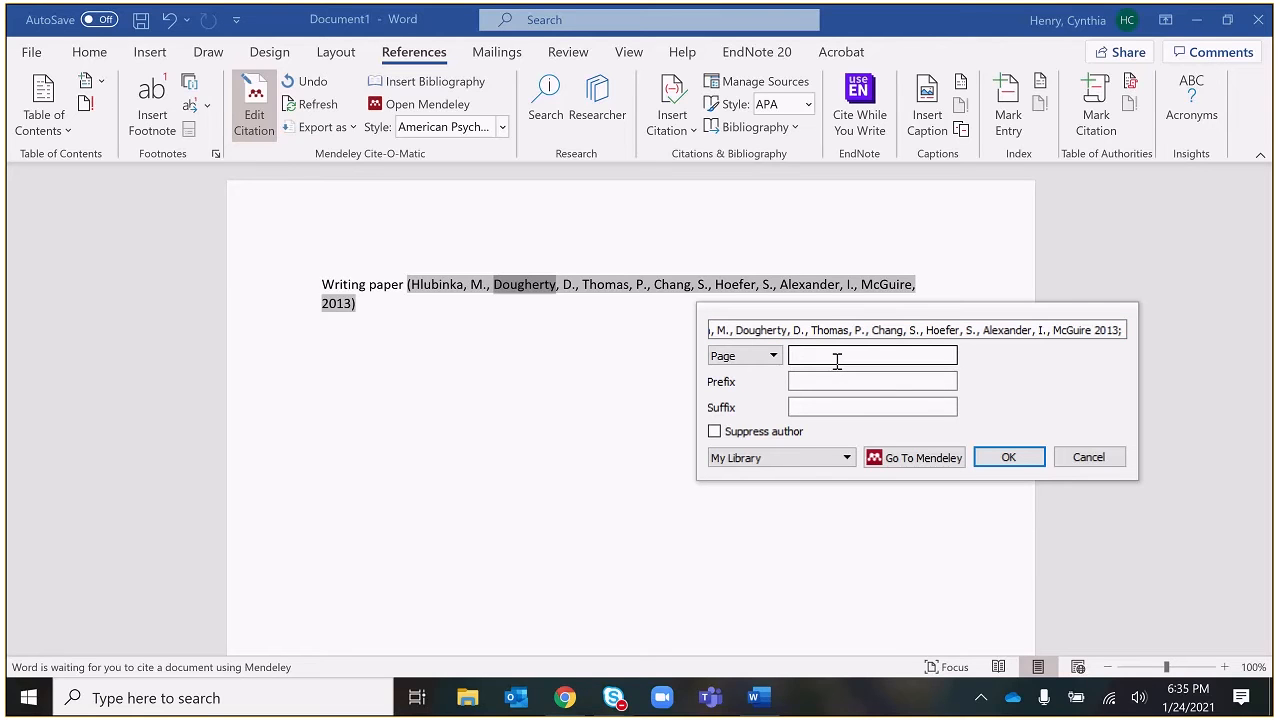
text(35)
click(1025, 462)
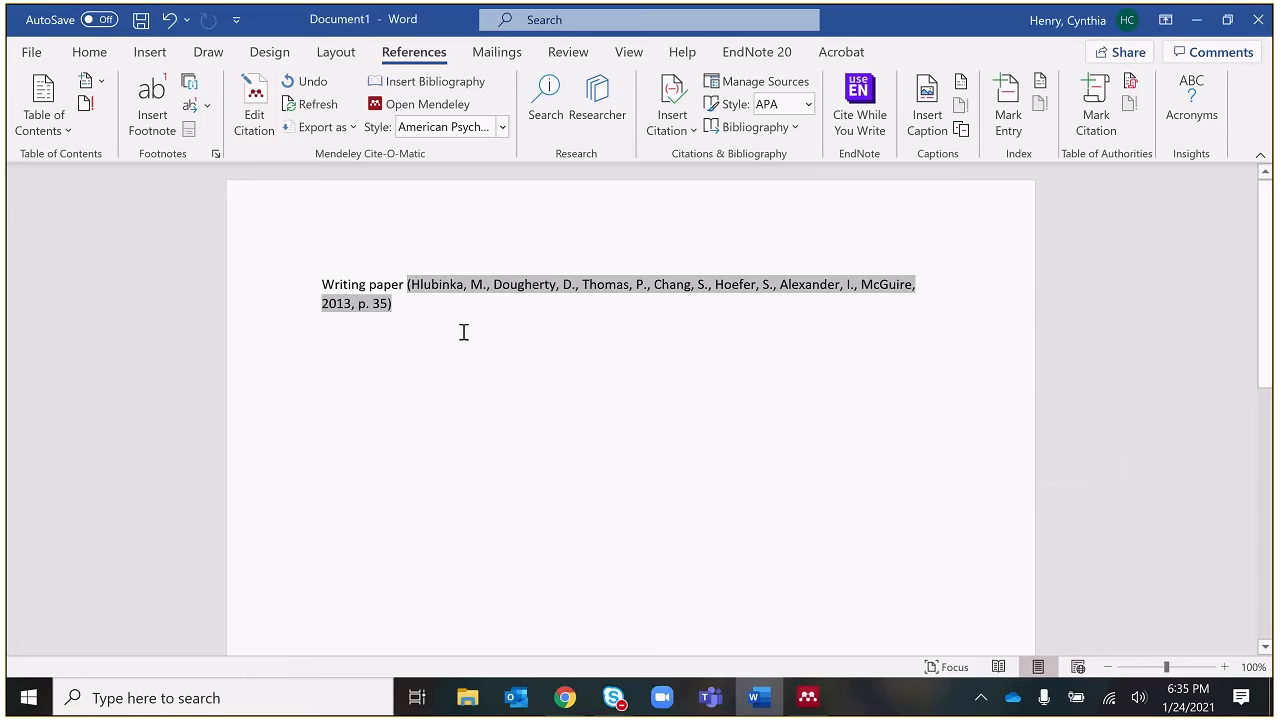
click(418, 320)
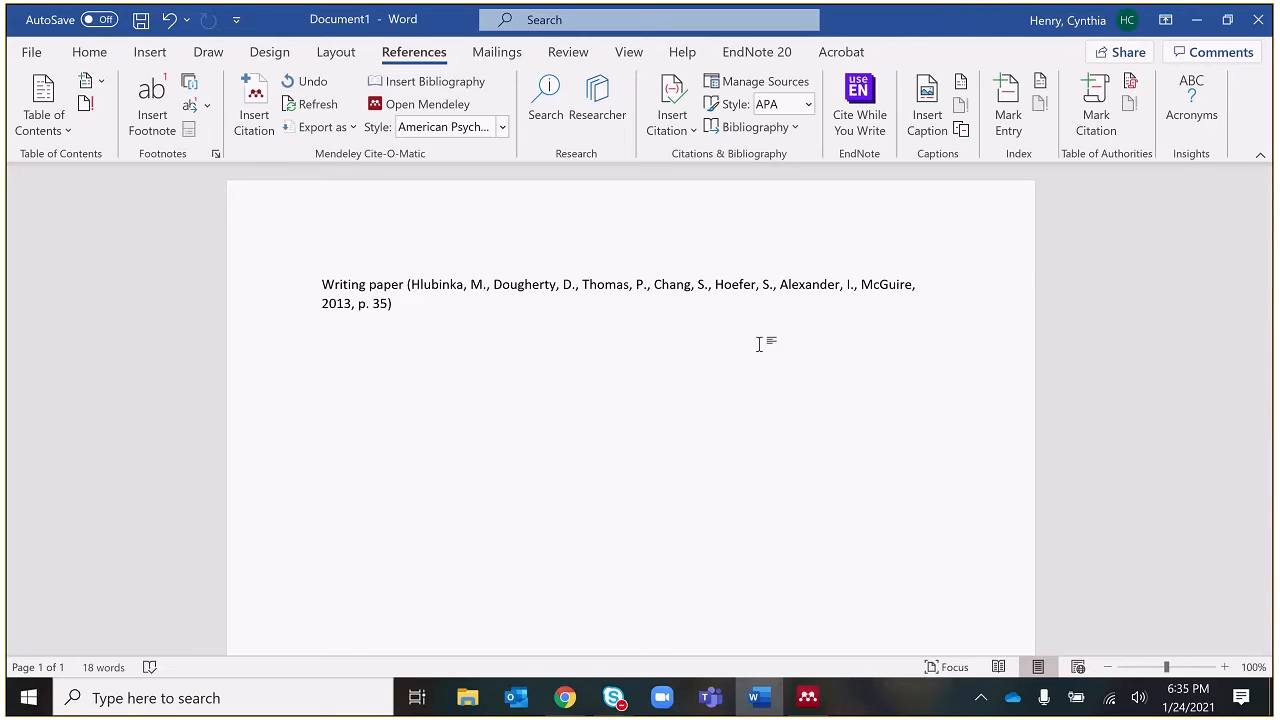
Change the Mendeley citation style to Chicago Manual of Style 17th edition (author-date).
click(503, 127)
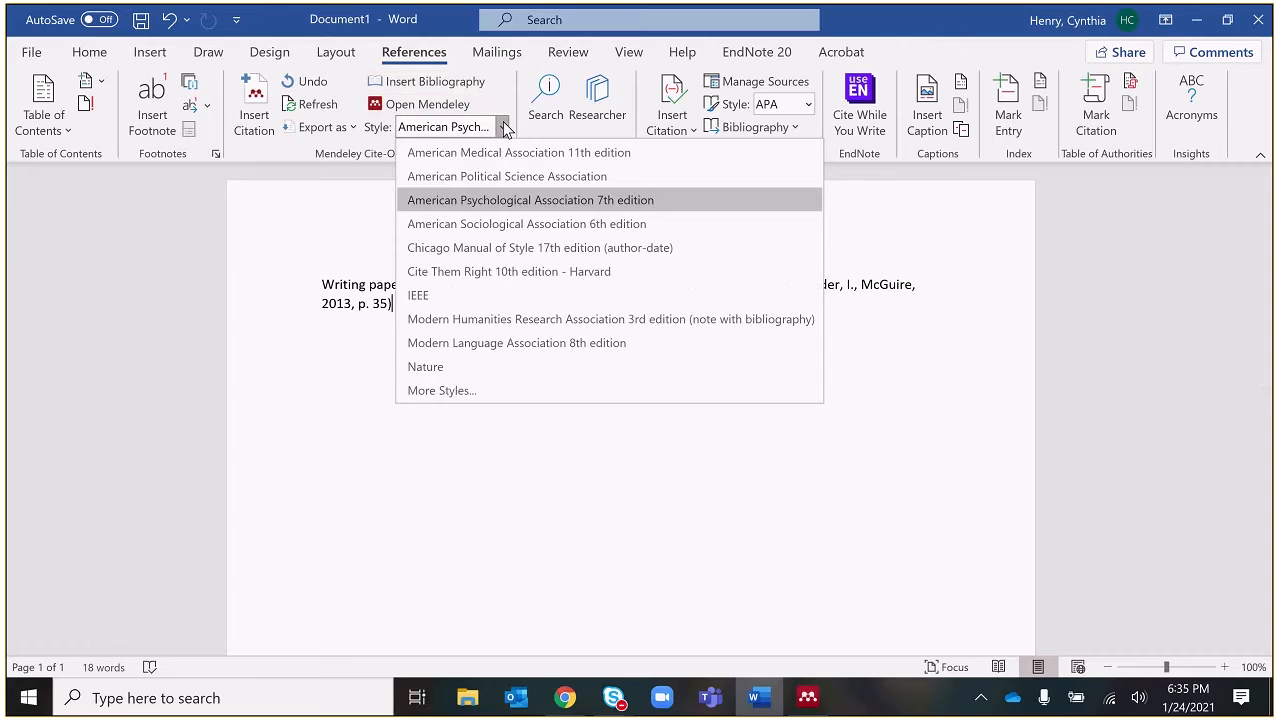
click(573, 247)
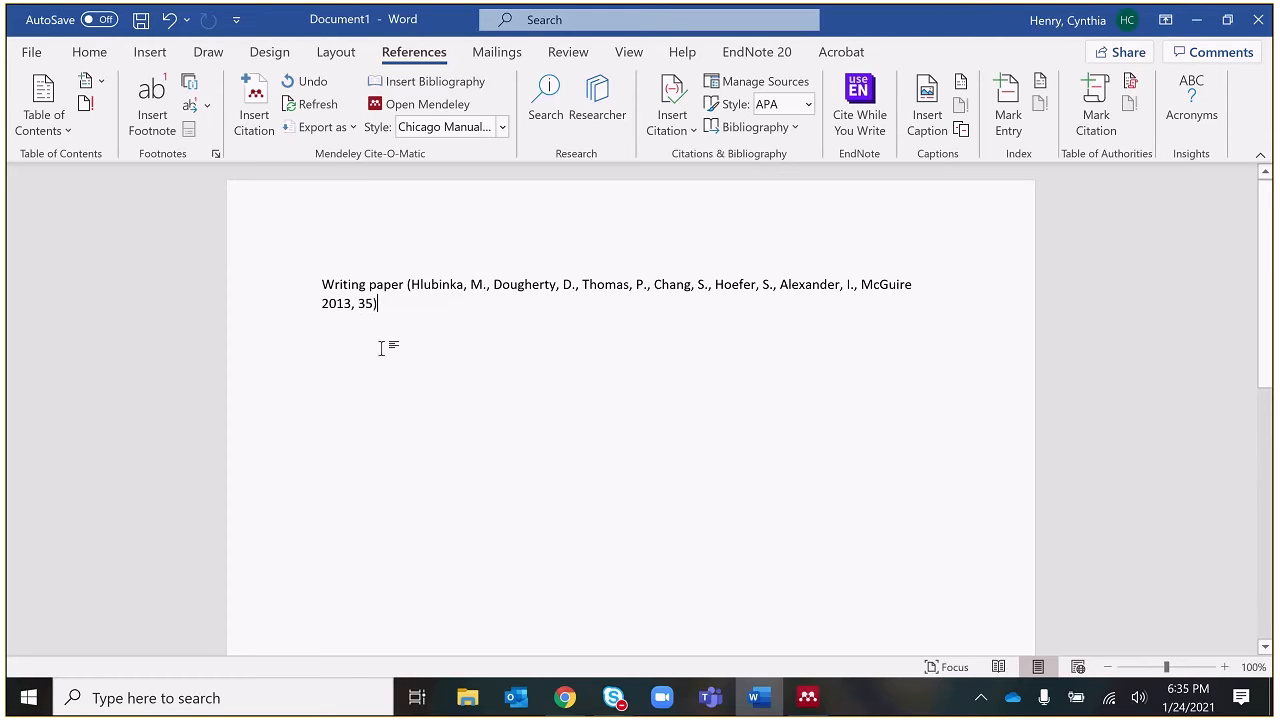
Change the Mendeley citation style to IEEE.
click(503, 126)
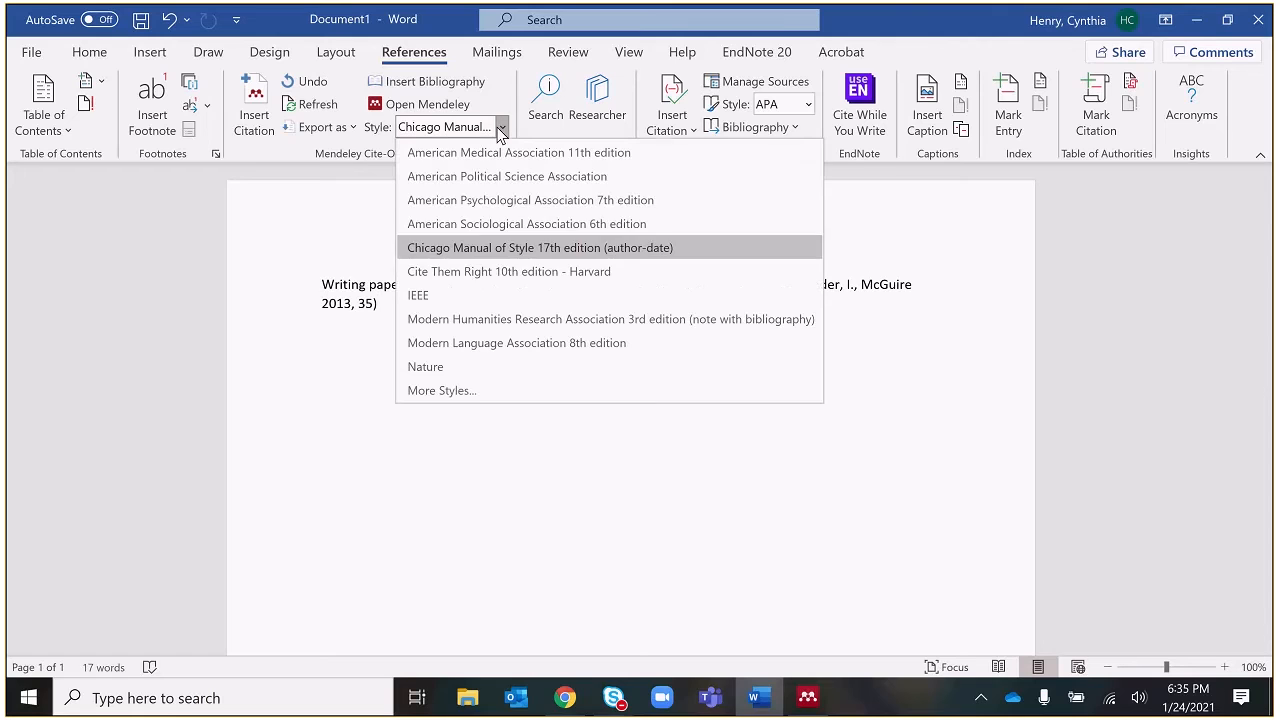
click(452, 297)
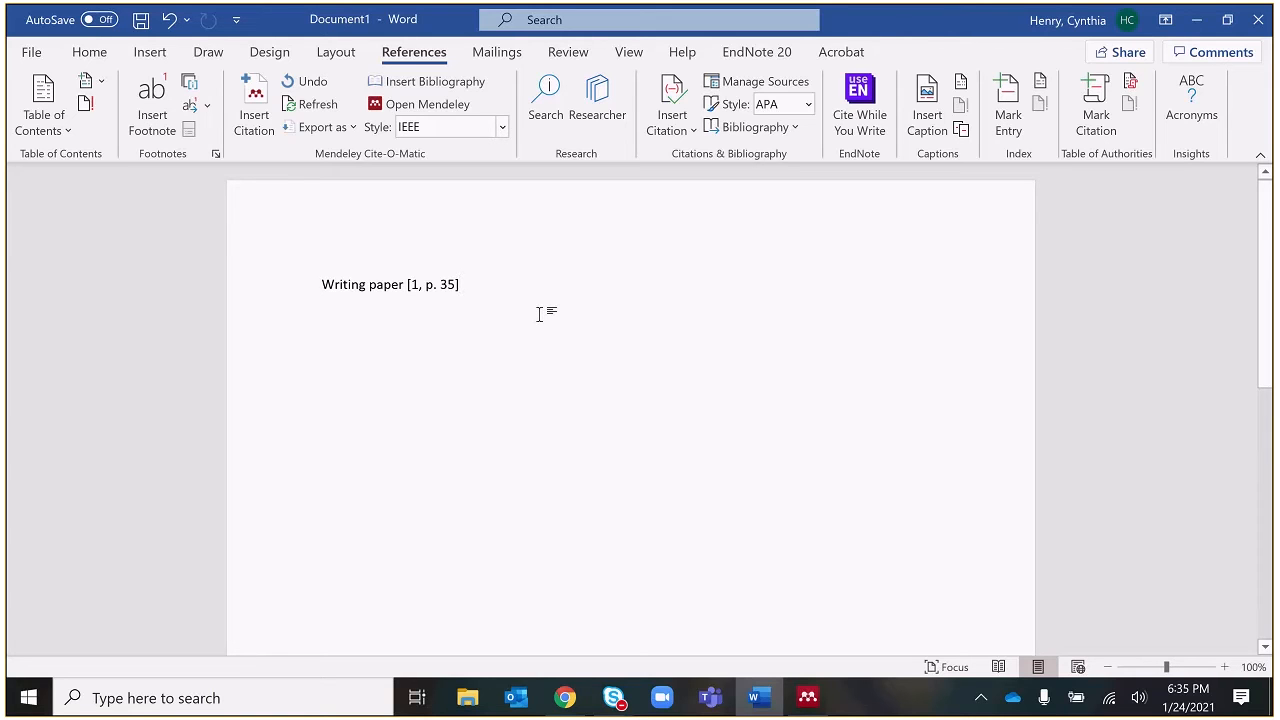
Open Mendeley's full citation style manager through the More Styles option and review the installed styles.
click(502, 127)
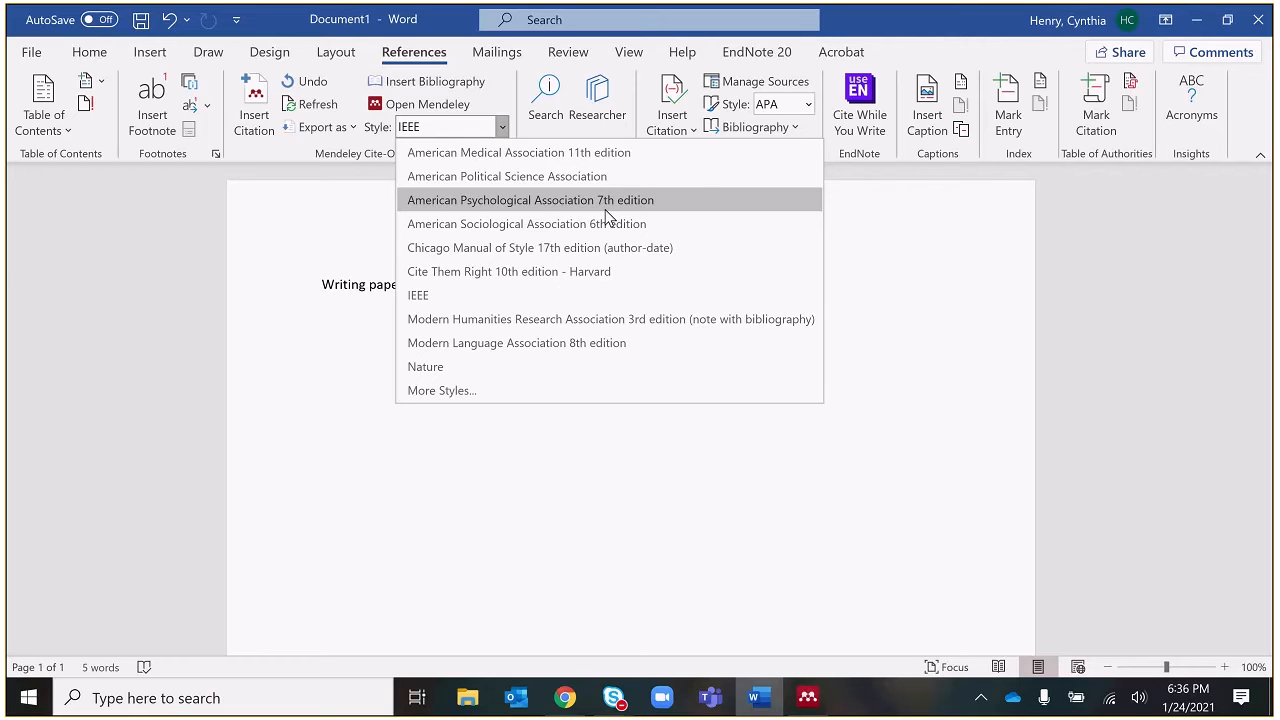
click(444, 392)
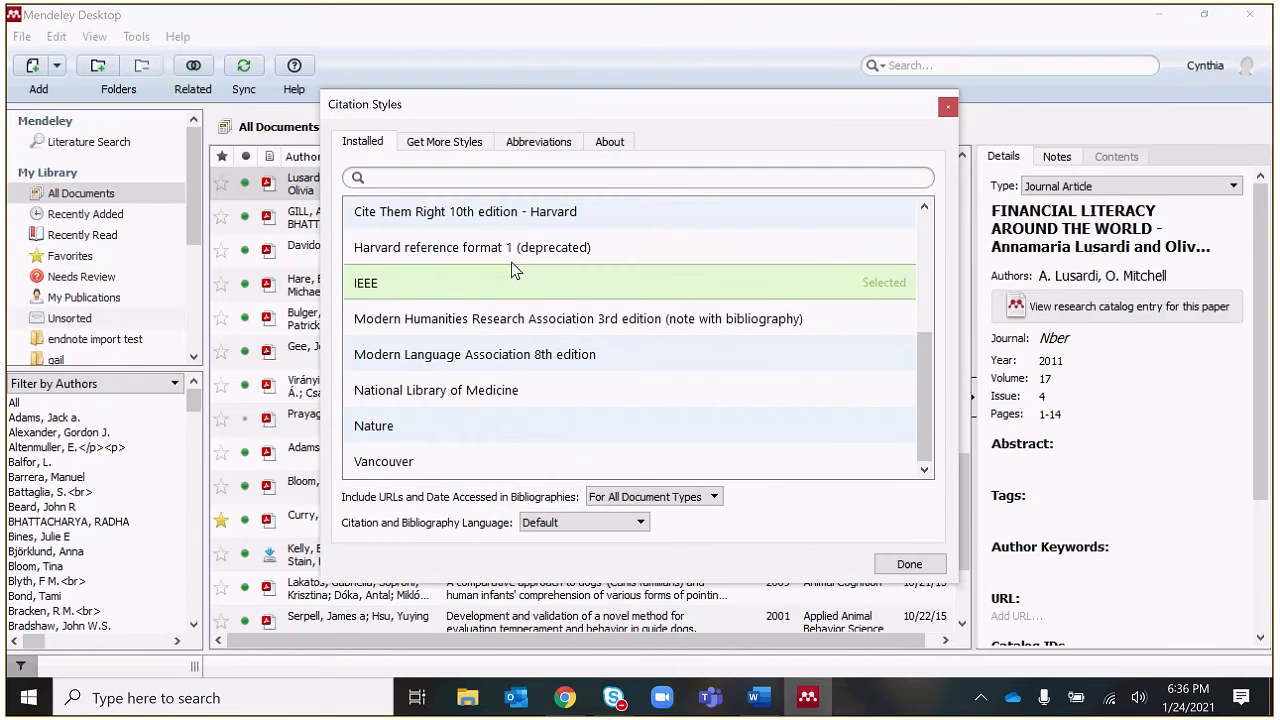
scroll(465, 325, up, 1)
scroll(465, 325, up, 2)
click(385, 178)
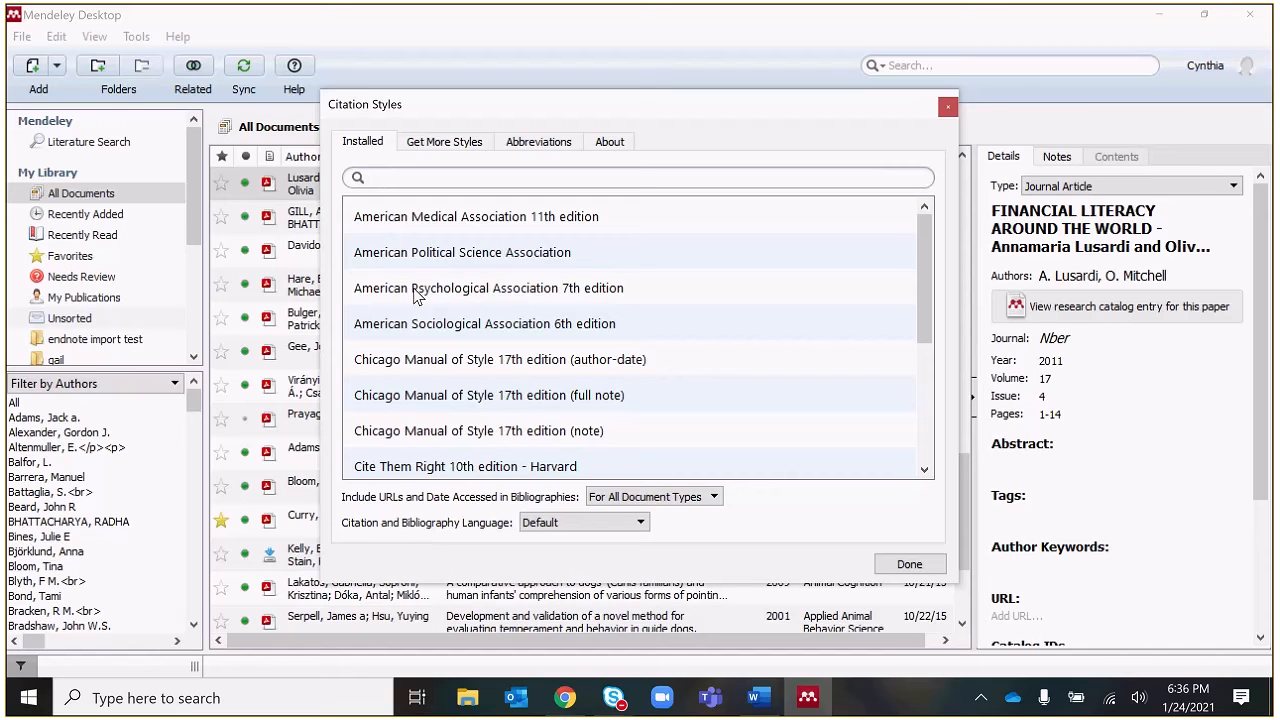
Search Mendeley's additional downloadable citation styles for "amer" and look through the matching styles.
click(446, 145)
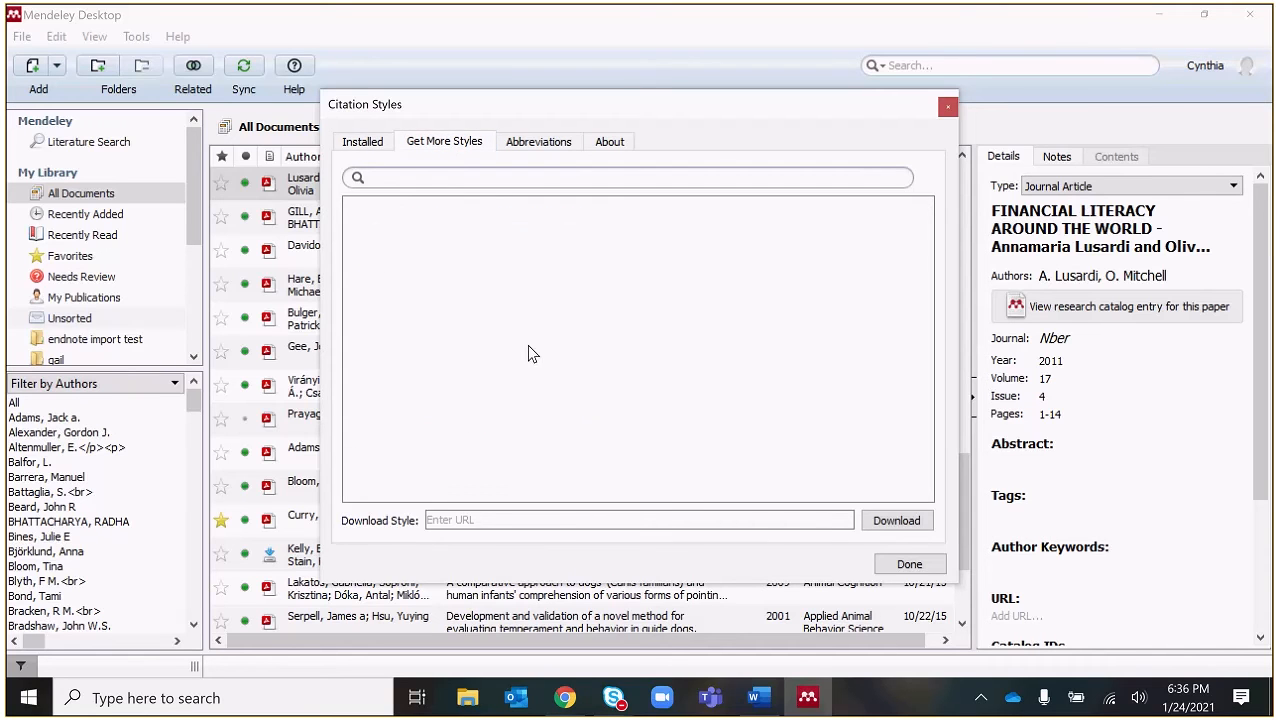
text(ap)
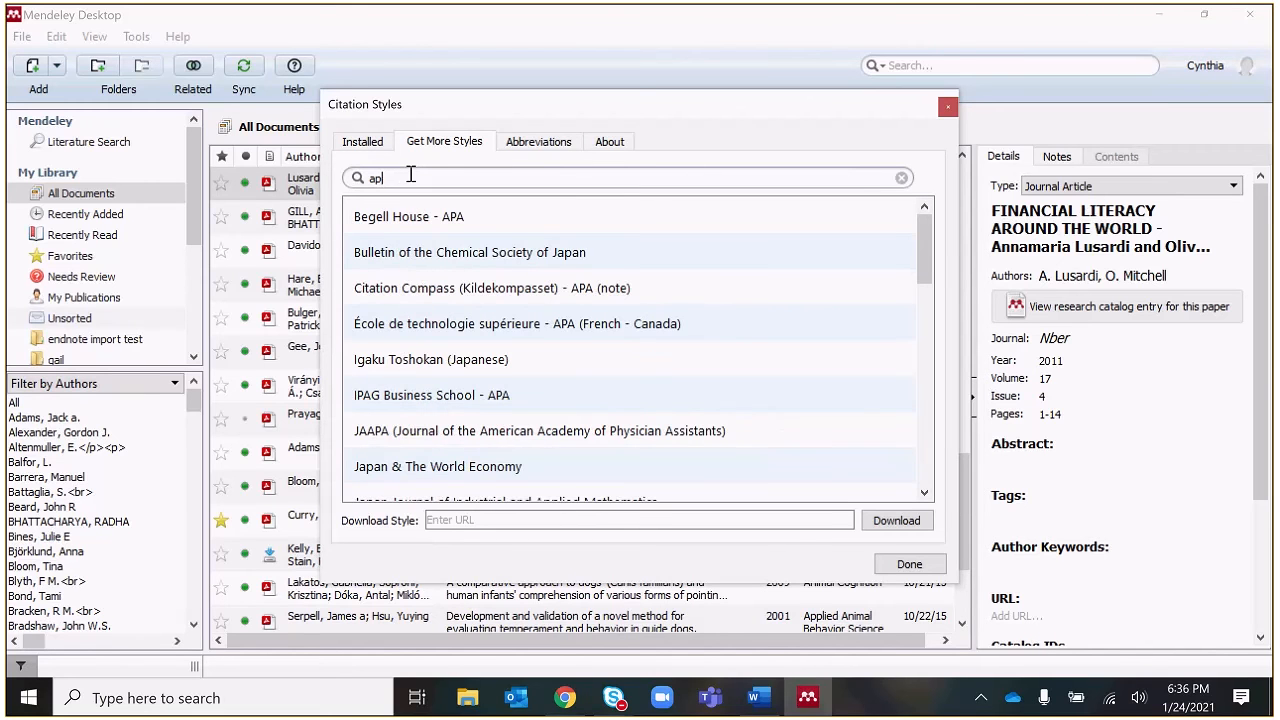
key(BackSpace)
text(m)
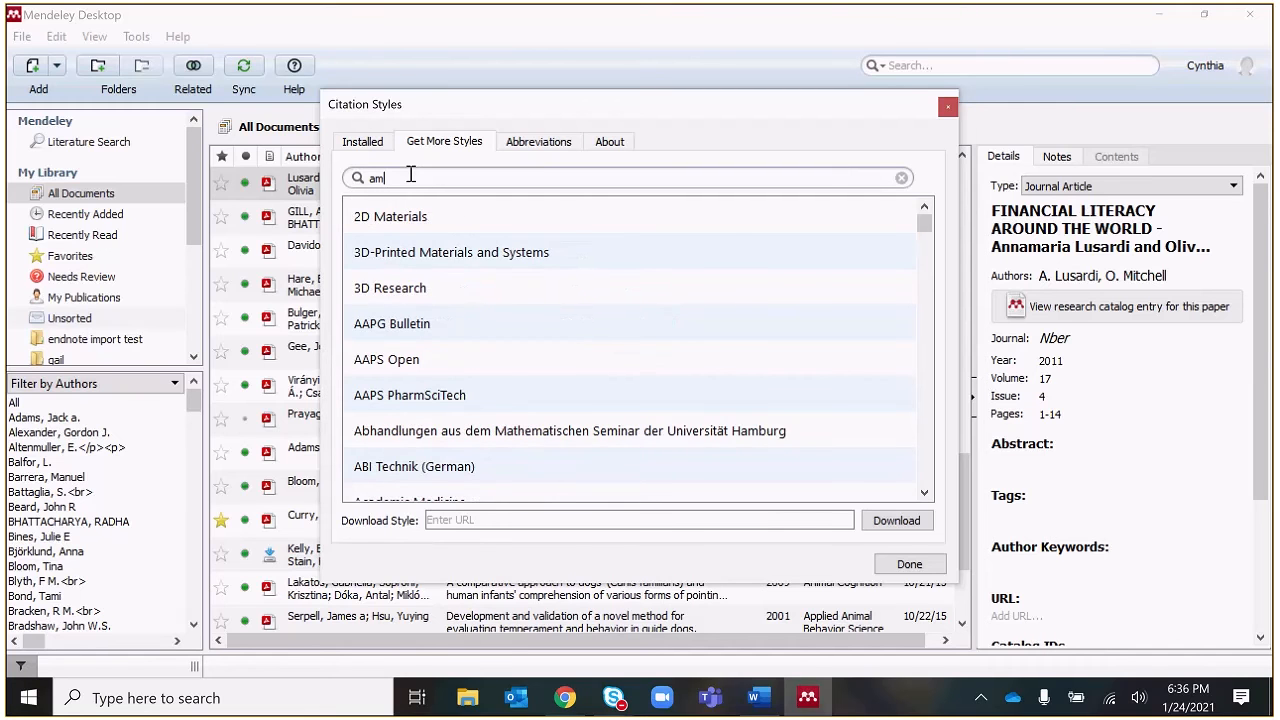
text(er)
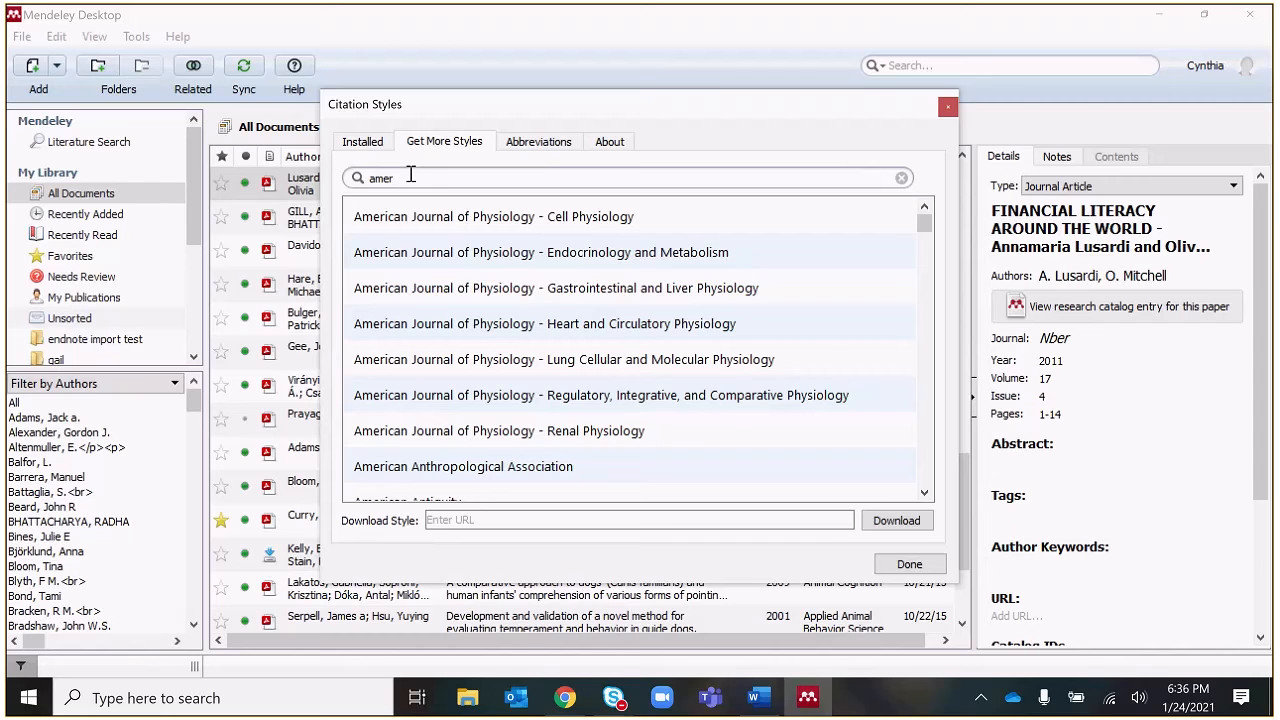
scroll(505, 297, down, 2)
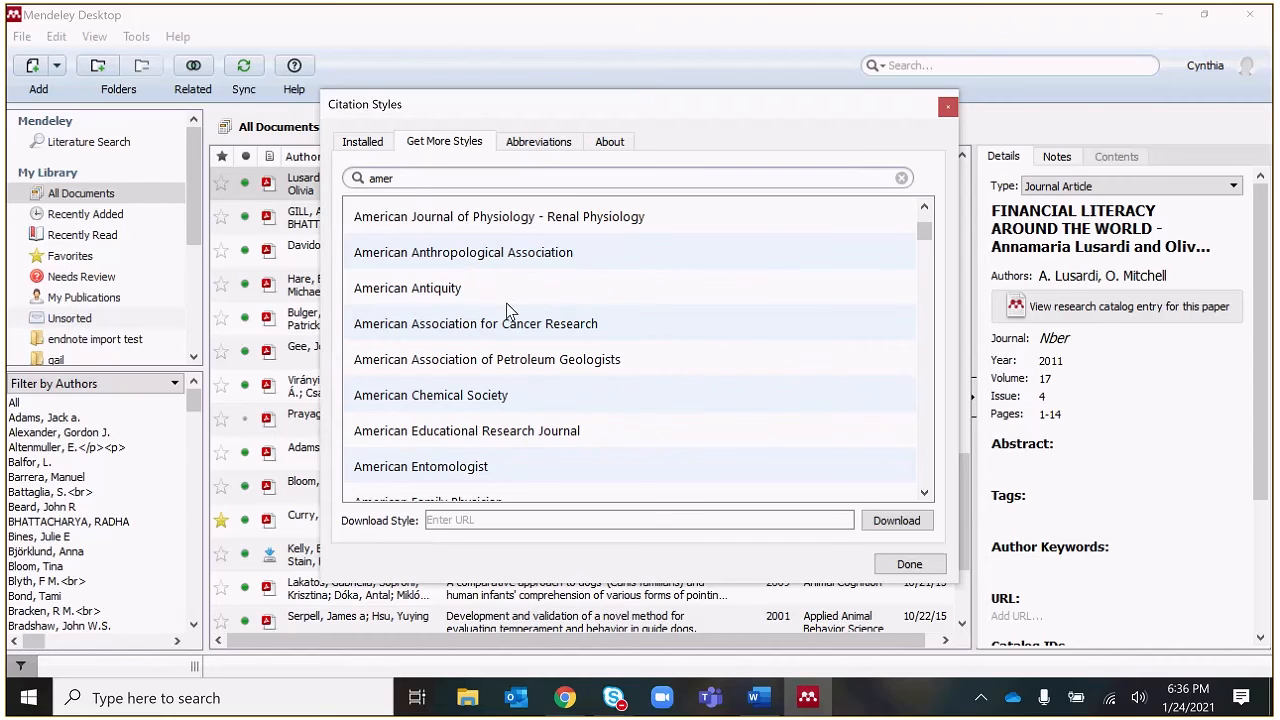
scroll(490, 275, up, 2)
Narrow the additional style search to "american psyc" and examine the available American Psychological Association variants.
text(ican p)
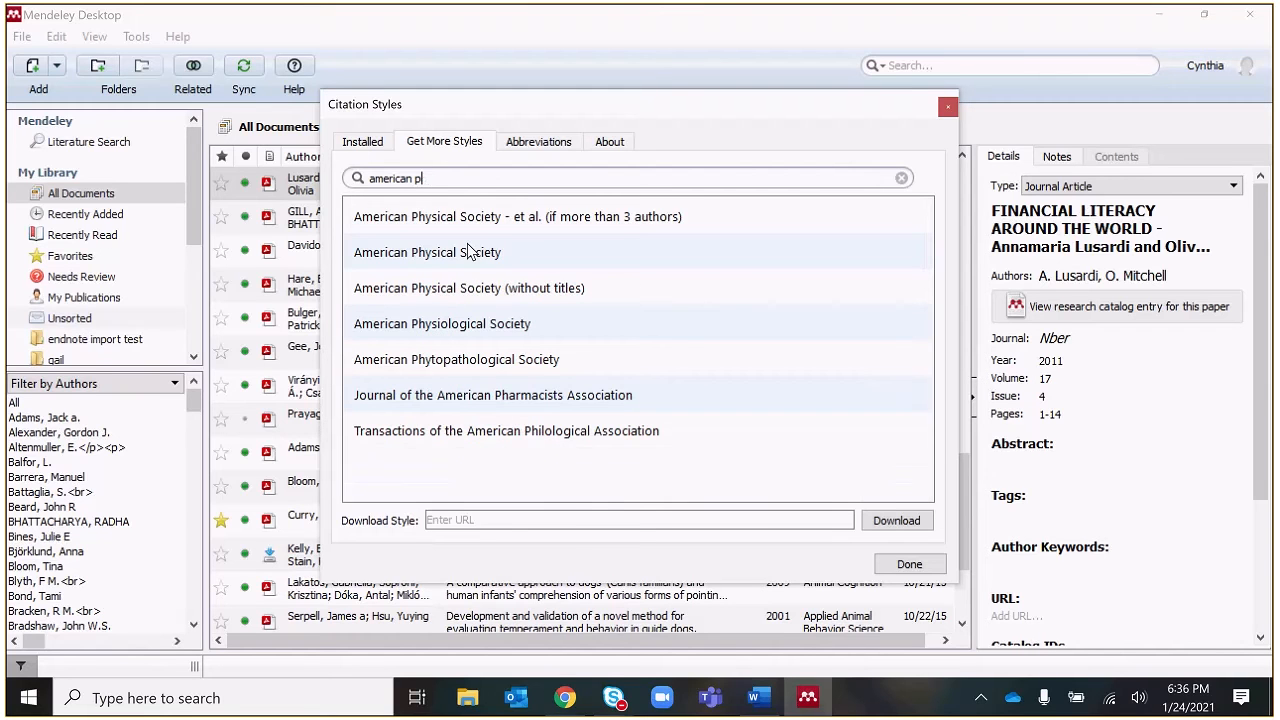
text(hy)
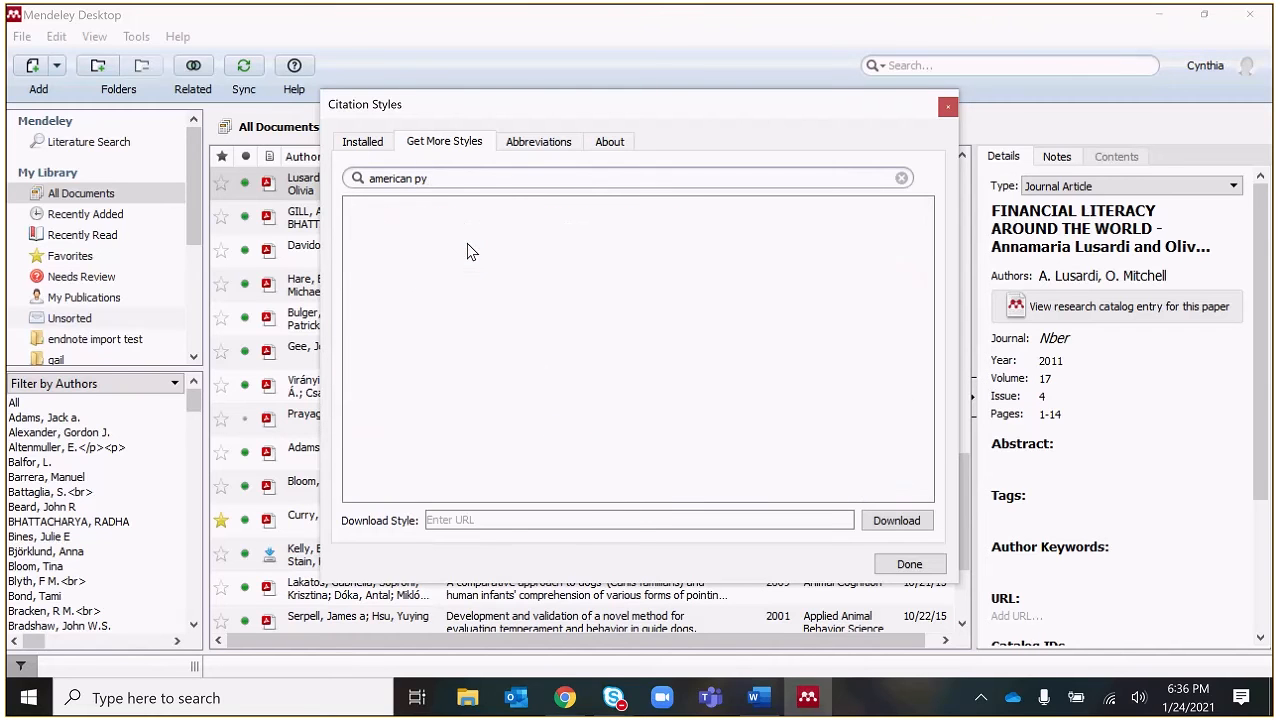
key(BackSpace)
text(h)
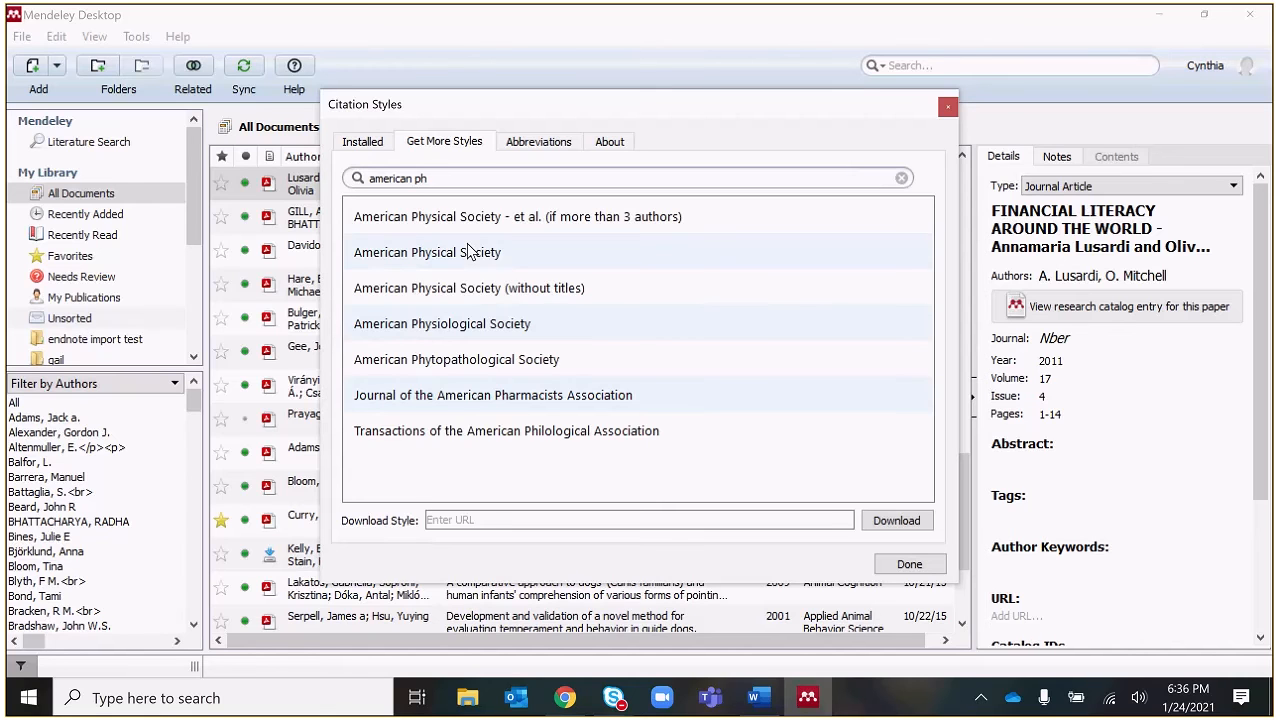
key(BackSpace)
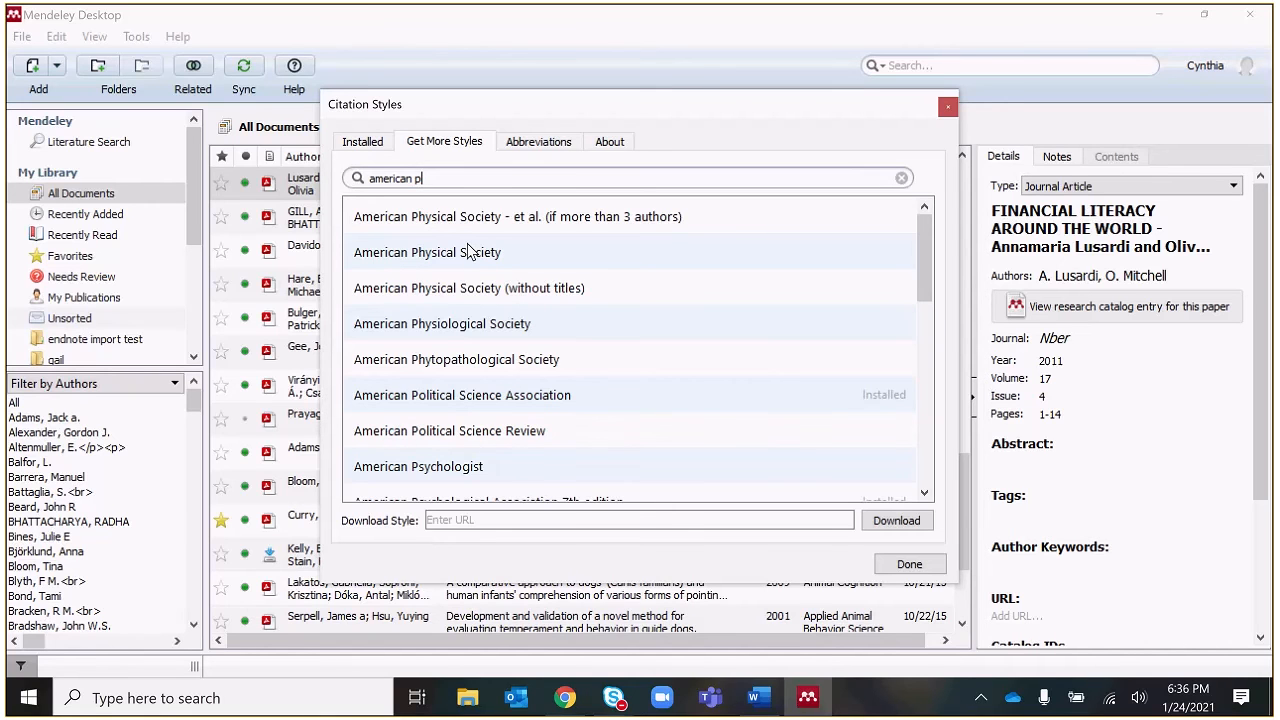
text(syc)
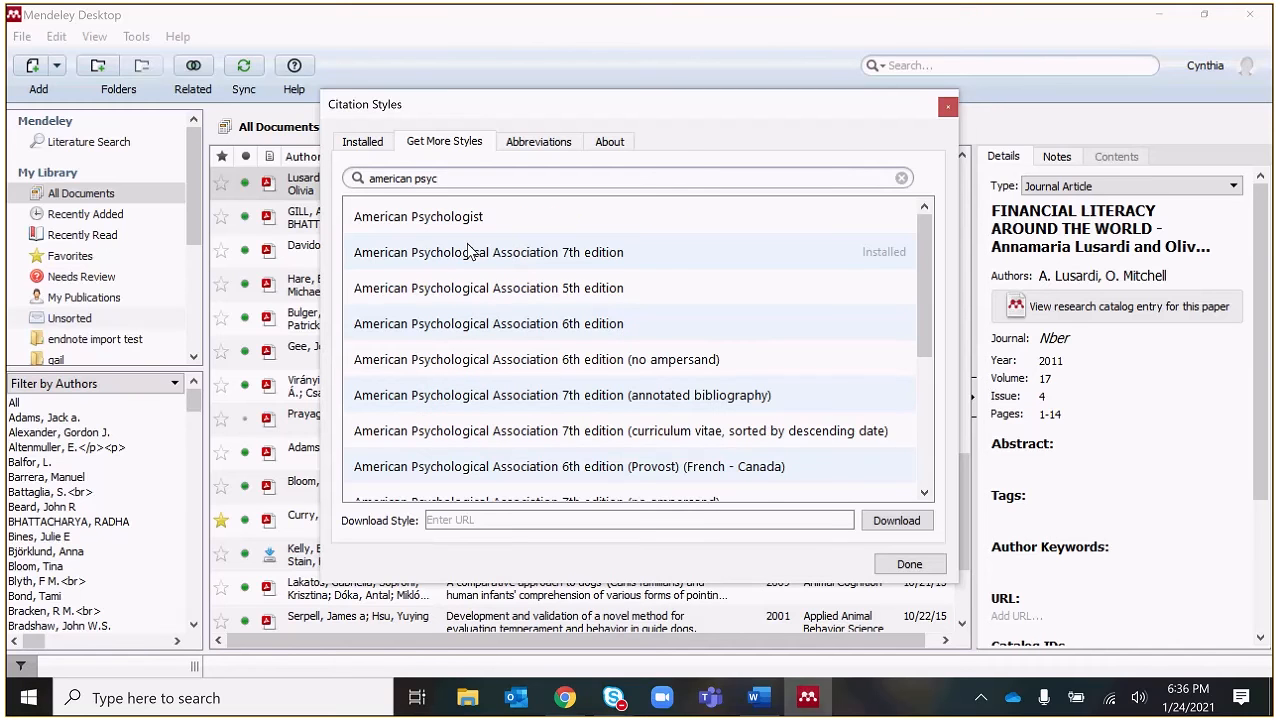
scroll(540, 408, down, 1)
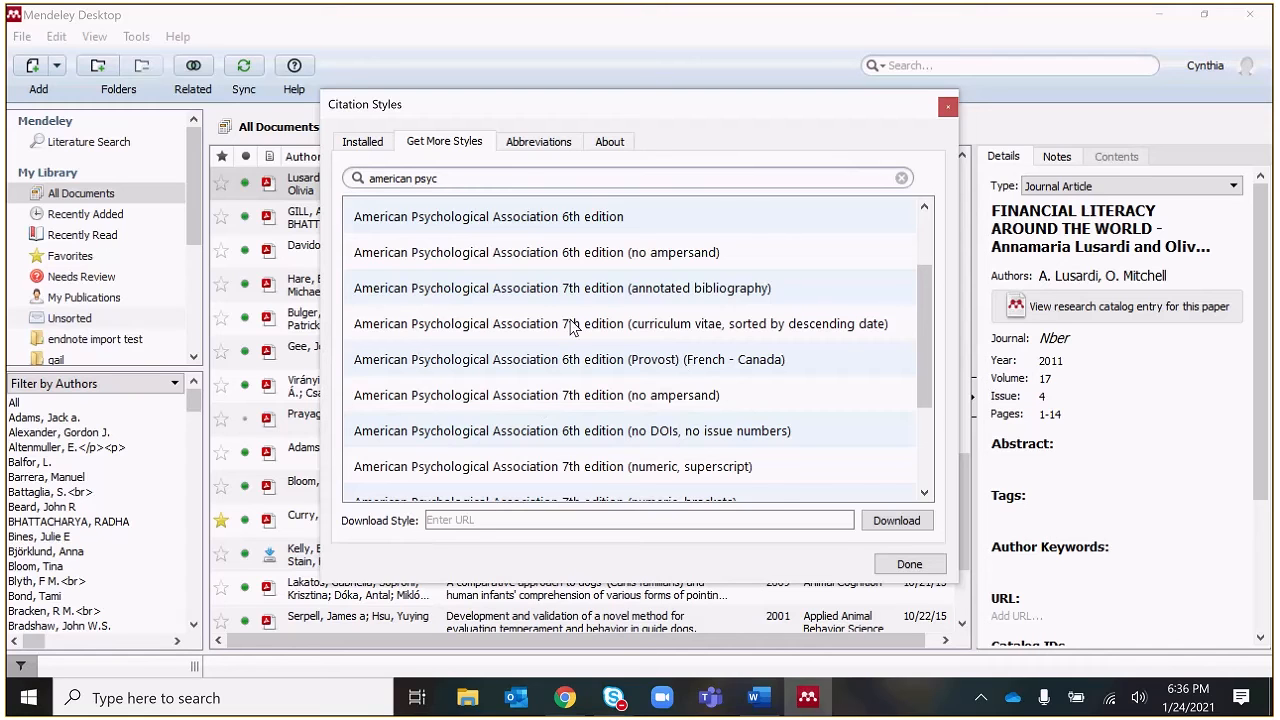
scroll(569, 300, up, 1)
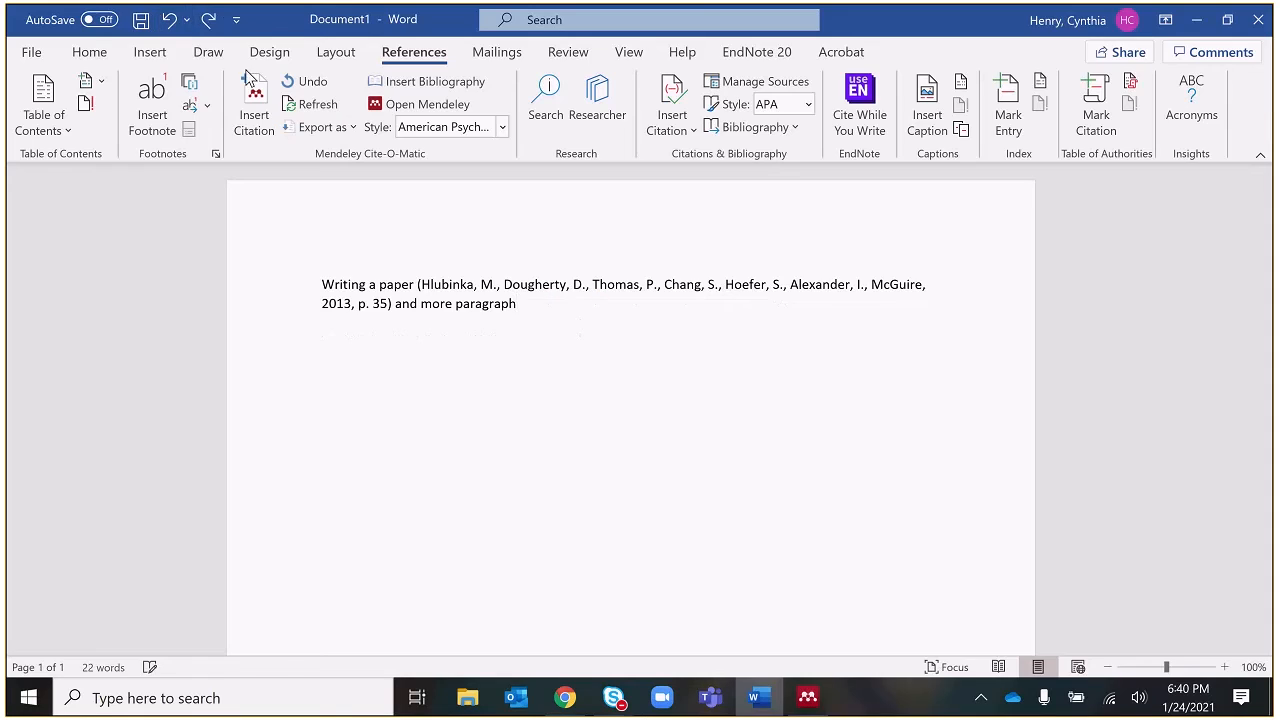
In Word, start a Mendeley citation after "and more paragraph" with the 2009 Animal Cognition article comparing dogs and human infants, found by author.
click(245, 78)
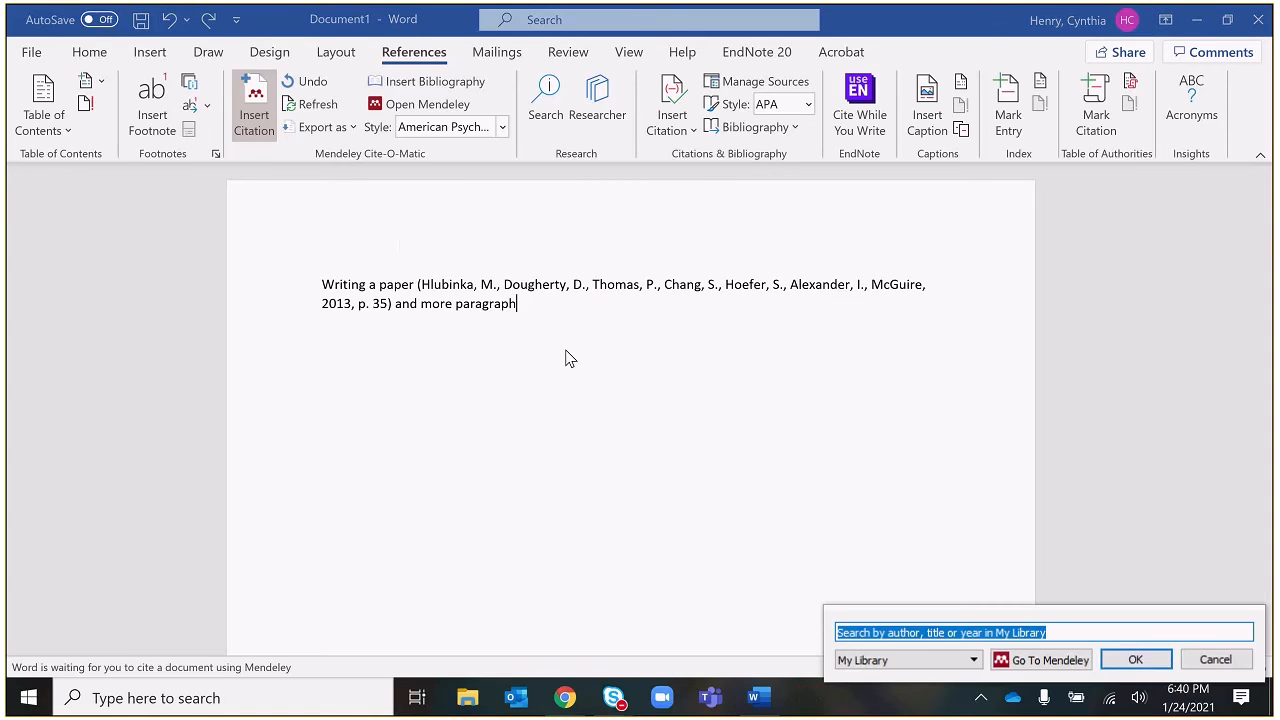
click(900, 632)
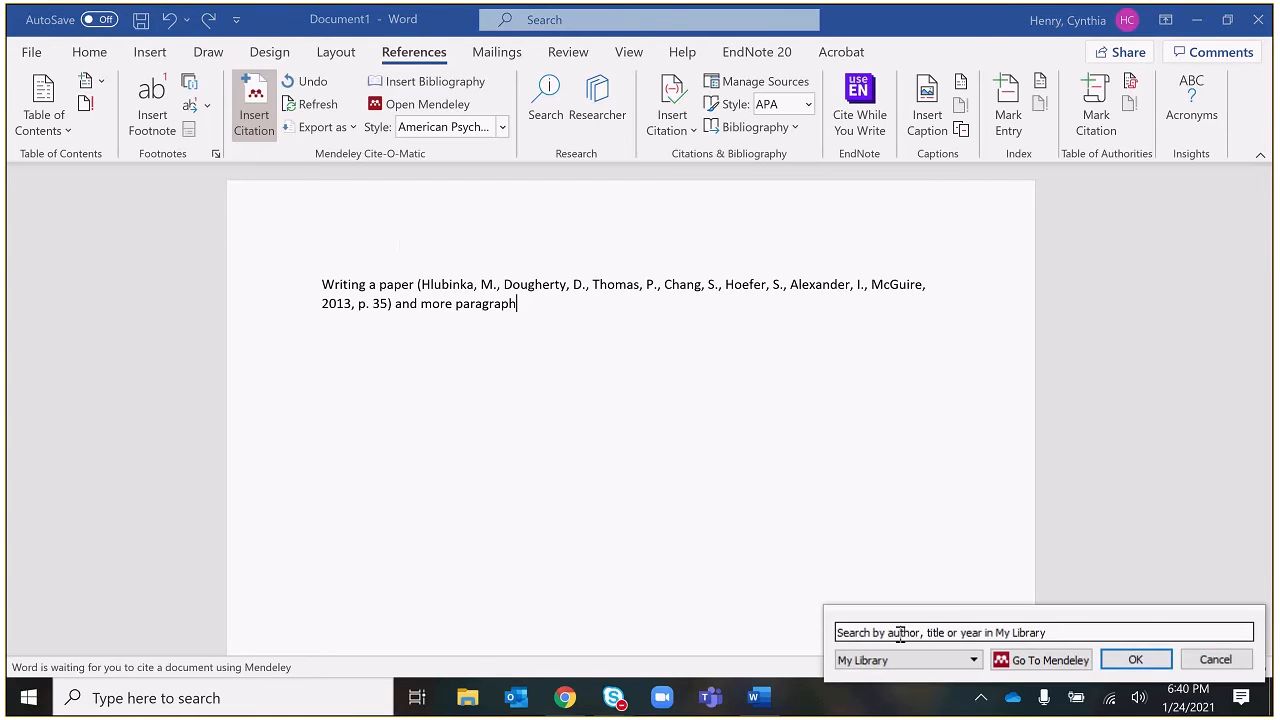
drag(850, 632, 844, 632)
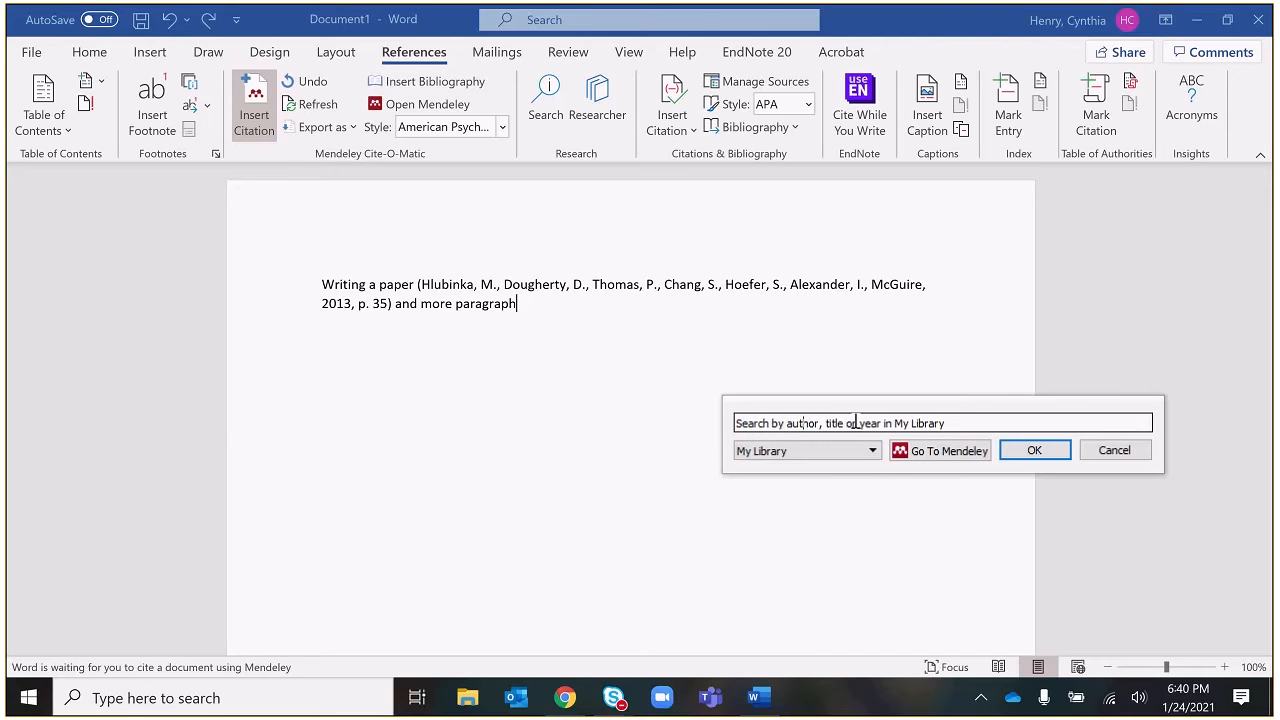
drag(960, 426, 640, 432)
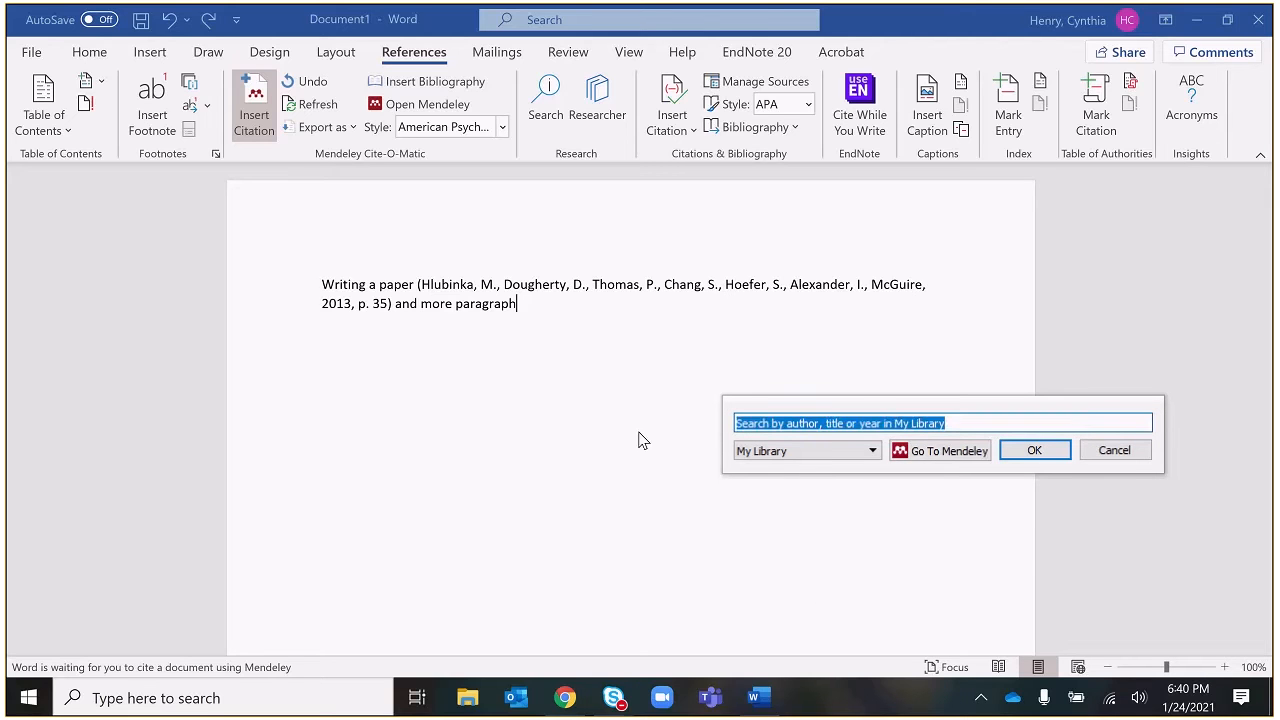
text(lak)
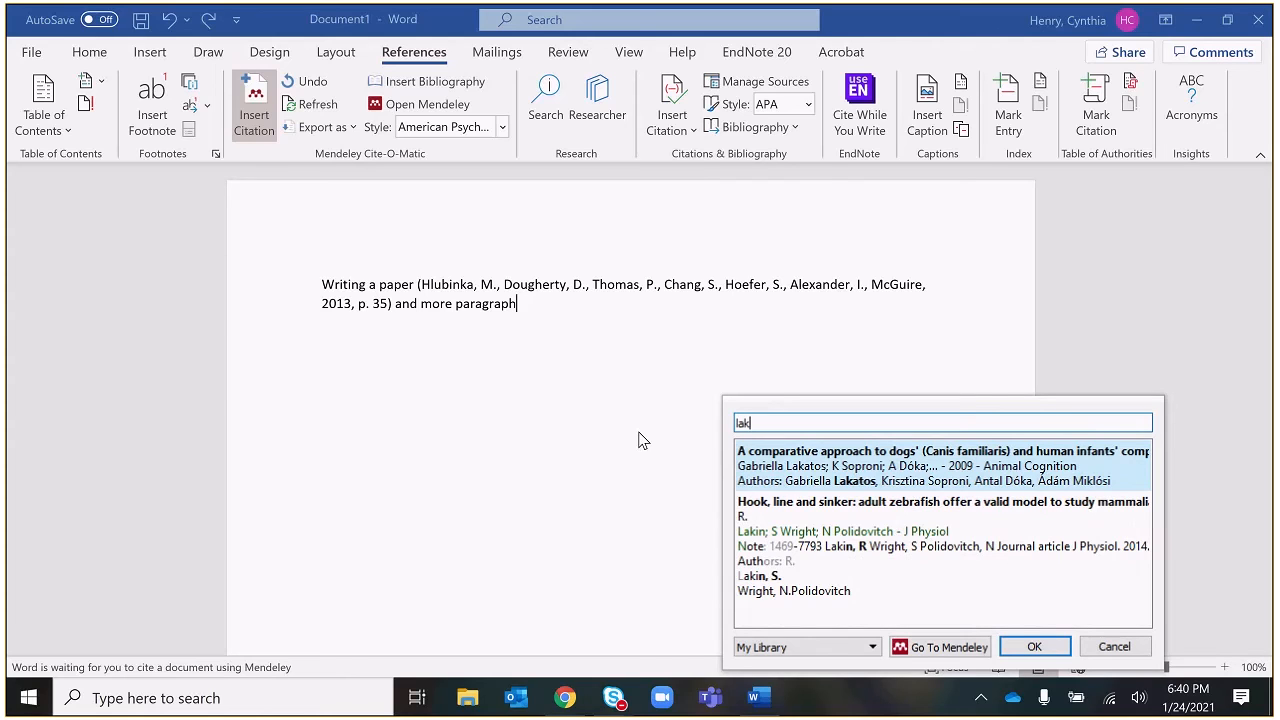
click(828, 467)
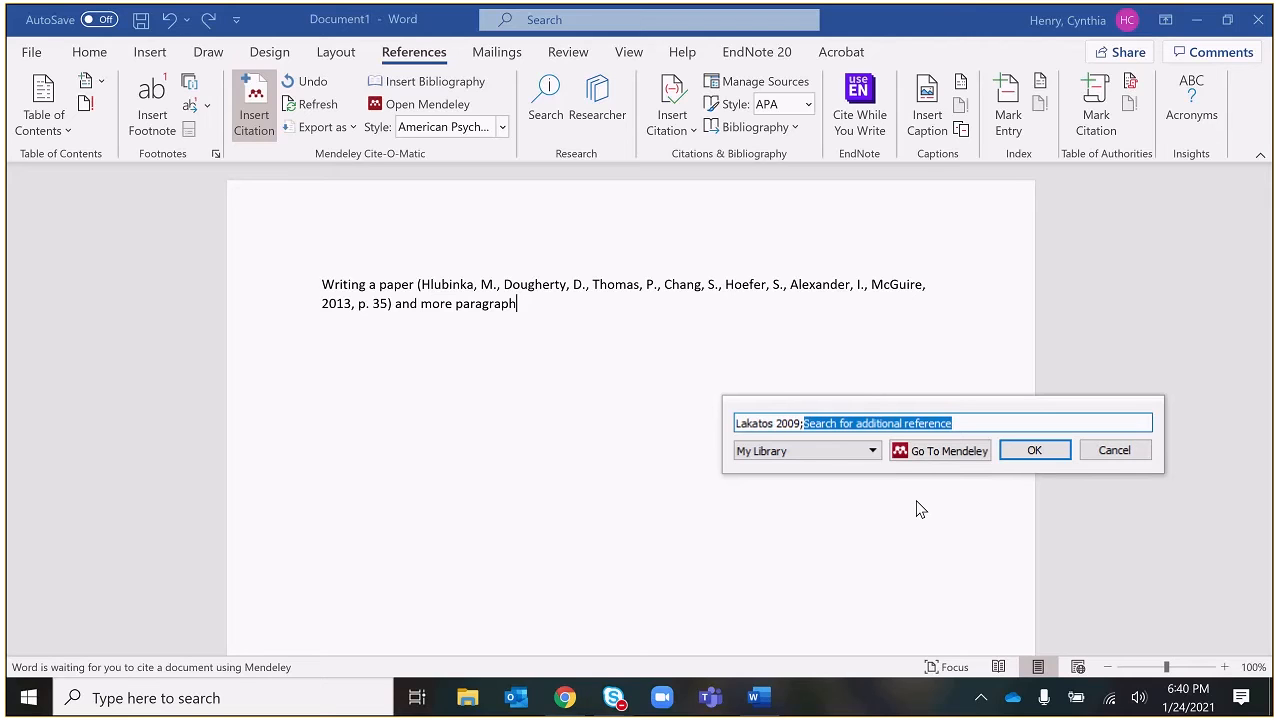
Add the reference "Empathy with Animals and with Humans: Are they linked?", found with "fin", to the same citation and insert it.
text(fin)
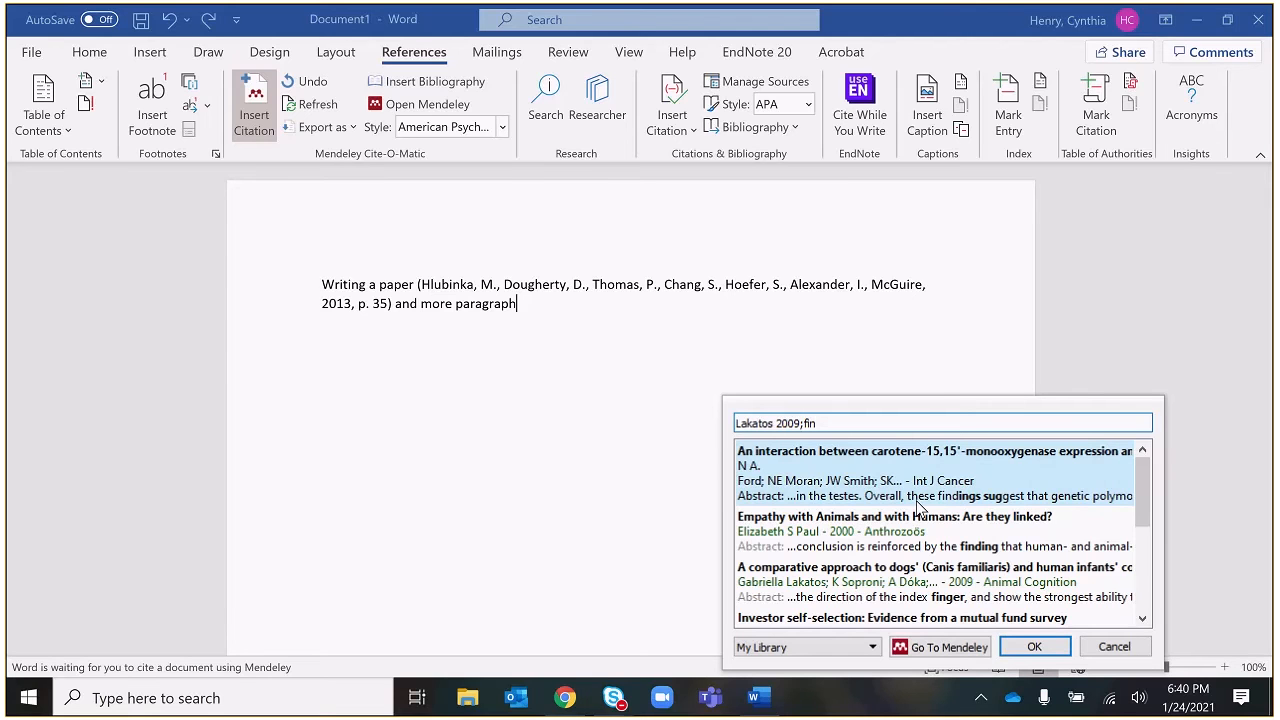
click(868, 538)
click(1033, 450)
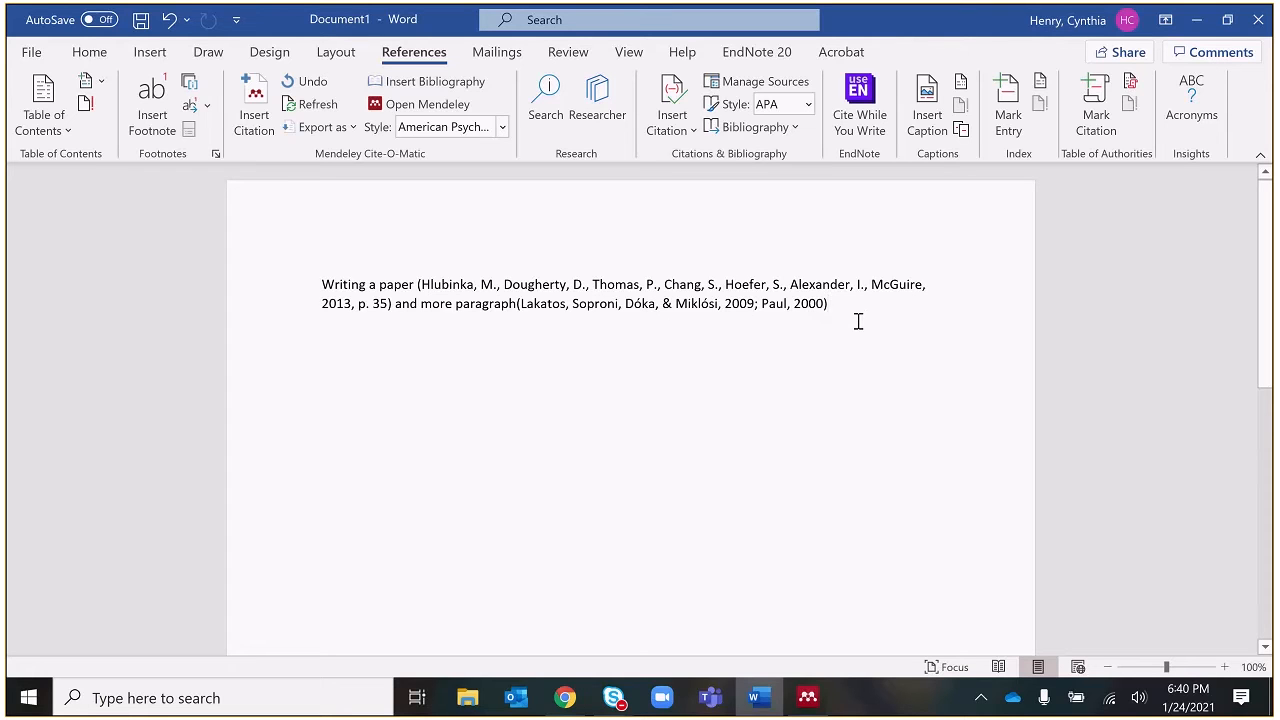
Edit the combined citation to give its first reference, the 2009 article, page 17.
click(613, 303)
click(254, 108)
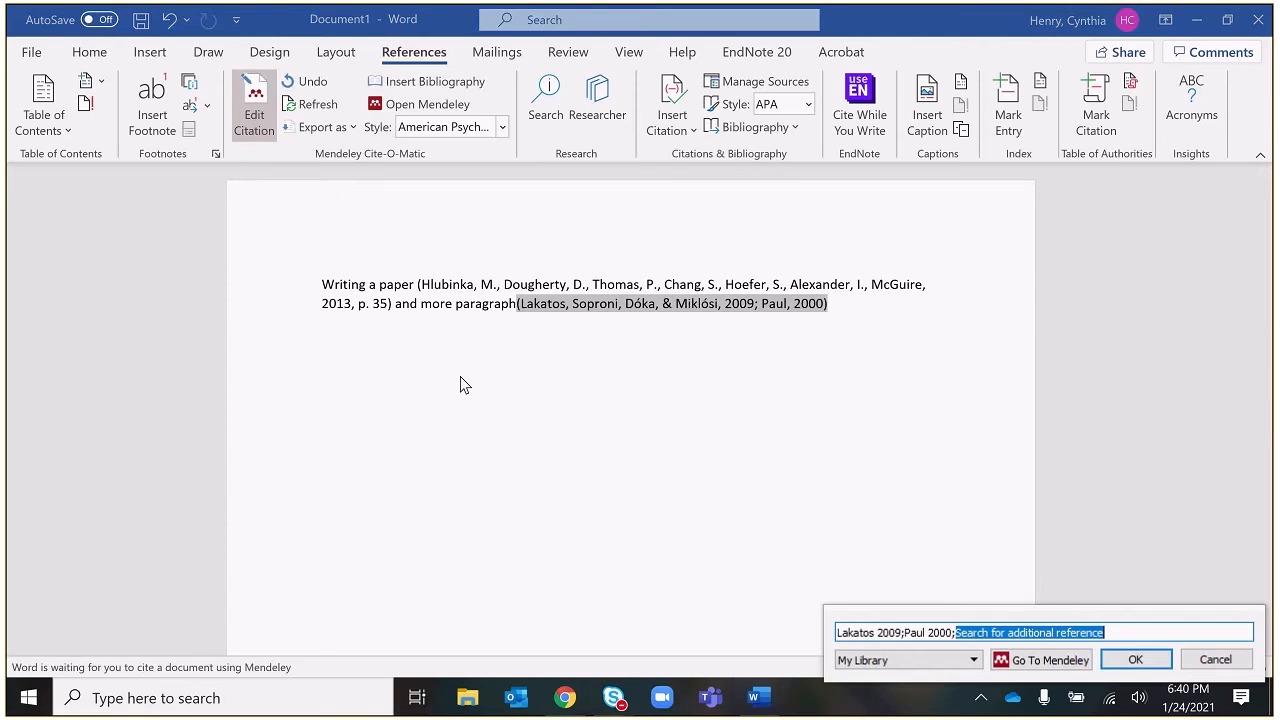
click(868, 632)
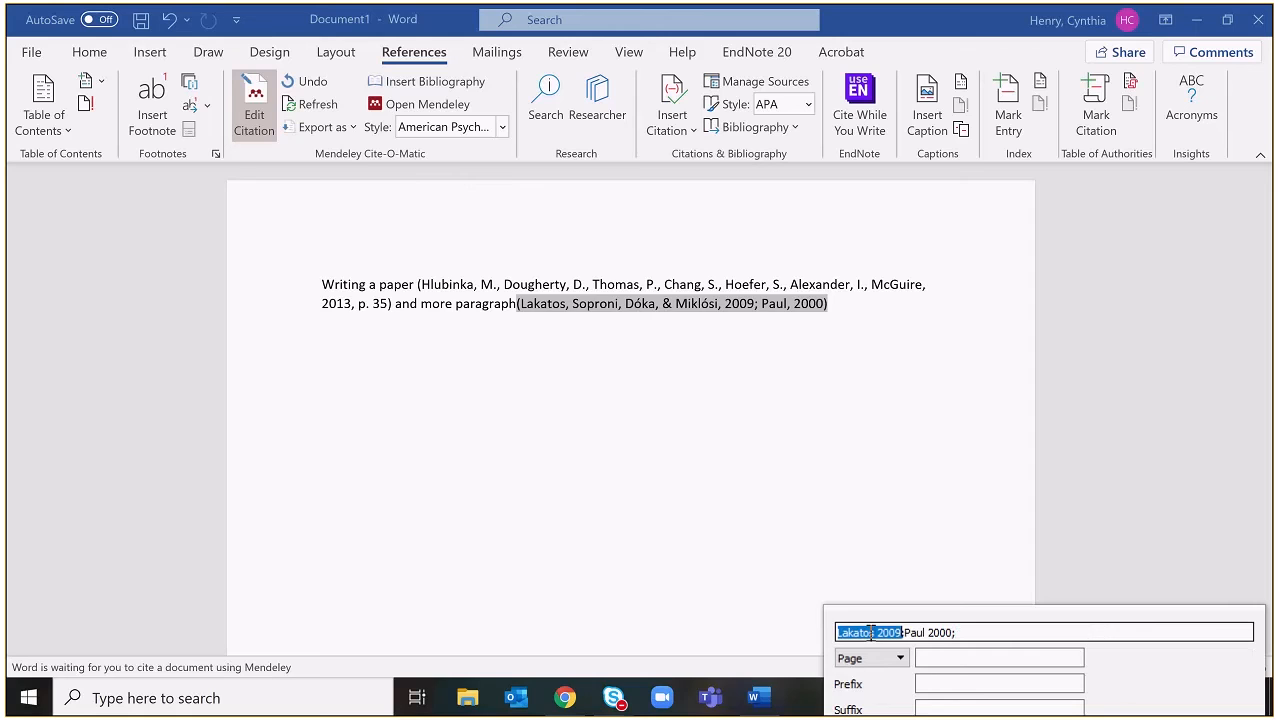
click(938, 658)
text(17)
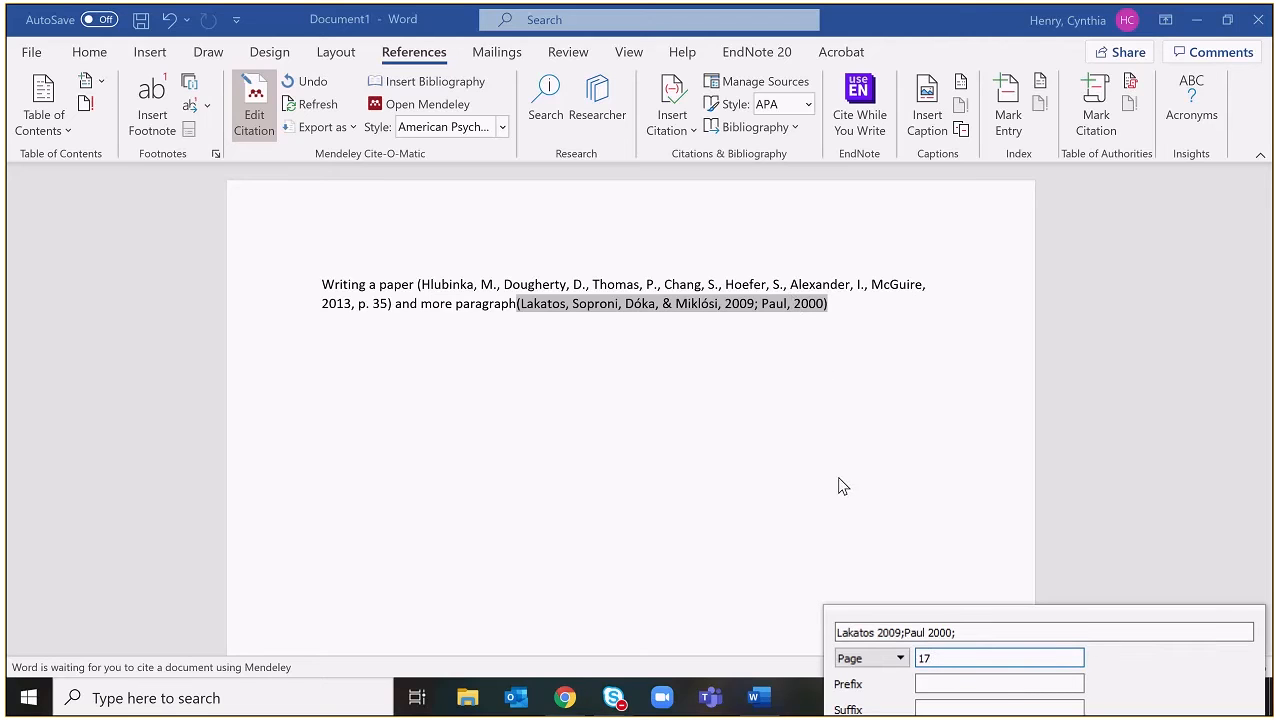
Give the second reference in the combined citation, the 2000 article, page 30 and apply the citation edits.
click(940, 632)
click(940, 631)
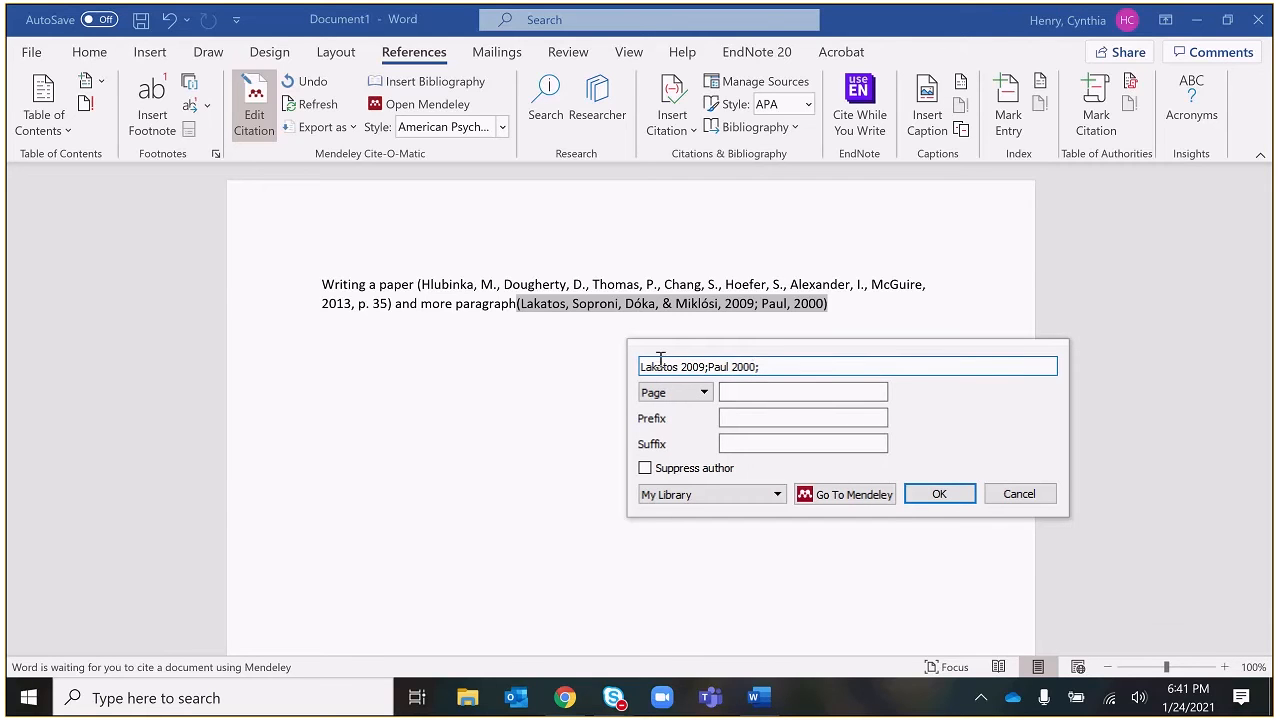
click(651, 366)
click(737, 392)
key(BackSpace)
text(30)
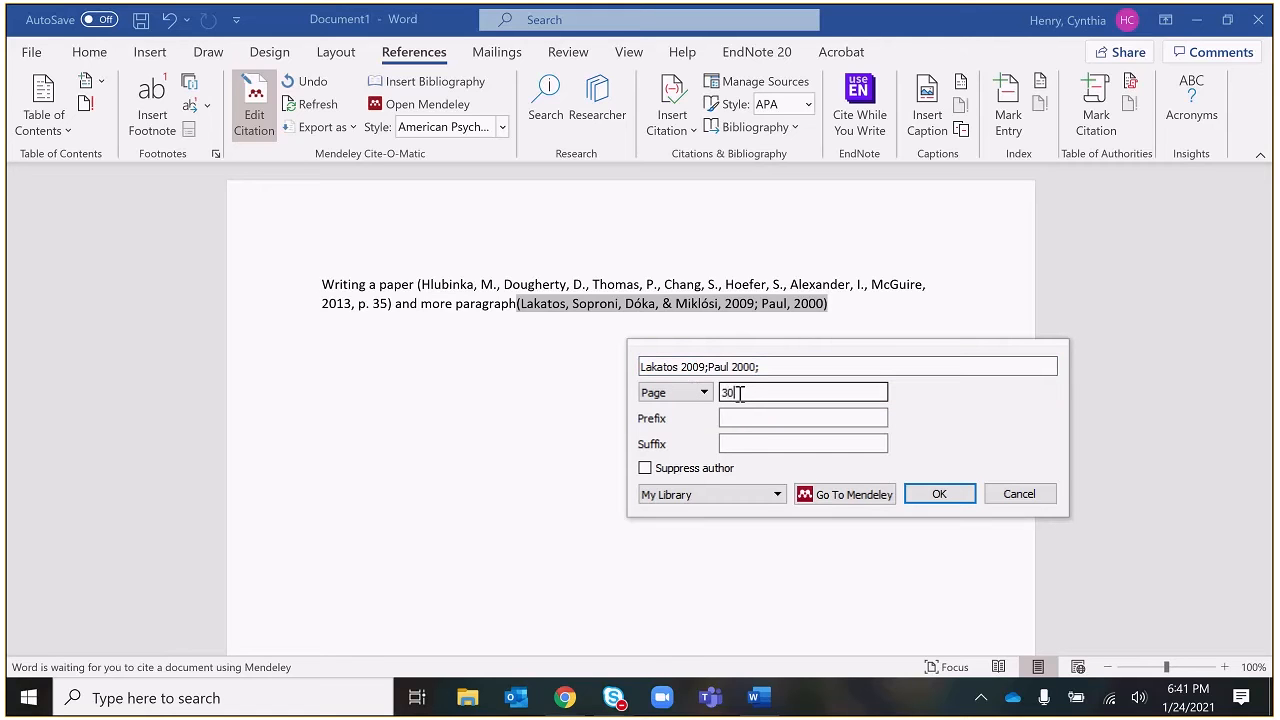
click(950, 497)
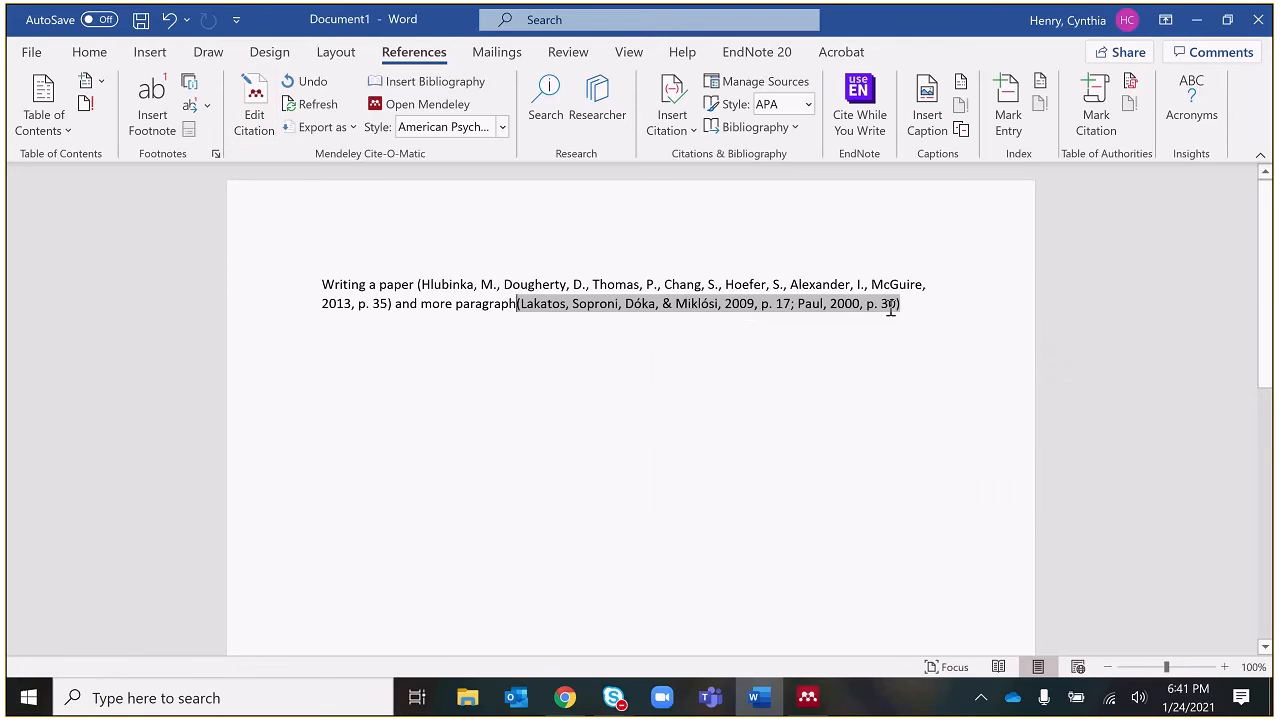
click(863, 363)
Add a few blank lines after the combined citation at the end of the document.
click(948, 309)
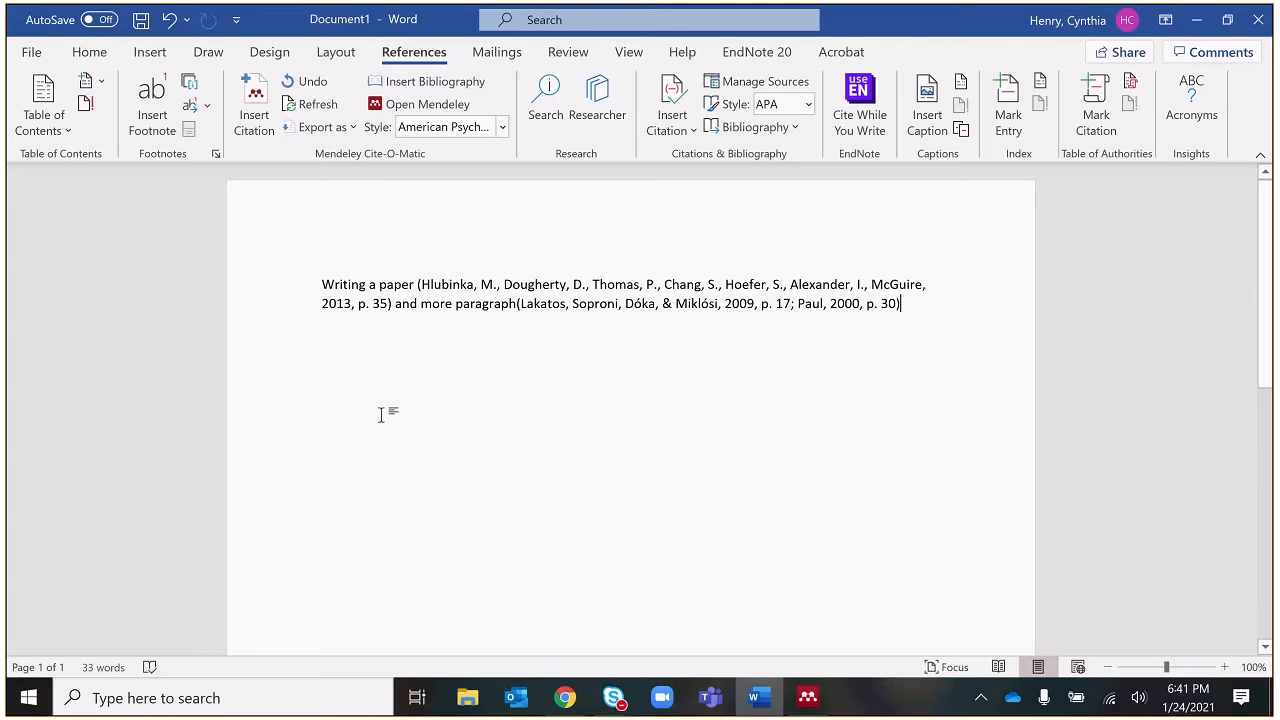
scroll(663, 520, down, 5)
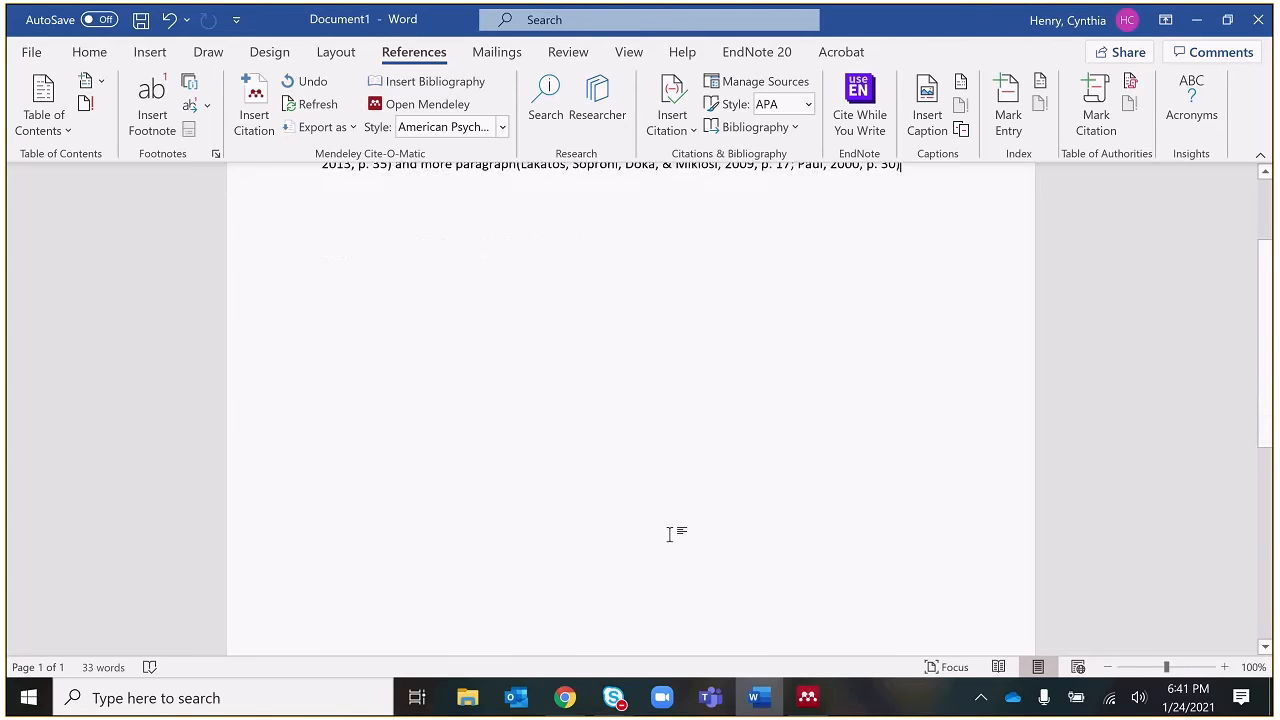
scroll(668, 546, up, 5)
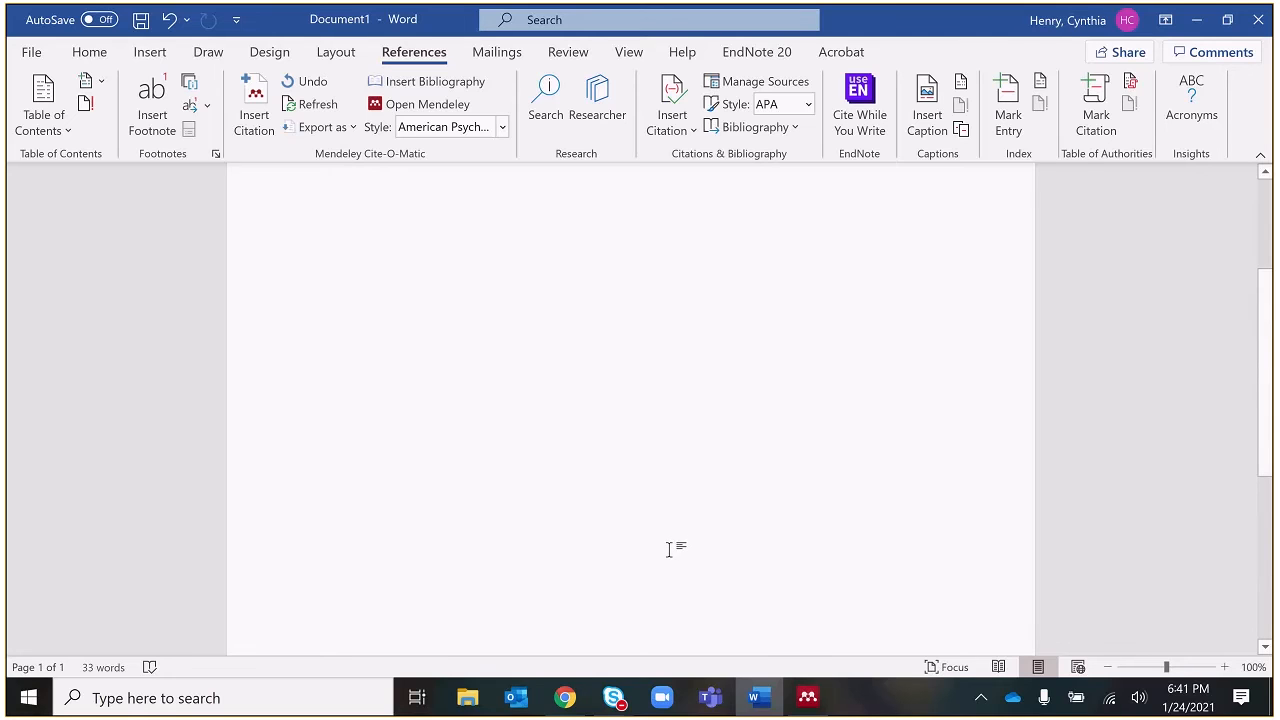
key(Return)
key(Return)
key(Return)
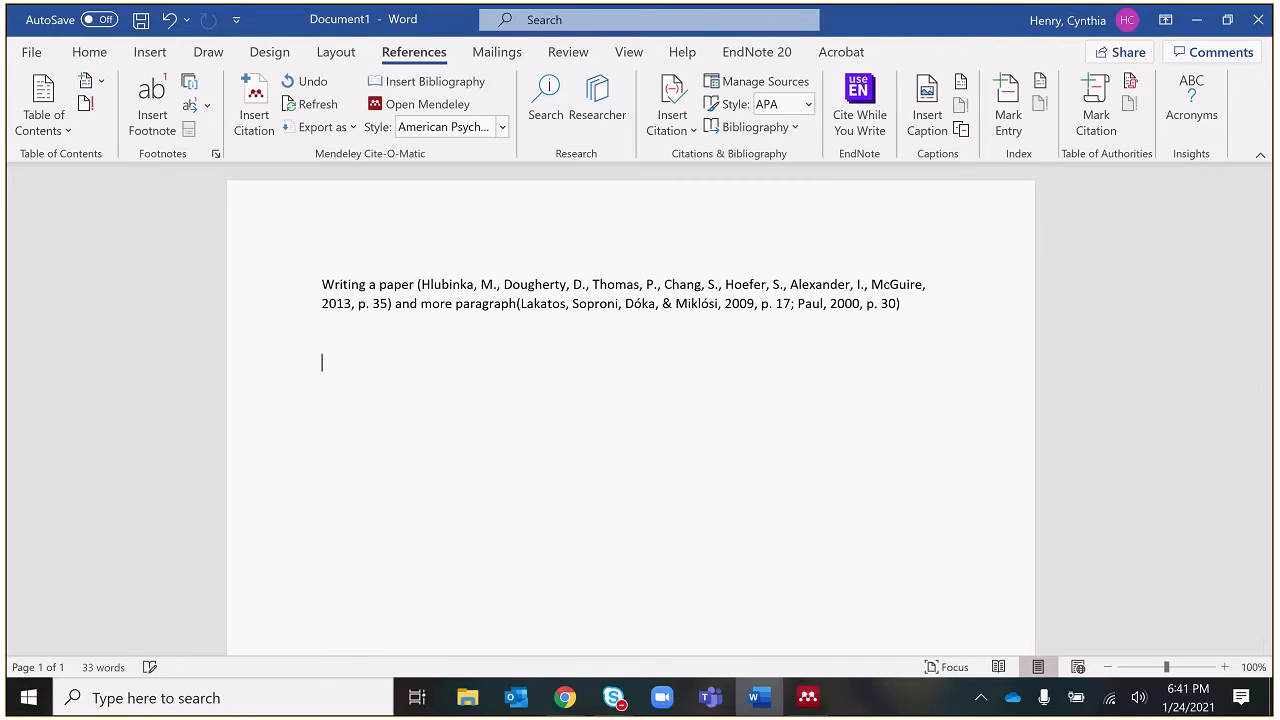
Insert a bibliography below the text and set the citation style to American Psychological Association 7th edition.
click(415, 86)
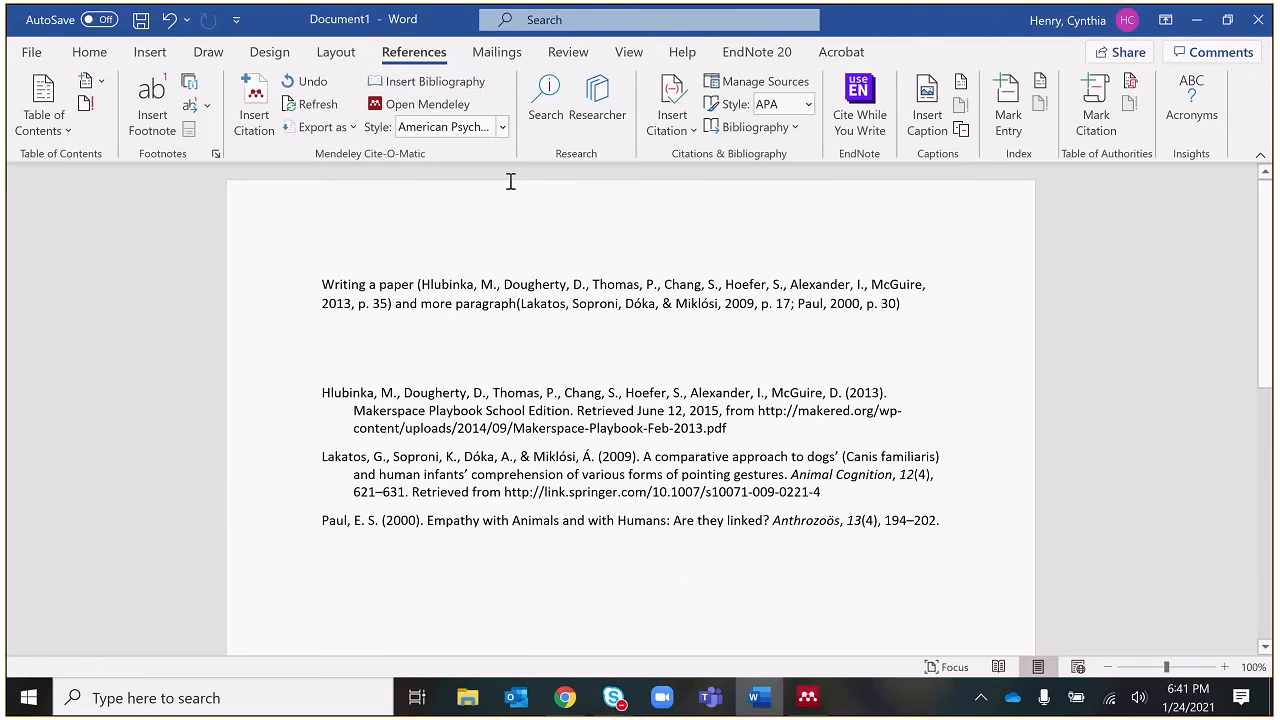
click(503, 127)
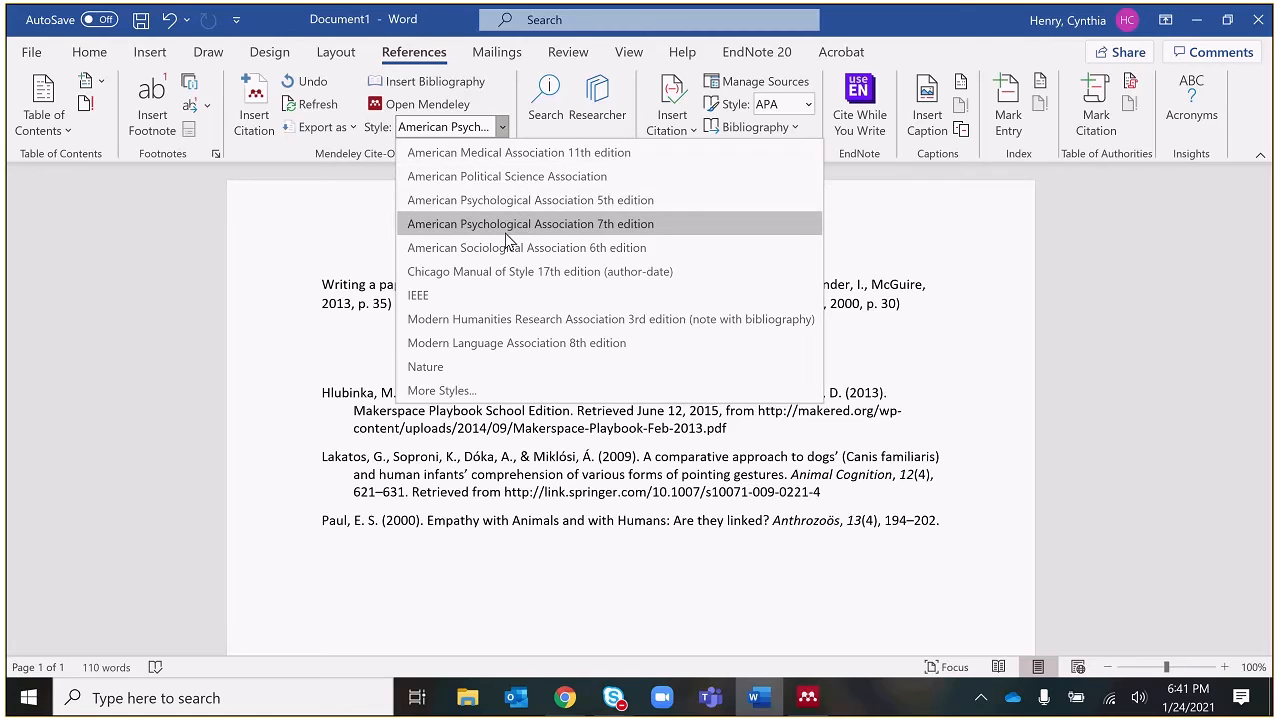
click(504, 224)
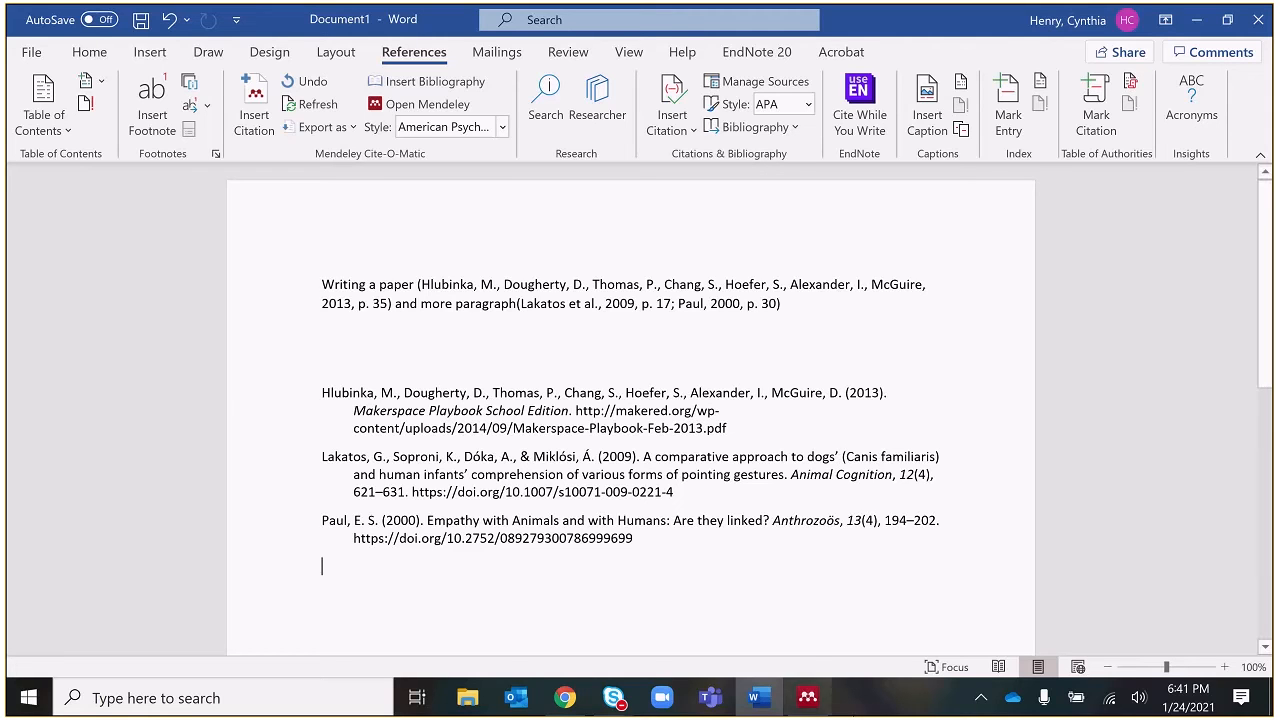
In Mendeley Desktop, open the PDF of "FINANCIAL LITERACY AROUND THE WORLD" and highlight part of the acknowledgement of editorial support.
click(808, 697)
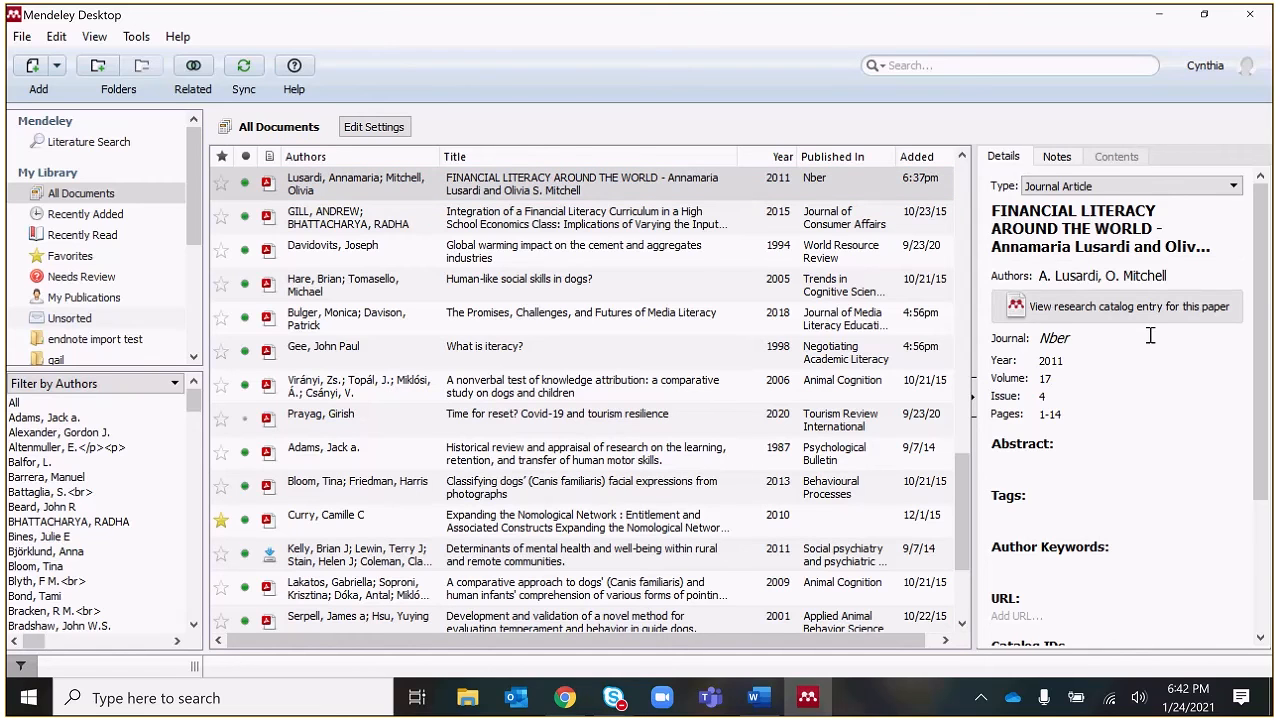
click(1152, 378)
scroll(1172, 491, down, 4)
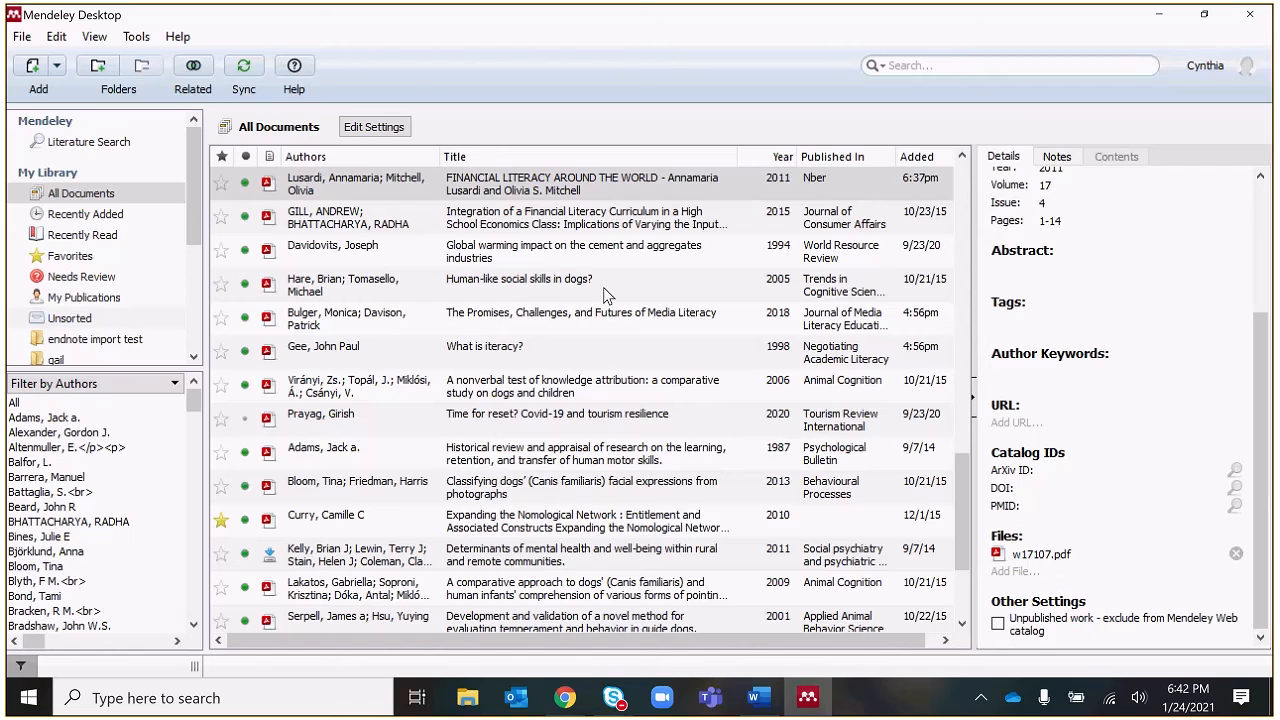
double_click(476, 184)
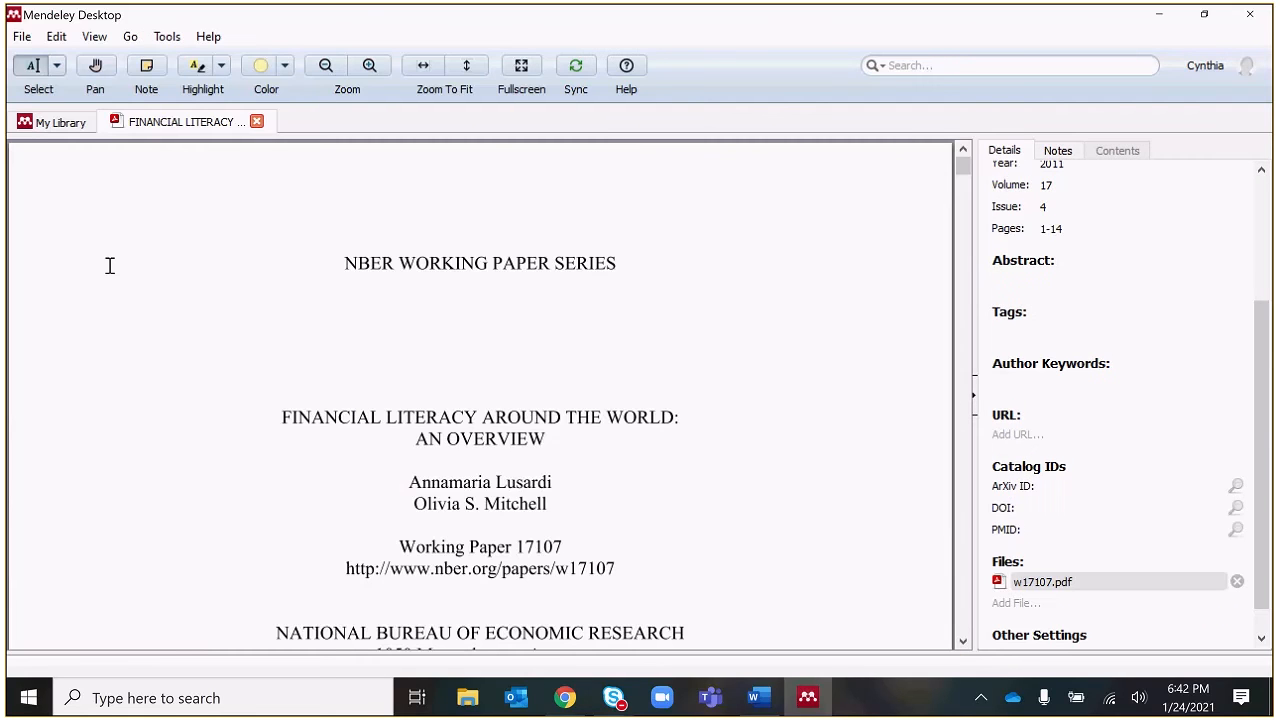
scroll(555, 531, down, 10)
drag(188, 254, 320, 262)
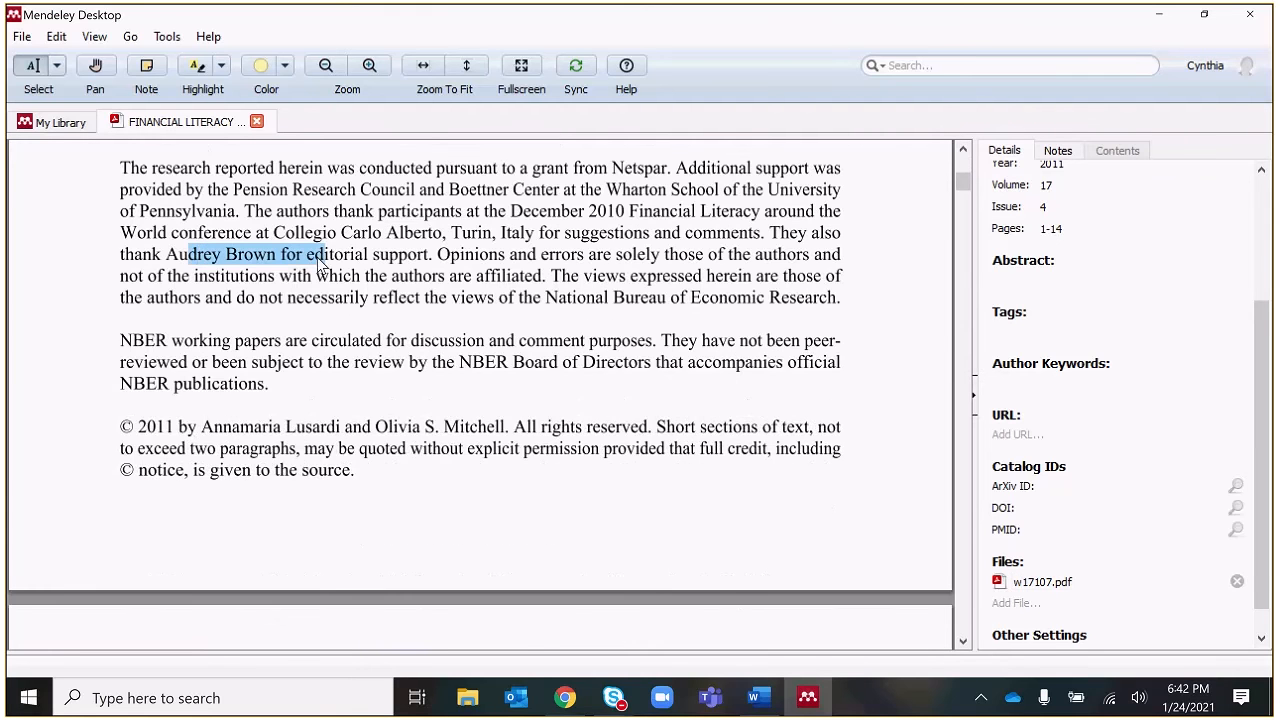
click(195, 66)
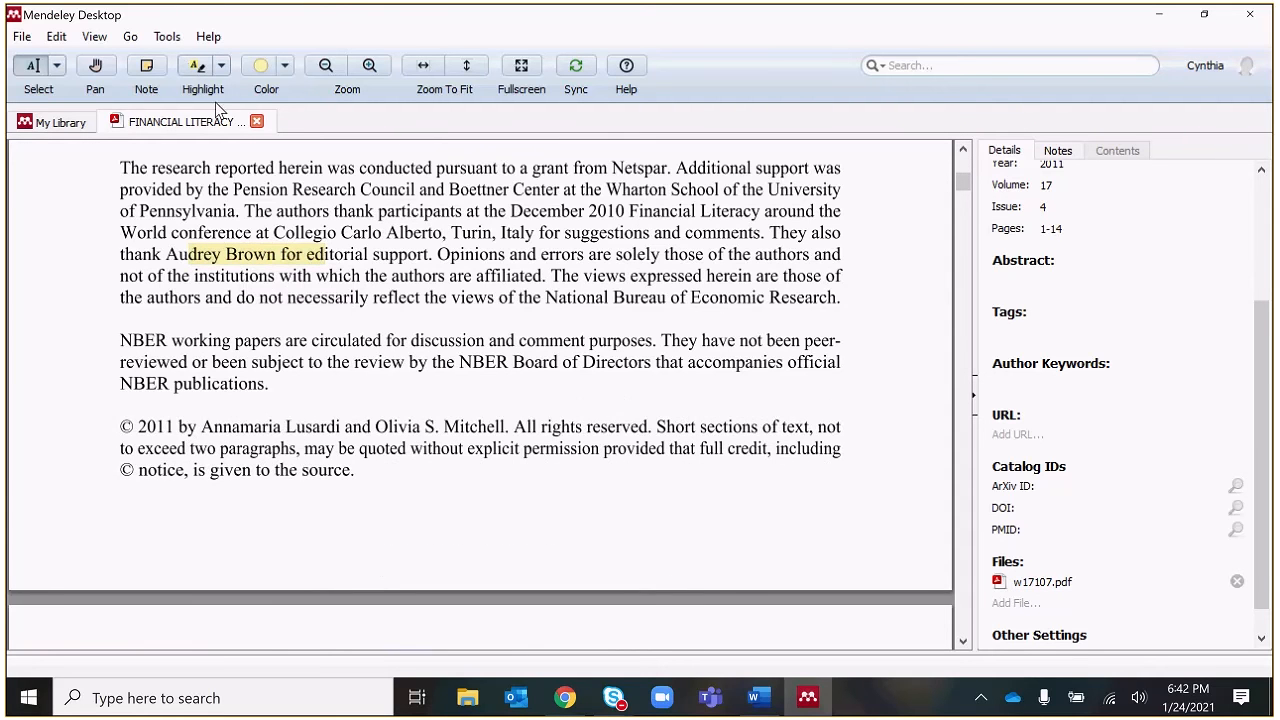
Add a note reading "look at this" near the highlighted passage in the PDF and close the note.
click(147, 64)
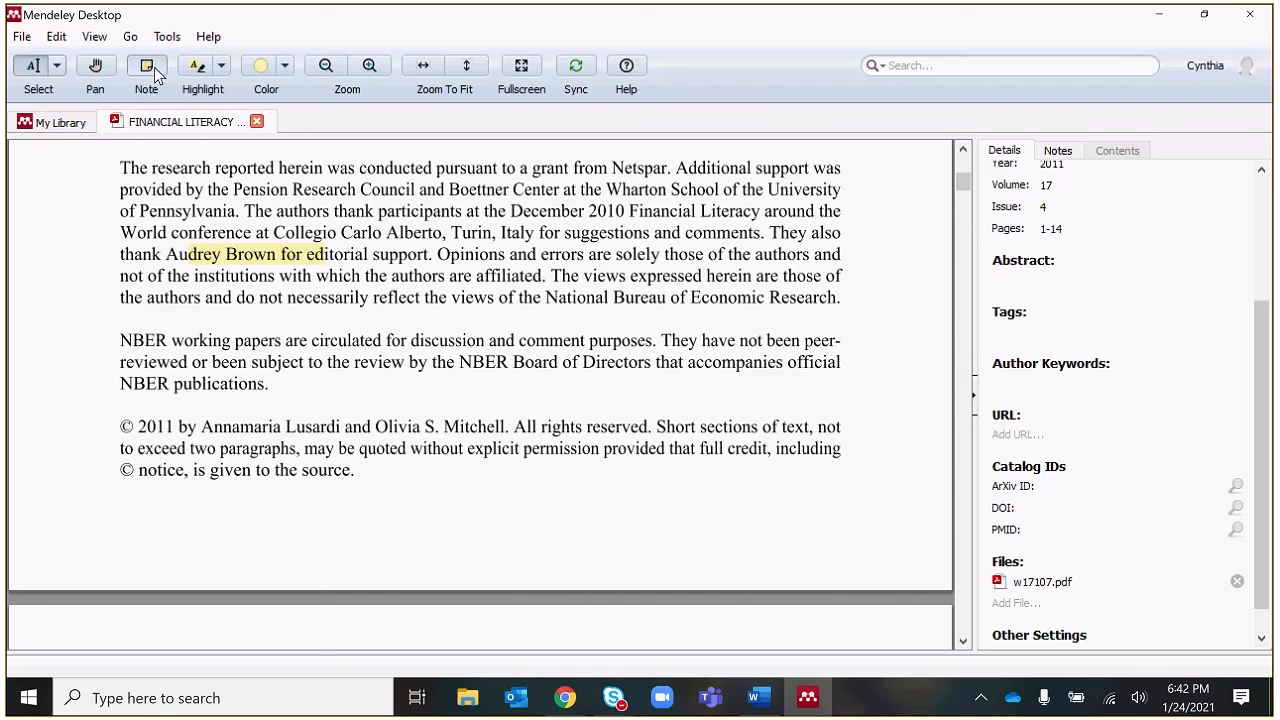
click(352, 246)
click(411, 310)
text(look at this)
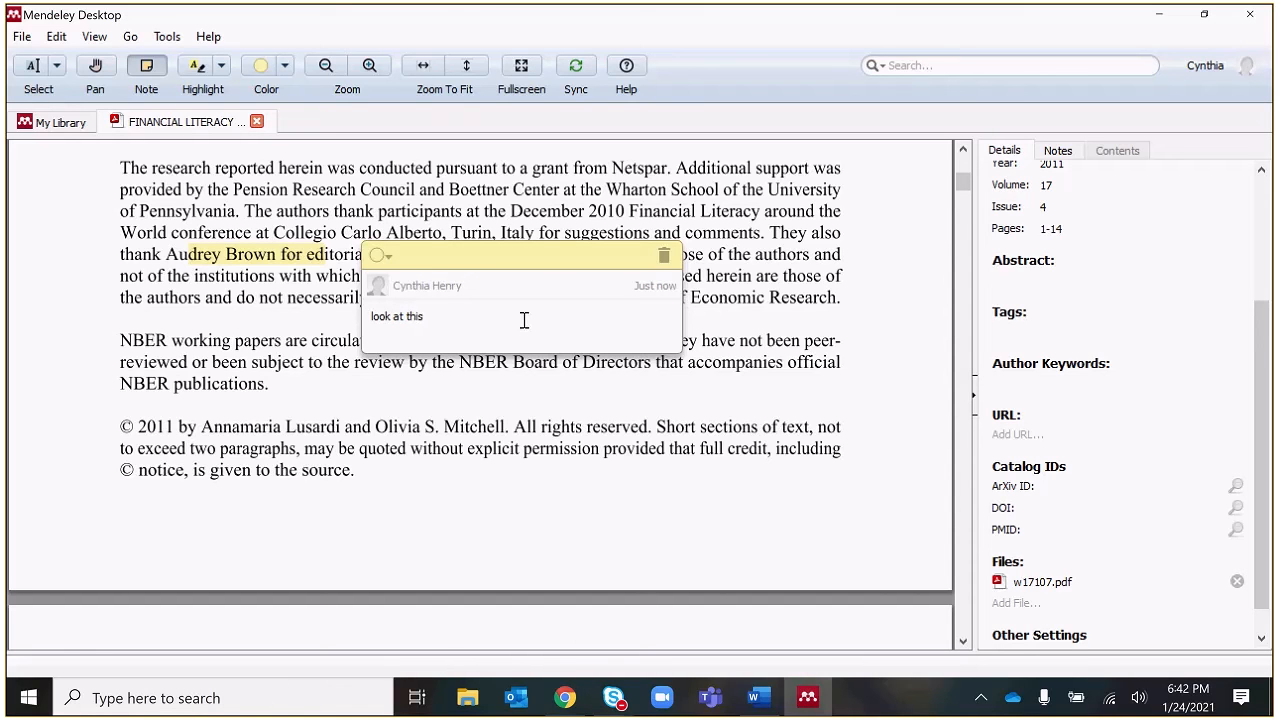
click(370, 213)
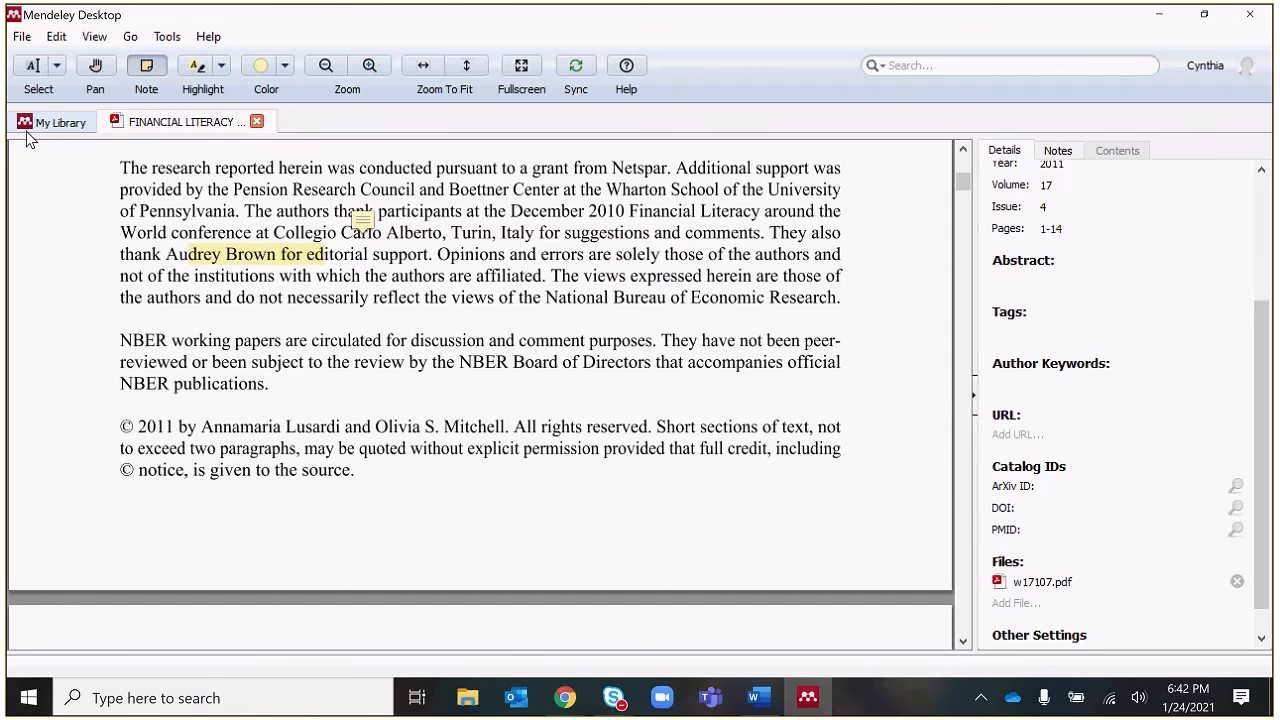
Return to the library and look up the details of "Human-like social skills in dogs?" by its DOI.
click(57, 124)
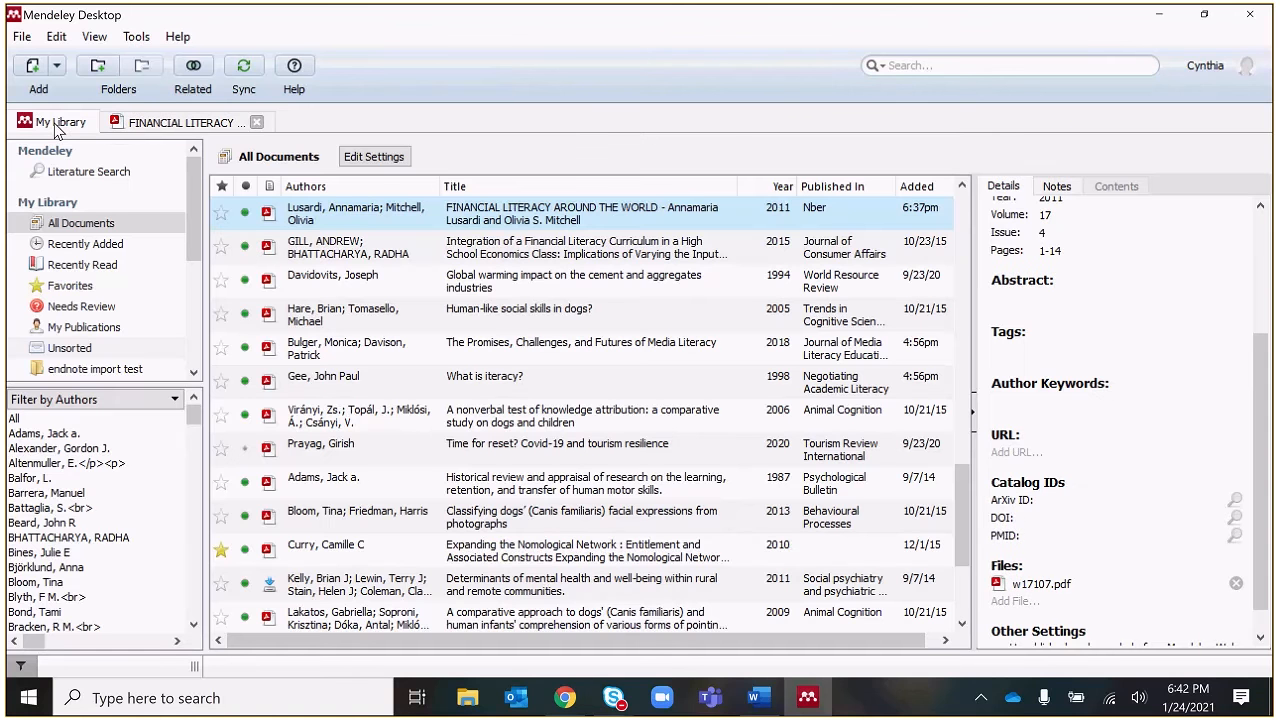
click(448, 325)
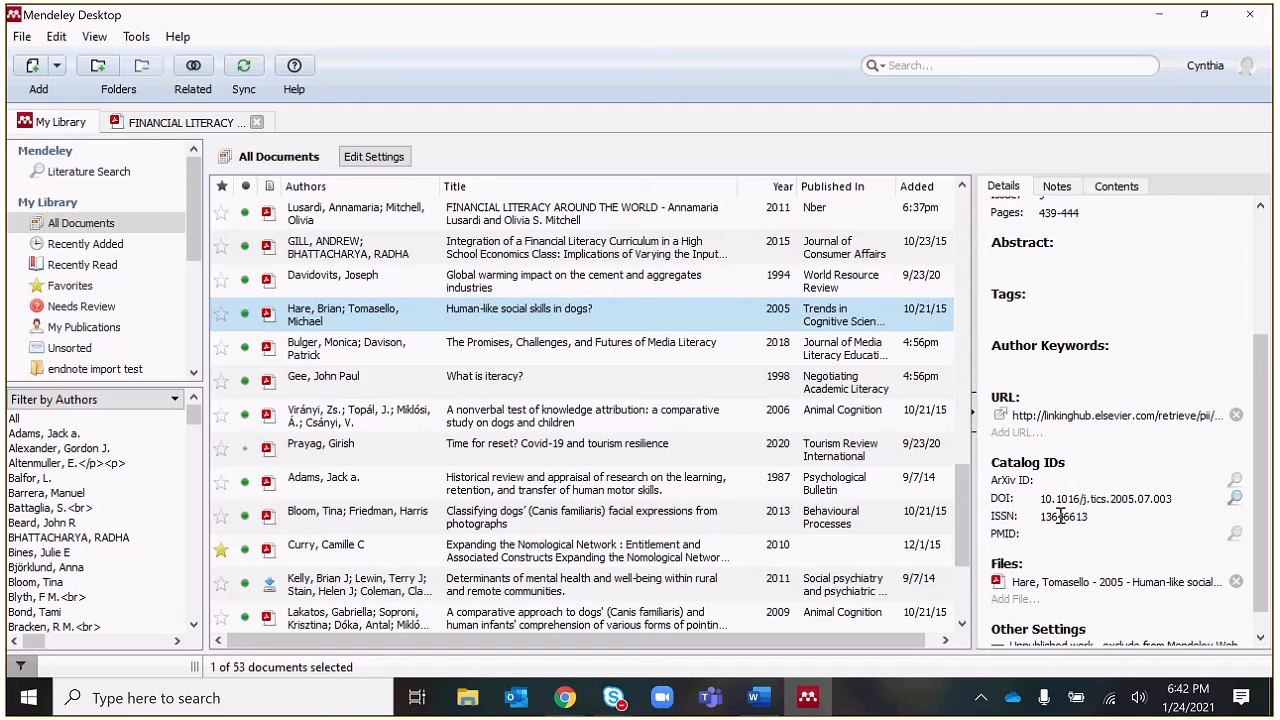
click(1236, 499)
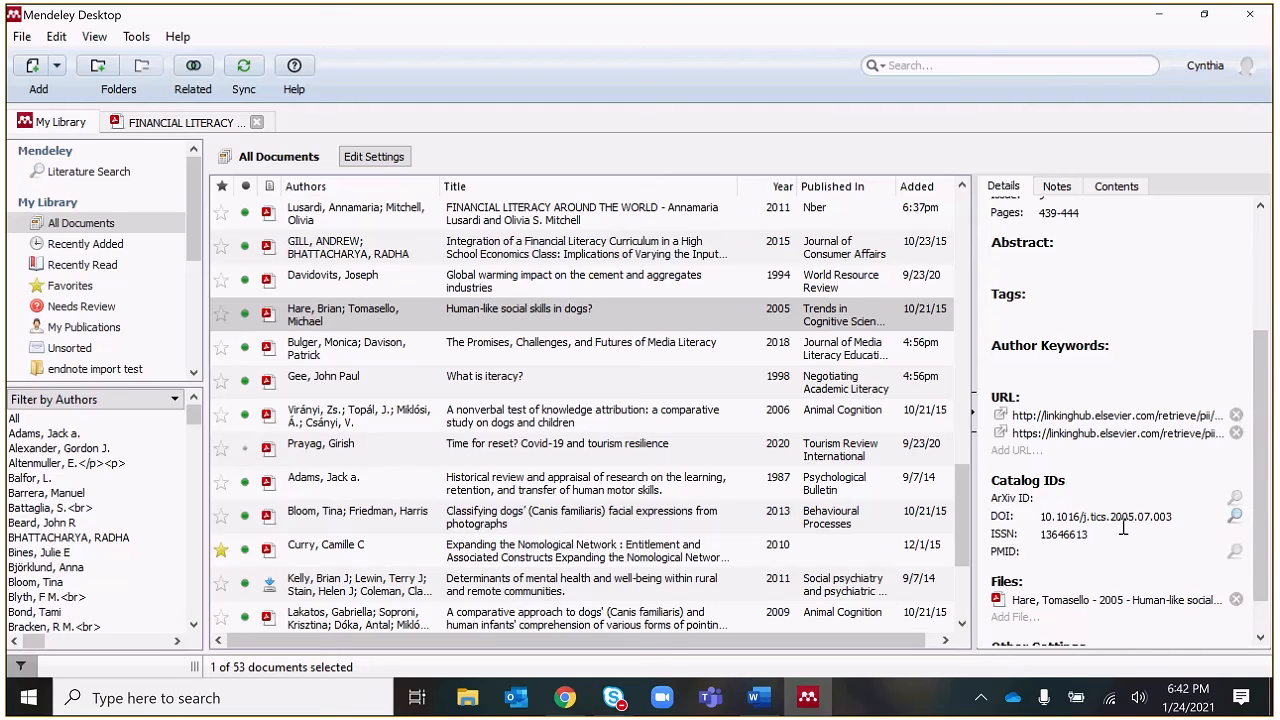
scroll(1123, 527, down, 1)
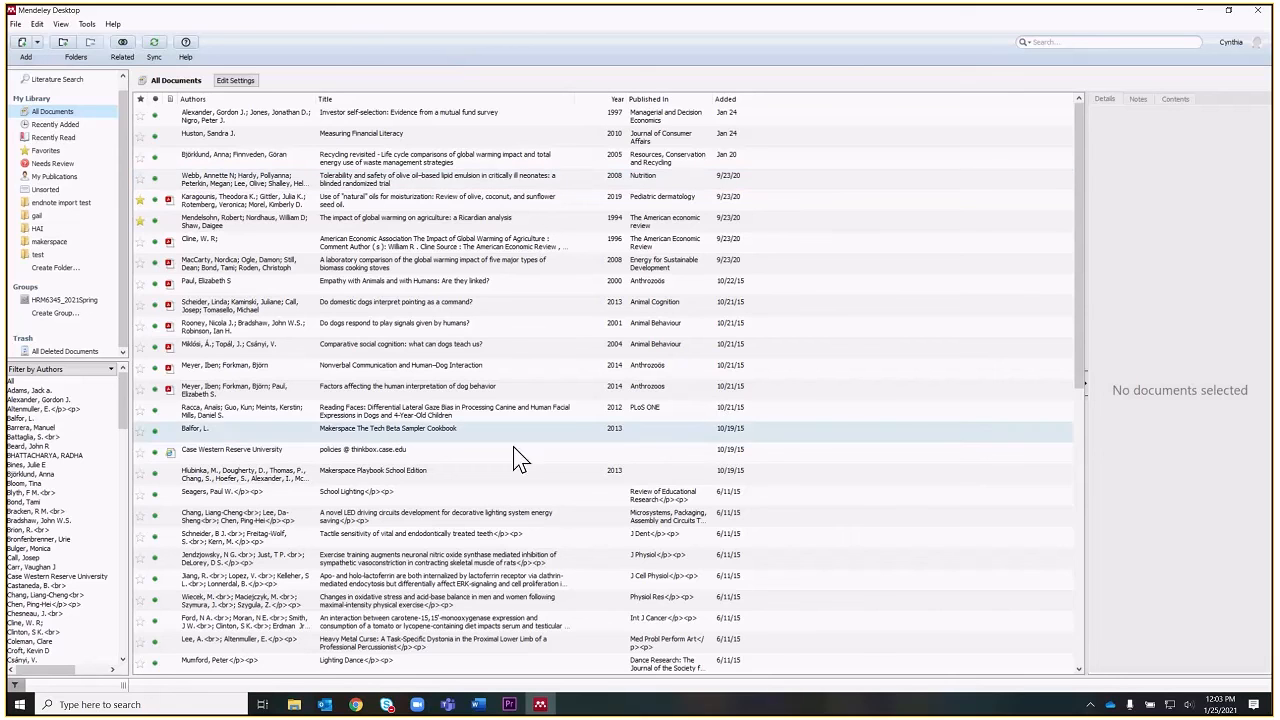
Switch to Chrome, search Google for "google scholar" and open the Google Scholar site.
click(356, 704)
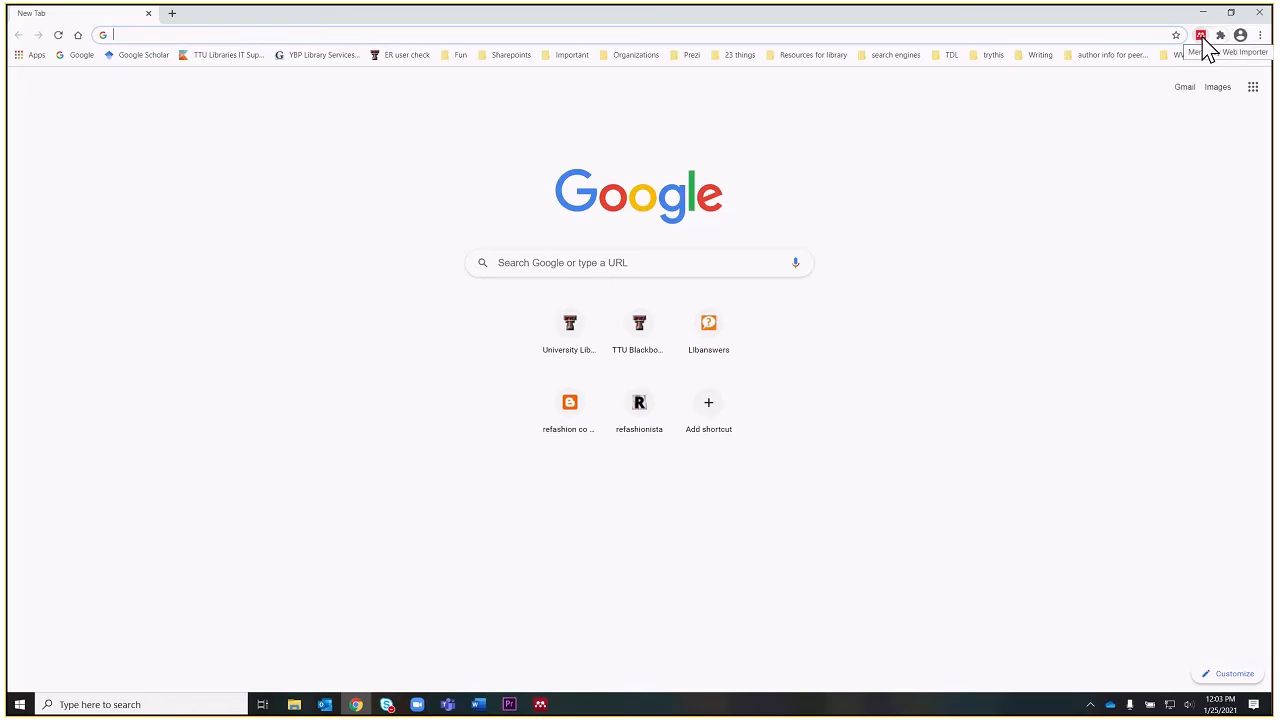
click(556, 262)
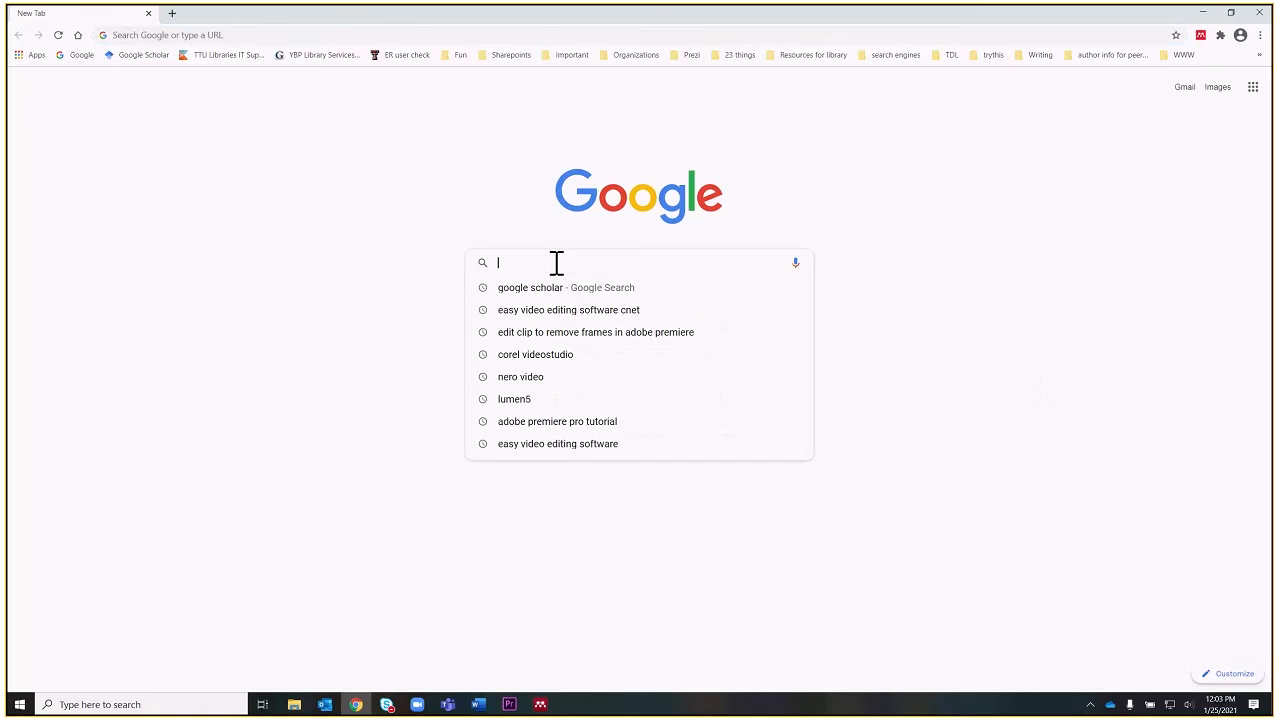
text(goo)
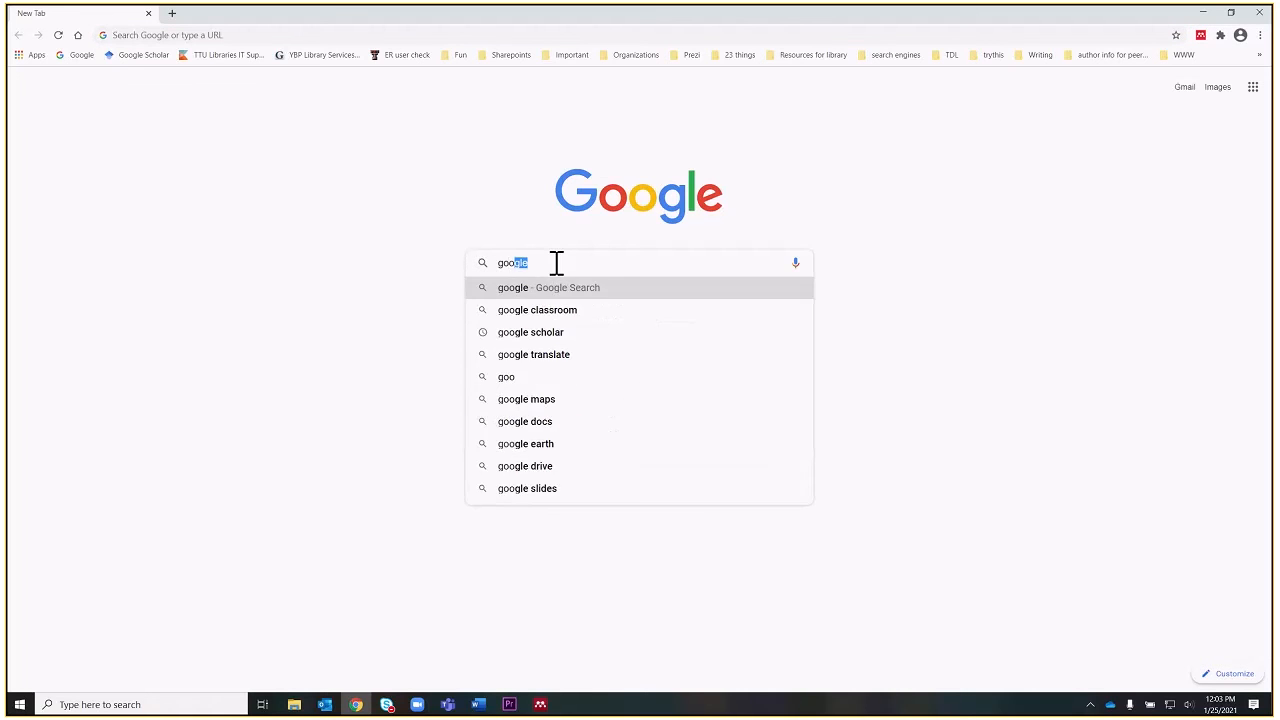
text(gle schol)
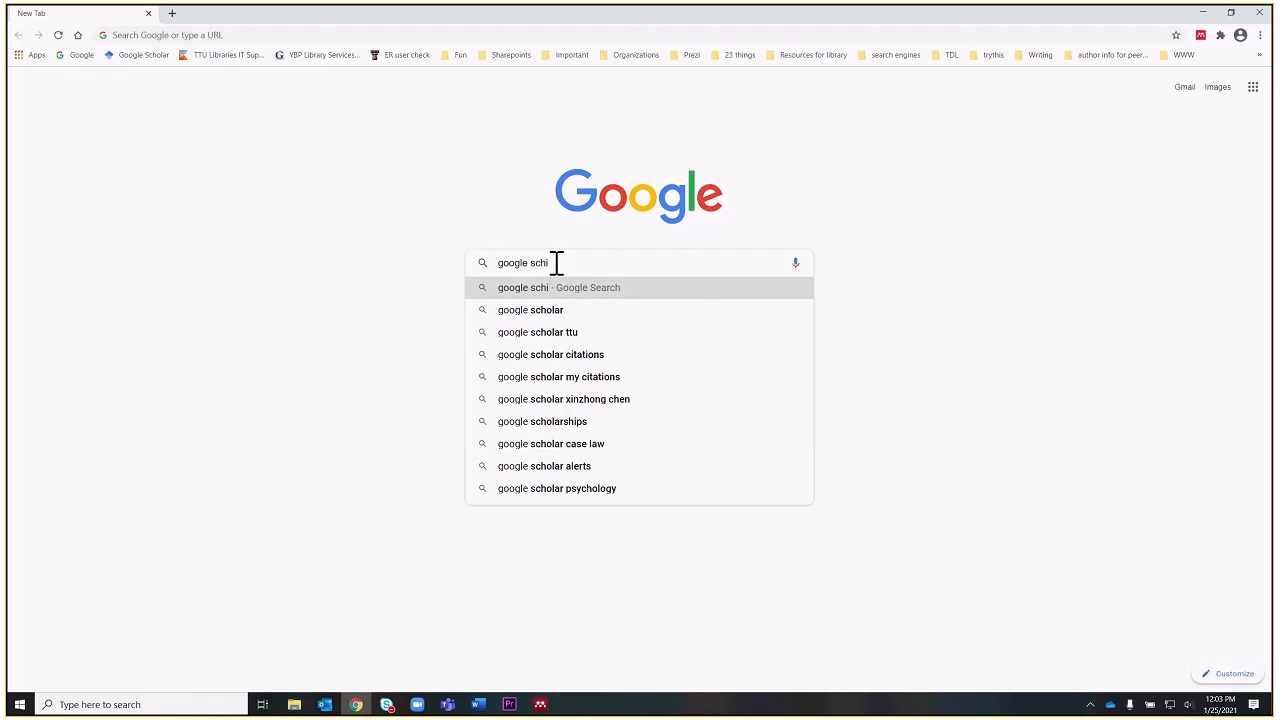
key(Return)
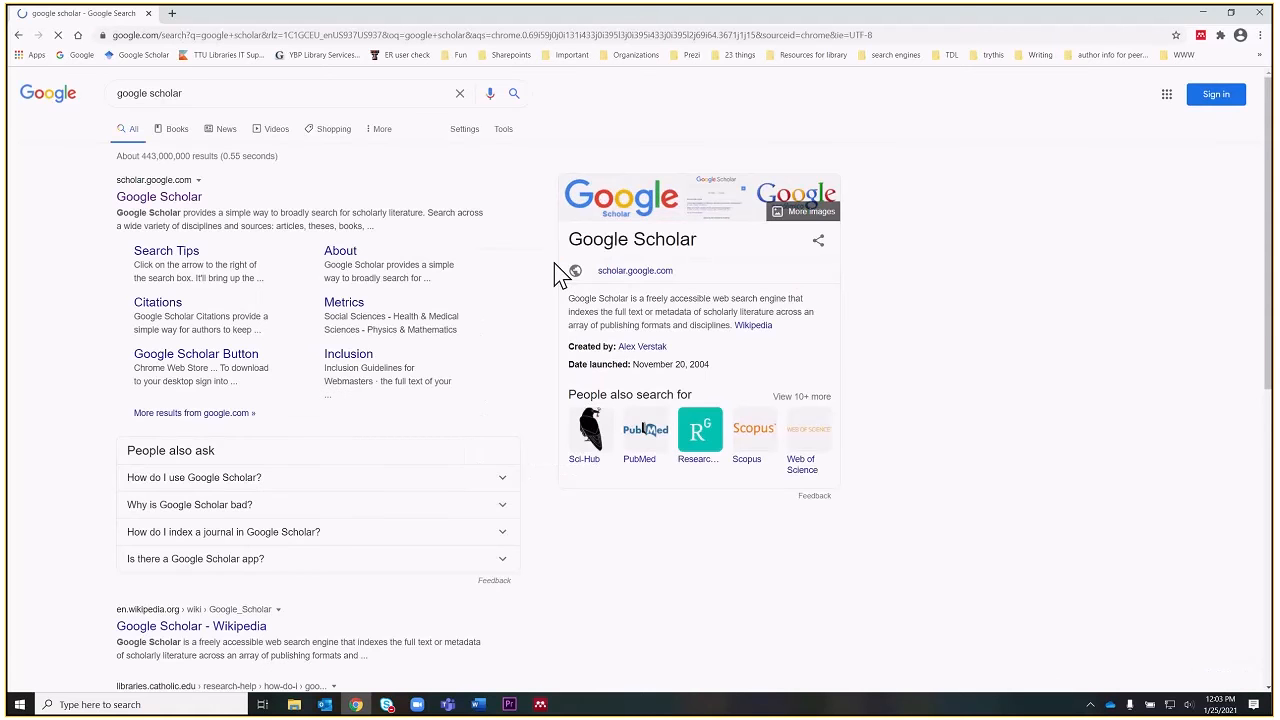
click(148, 207)
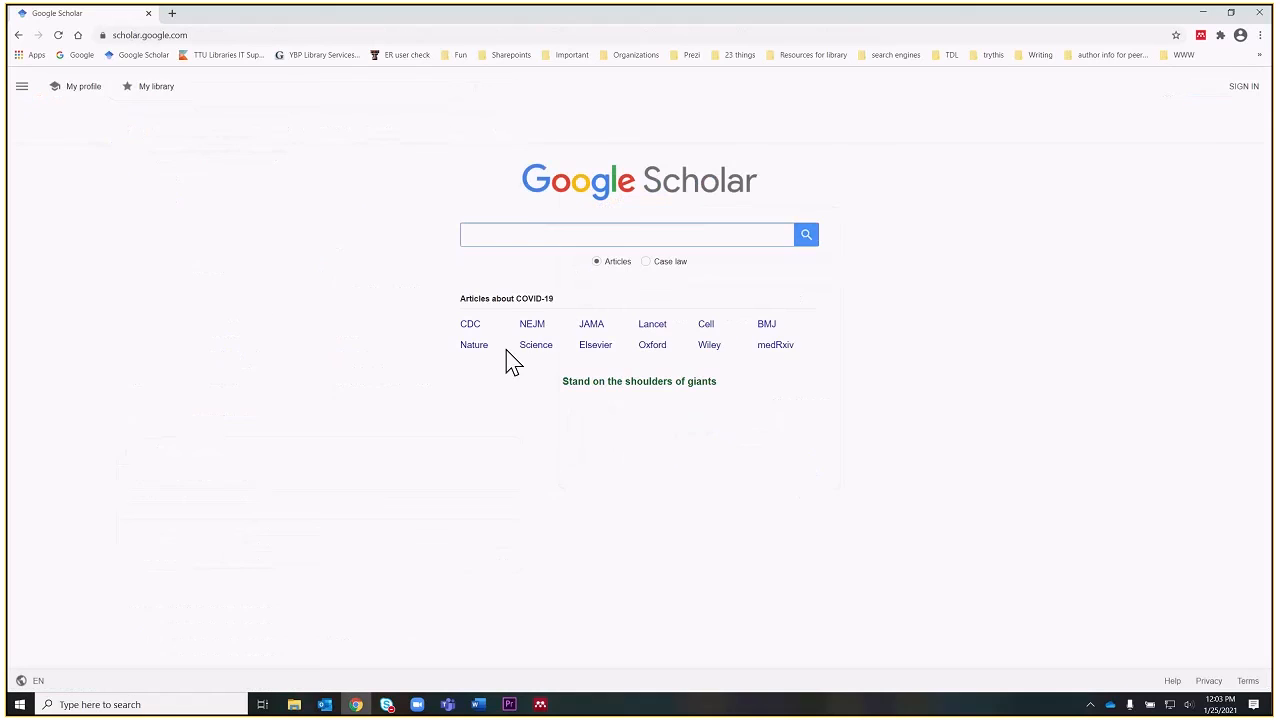
Search Google Scholar for "retailing management" and open the article "A study of e-retailing management" on Spanish consumers.
click(514, 234)
click(504, 256)
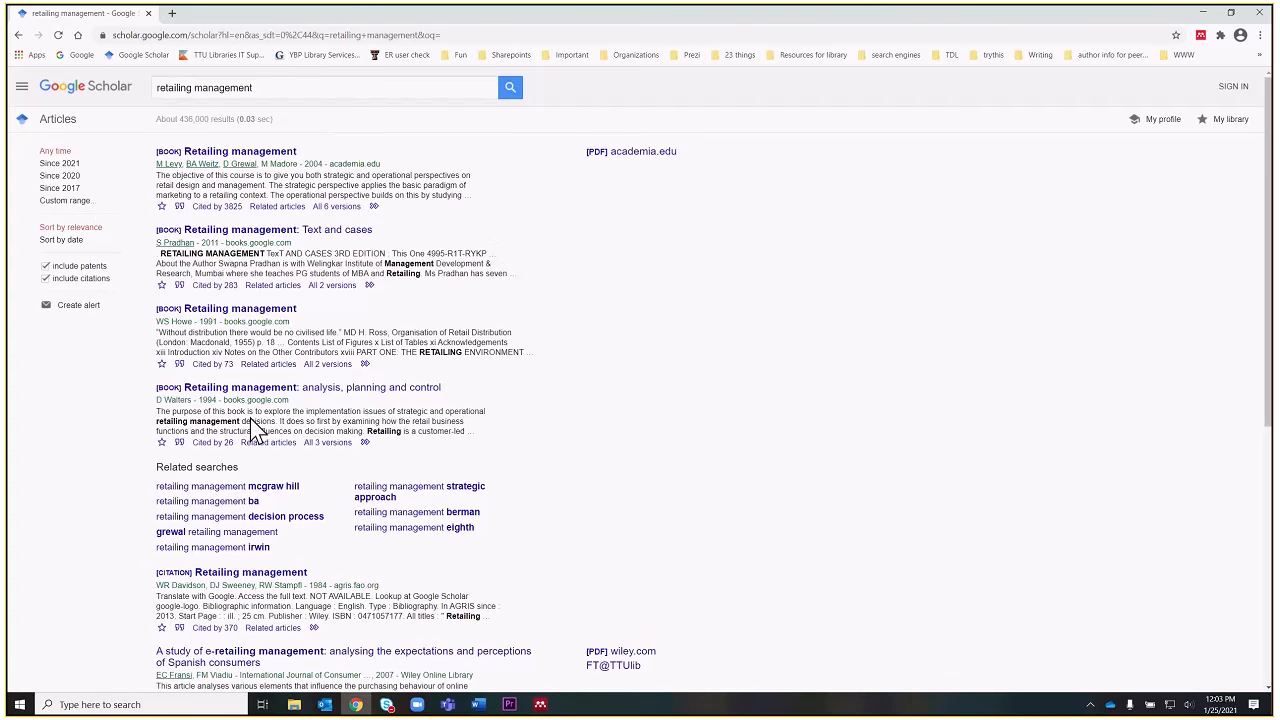
scroll(347, 420, down, 2)
scroll(347, 420, down, 3)
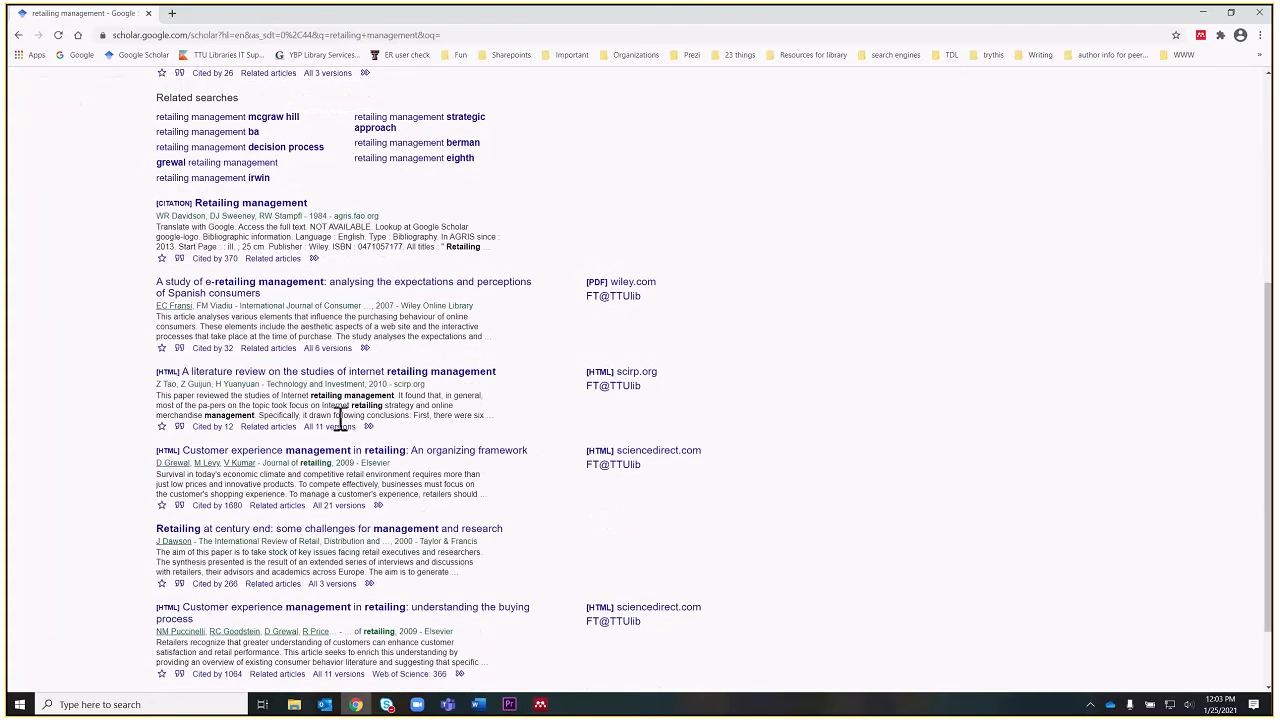
scroll(345, 430, down, 1)
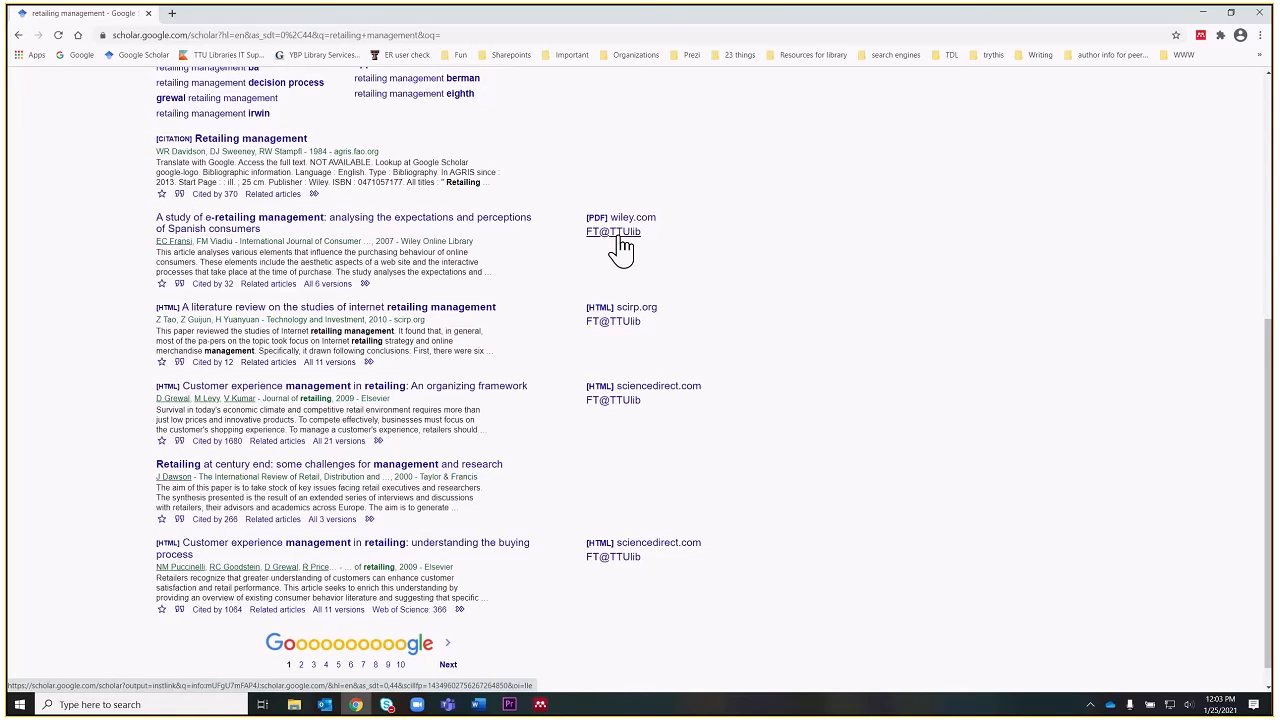
click(313, 228)
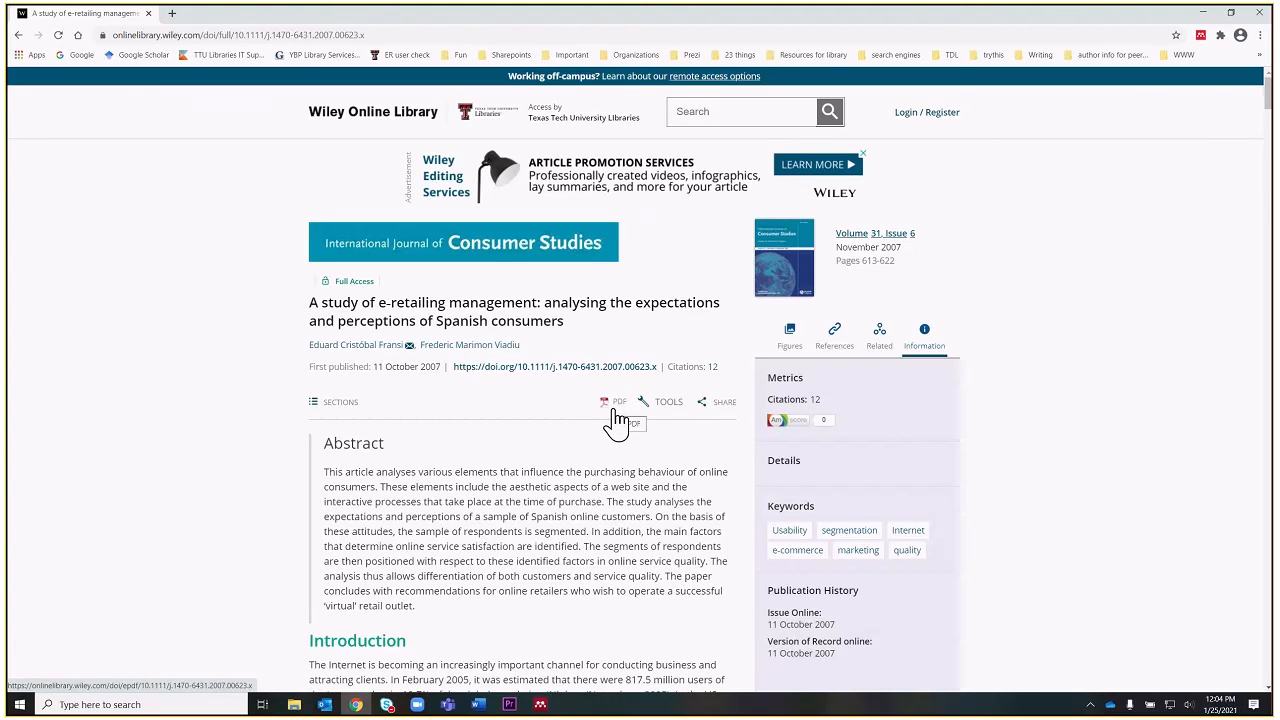
With Mendeley Web Importer, add the e-retailing article and "Explicating the privacy paradox" to My Library, including PDFs if available.
click(1201, 35)
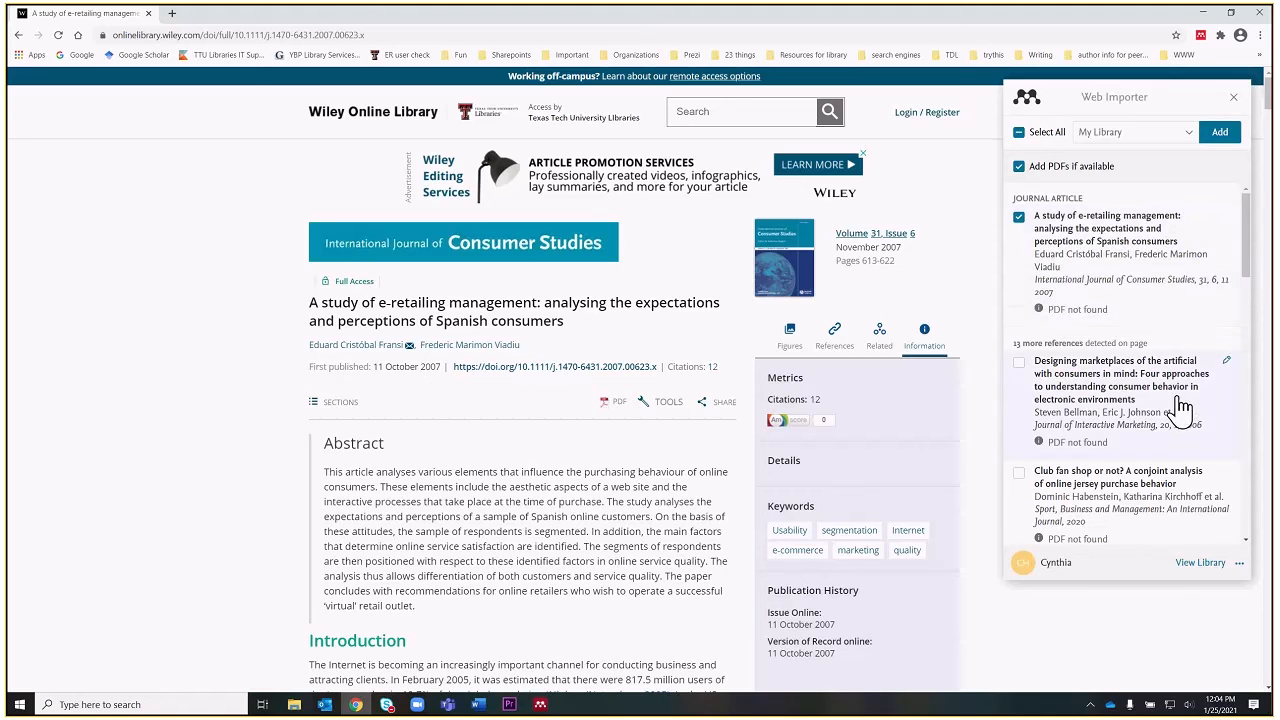
scroll(1108, 409, down, 2)
scroll(1158, 405, down, 2)
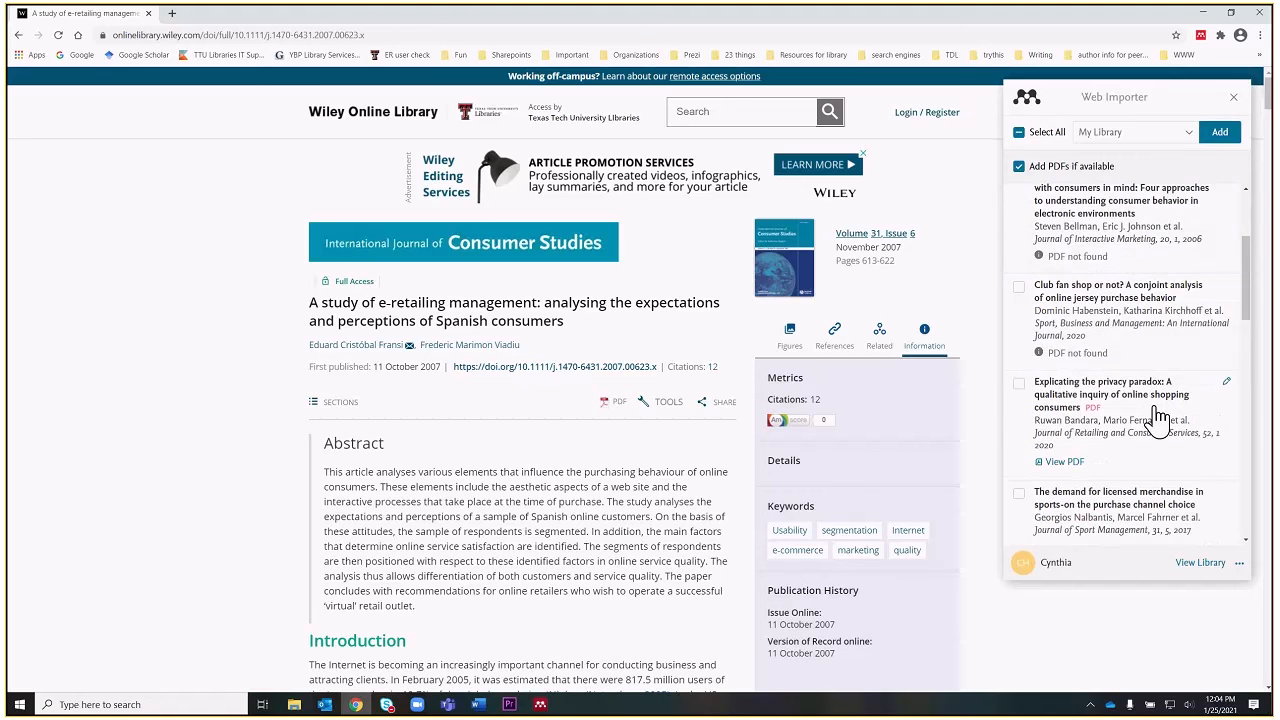
scroll(1158, 415, down, 1)
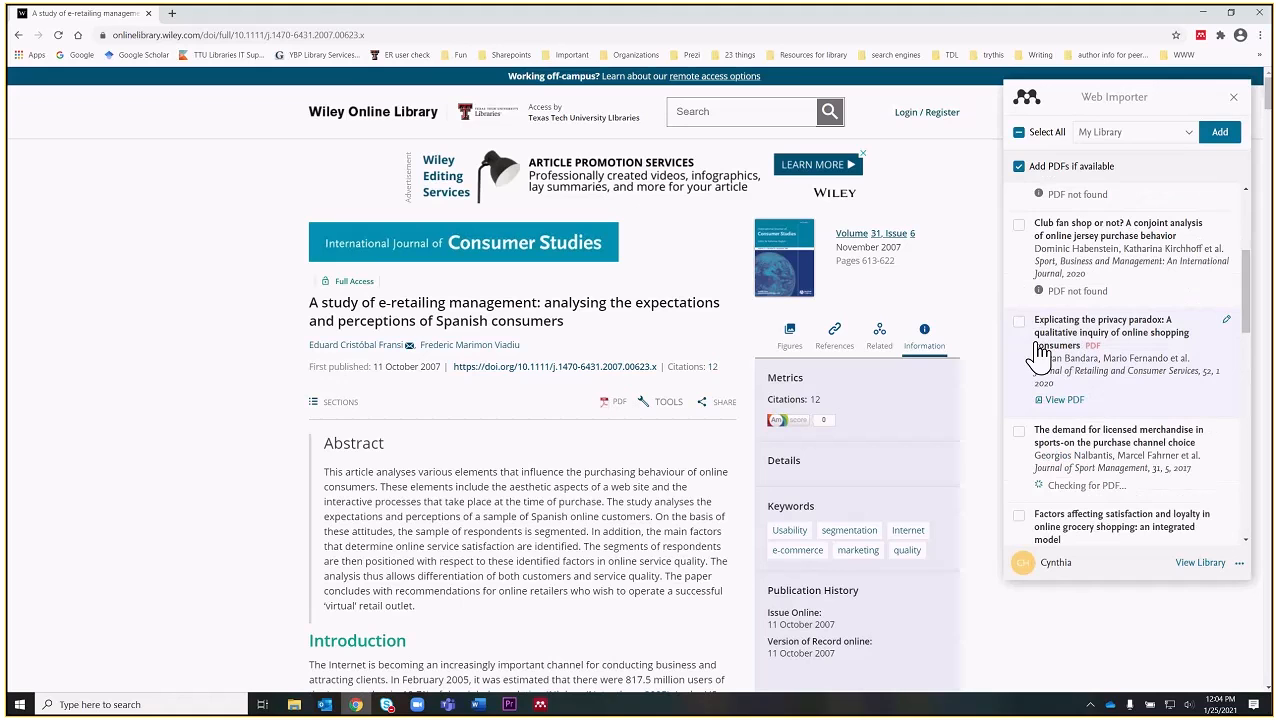
click(1020, 324)
click(1223, 138)
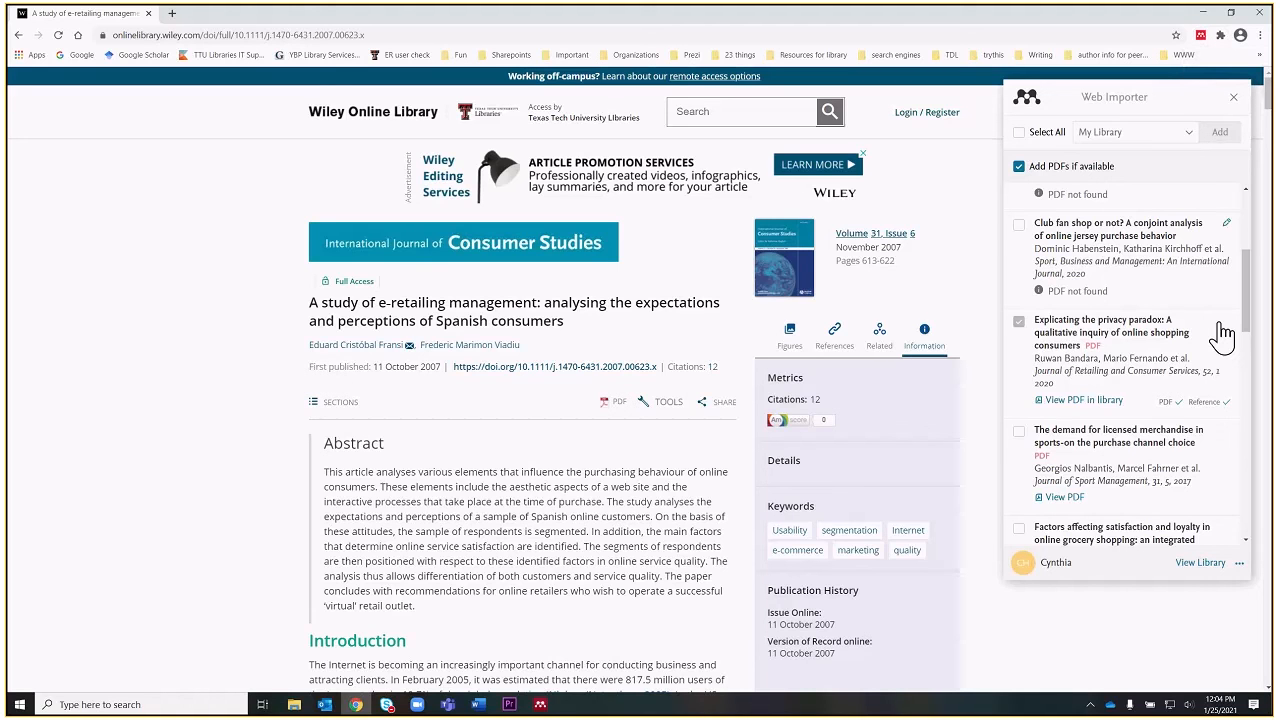
Also import "The demand for licensed merchandise in sports" into My Library and view the recently added references in the online library.
click(1019, 431)
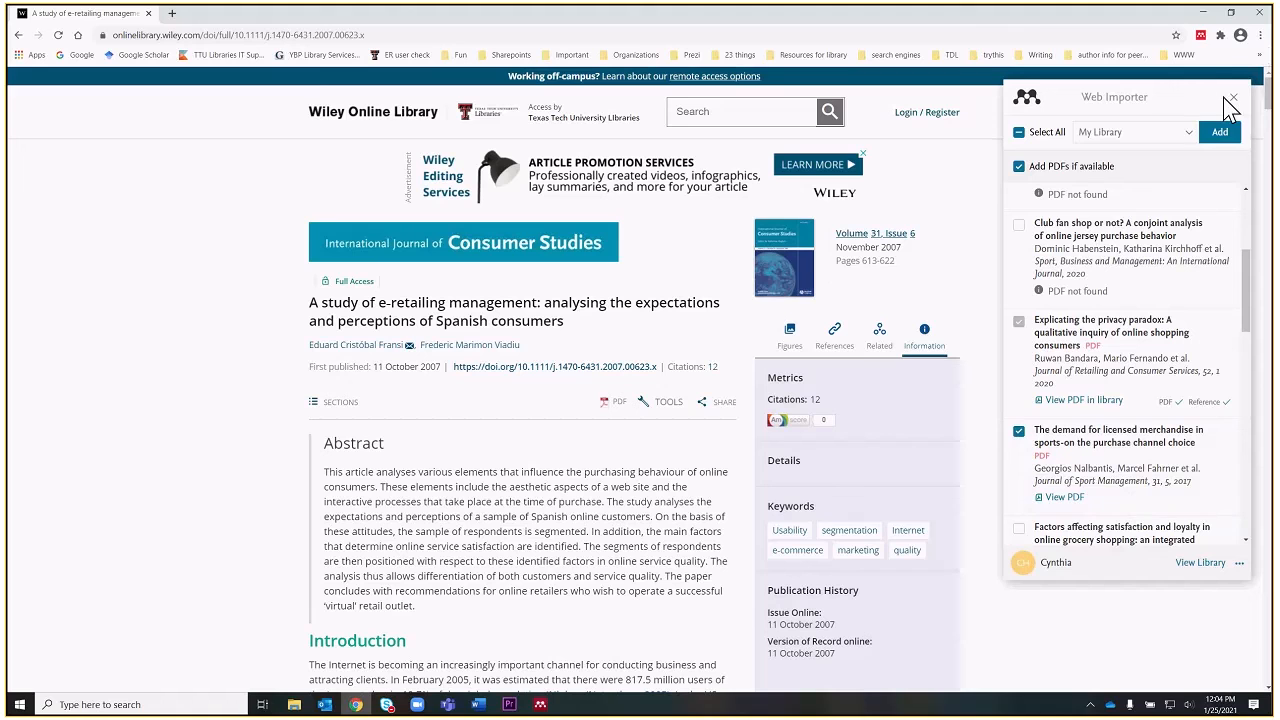
click(1221, 132)
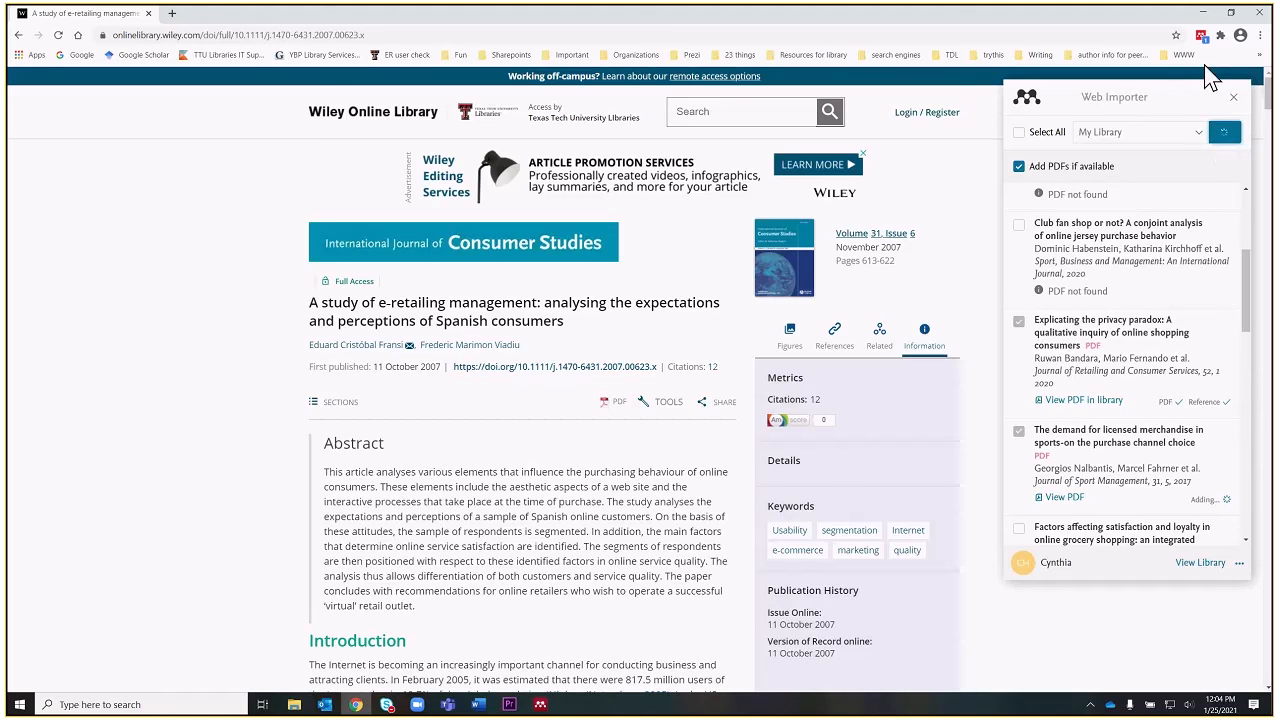
click(1199, 563)
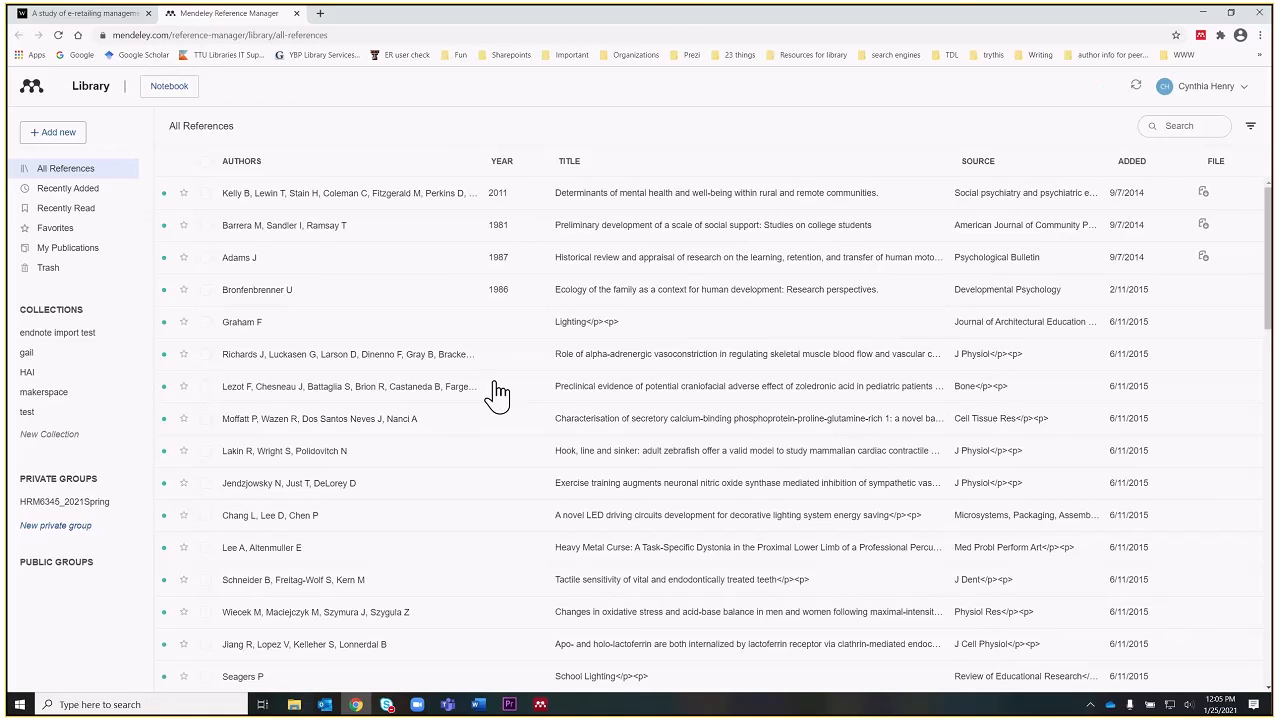
click(58, 196)
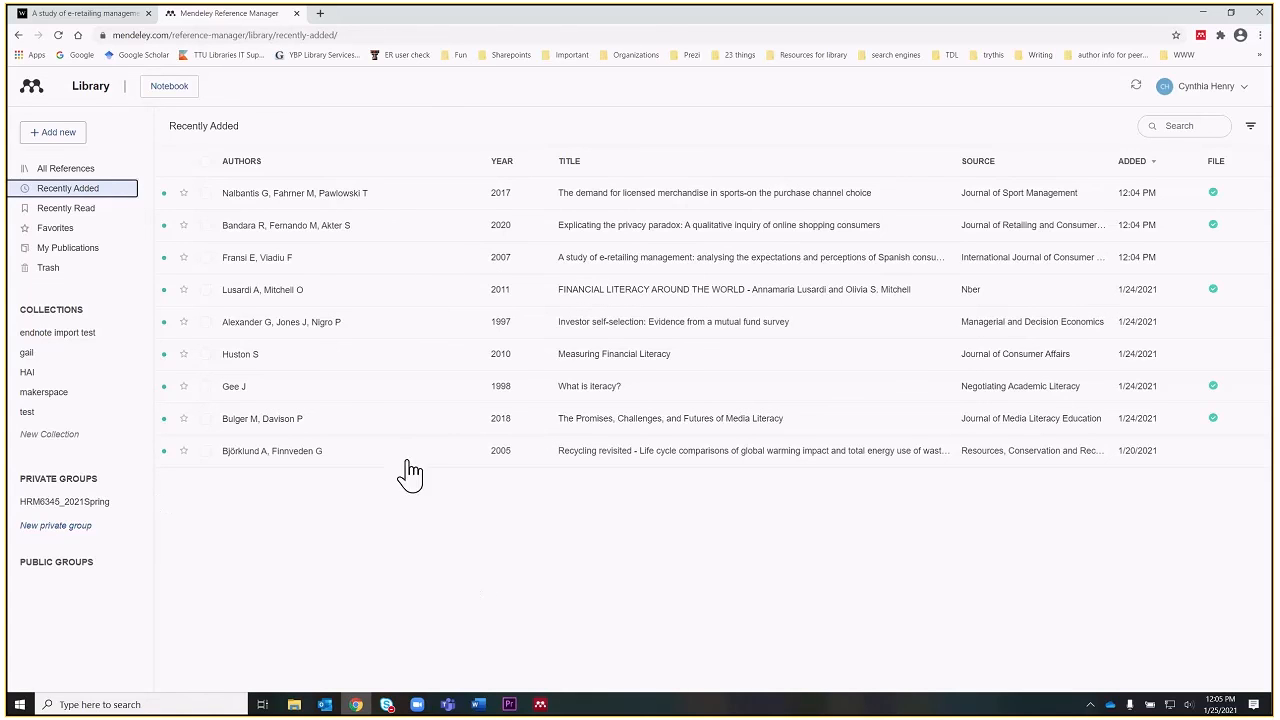
Switch to Mendeley Desktop and sync its library with the online references.
mouse_move(539, 704)
click(539, 705)
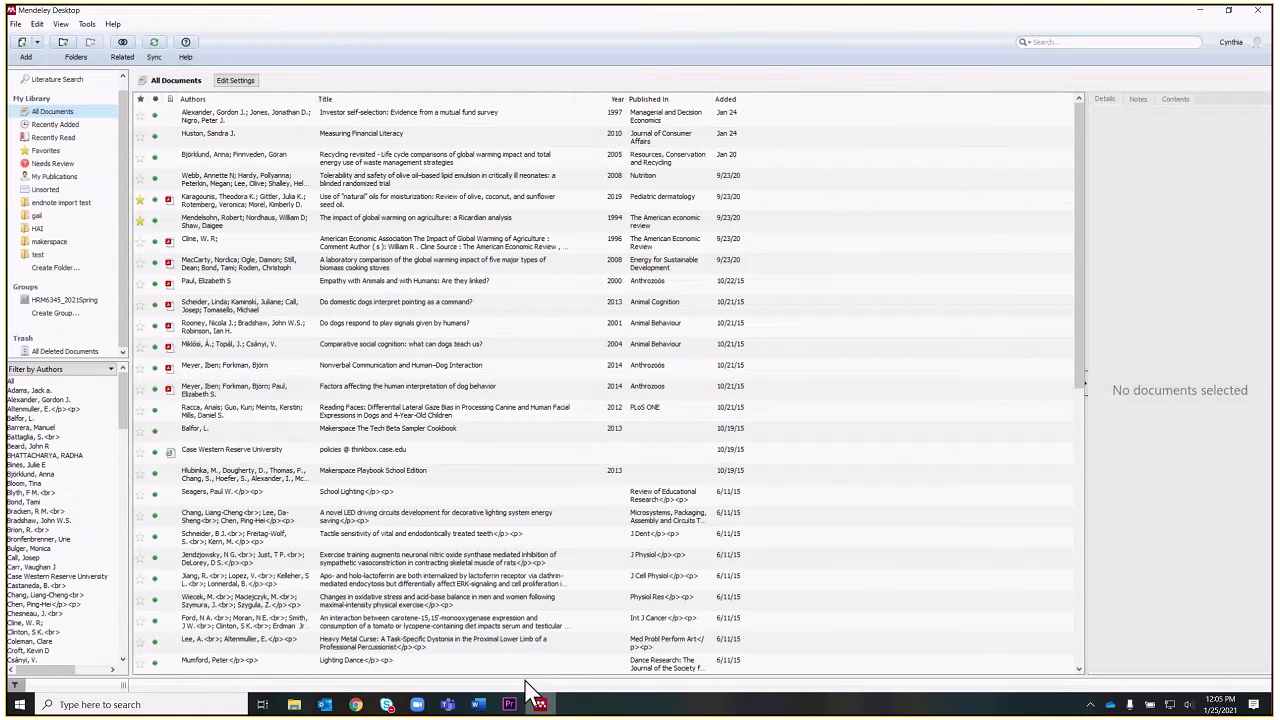
click(153, 46)
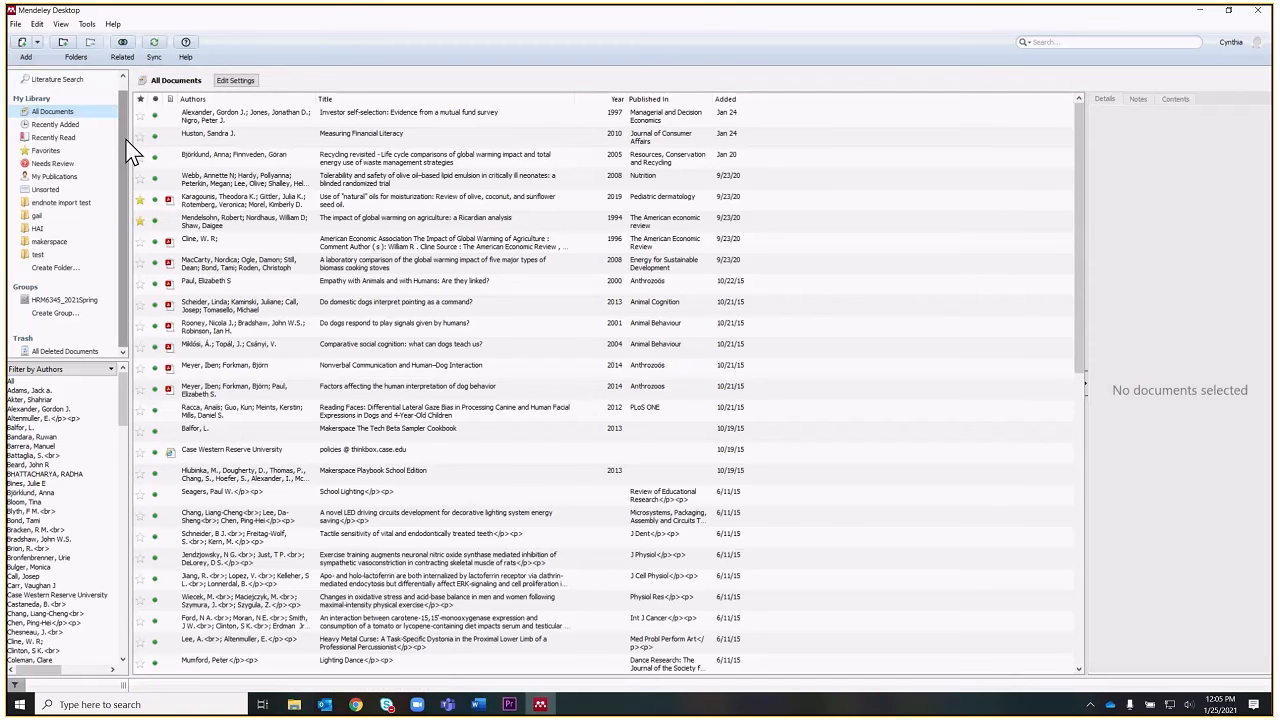
View the recently added references and browse the documents shared in the HRM6345_2021Spring group.
click(60, 126)
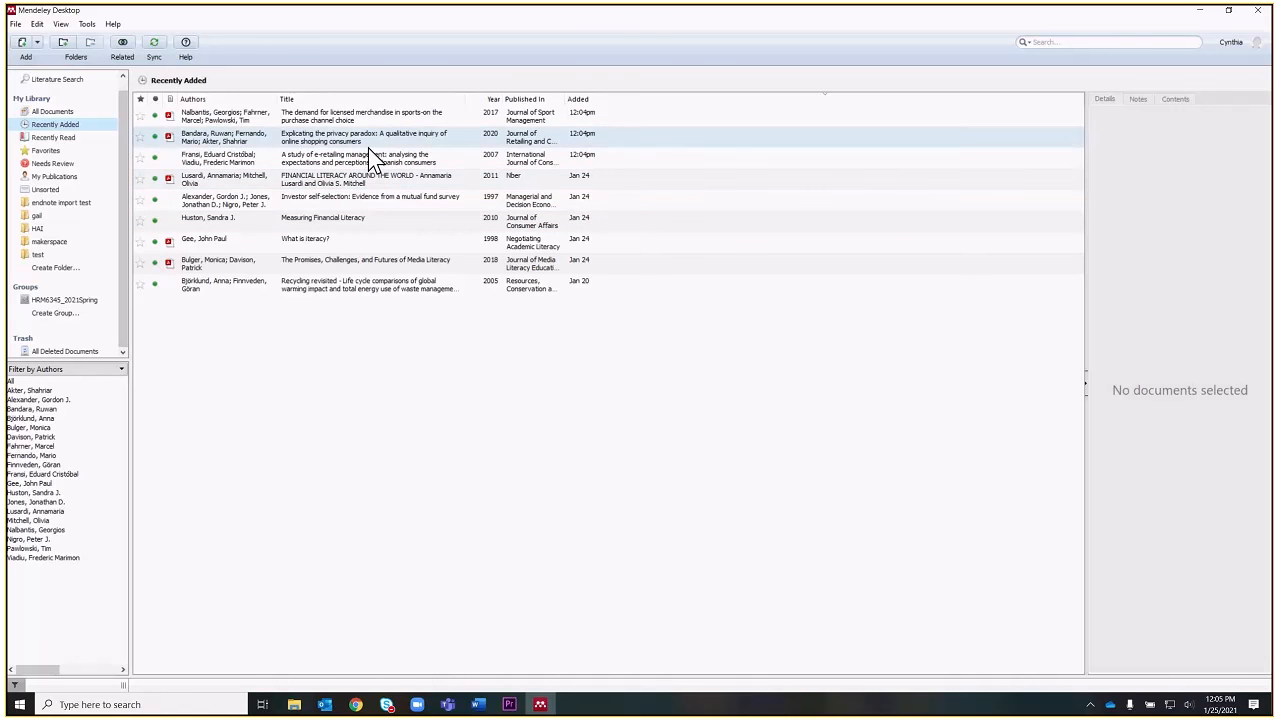
click(60, 301)
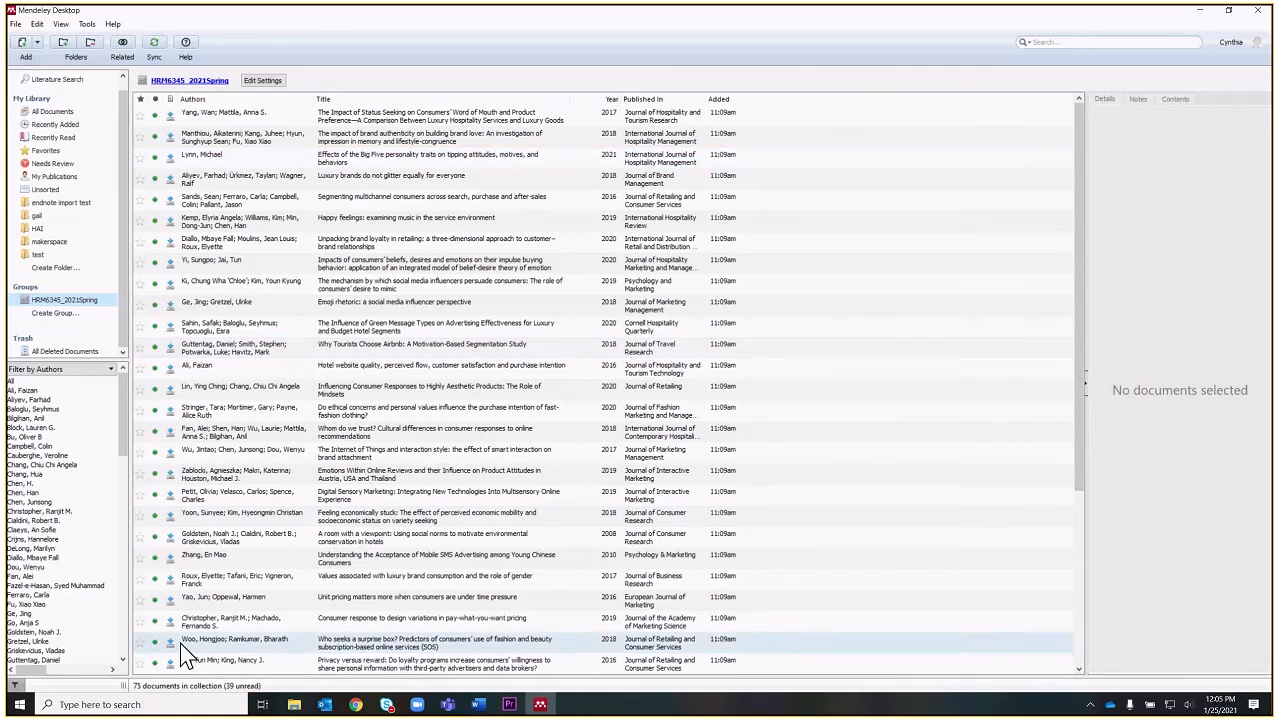
scroll(310, 480, down, 2)
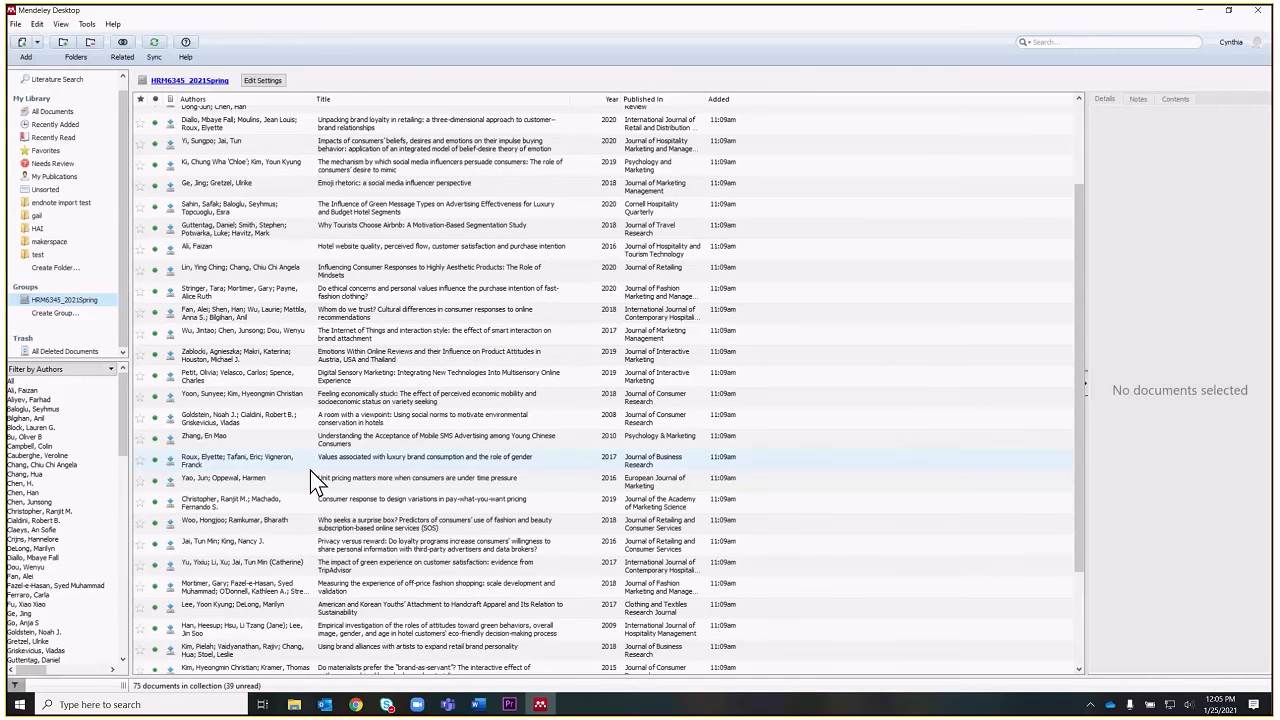
scroll(310, 472, down, 2)
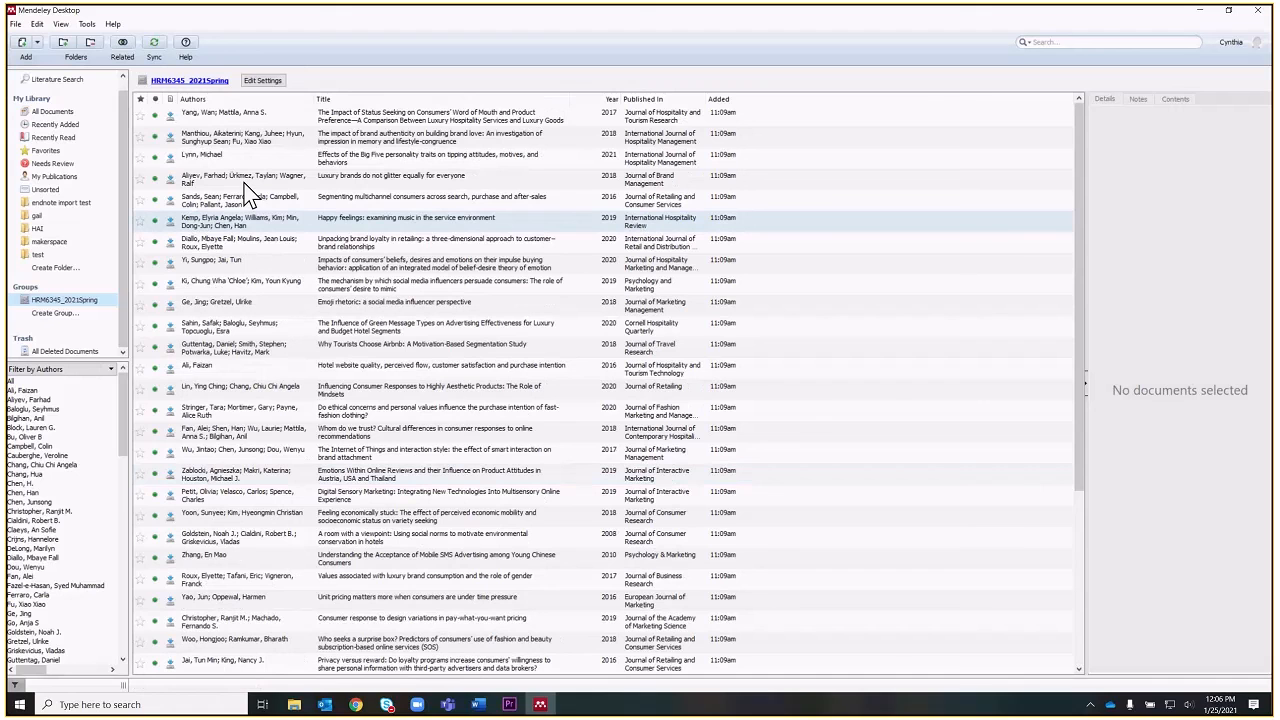
Download and open the PDF of the group's article "The Impact of Status Seeking", and return to all documents in the library.
click(169, 116)
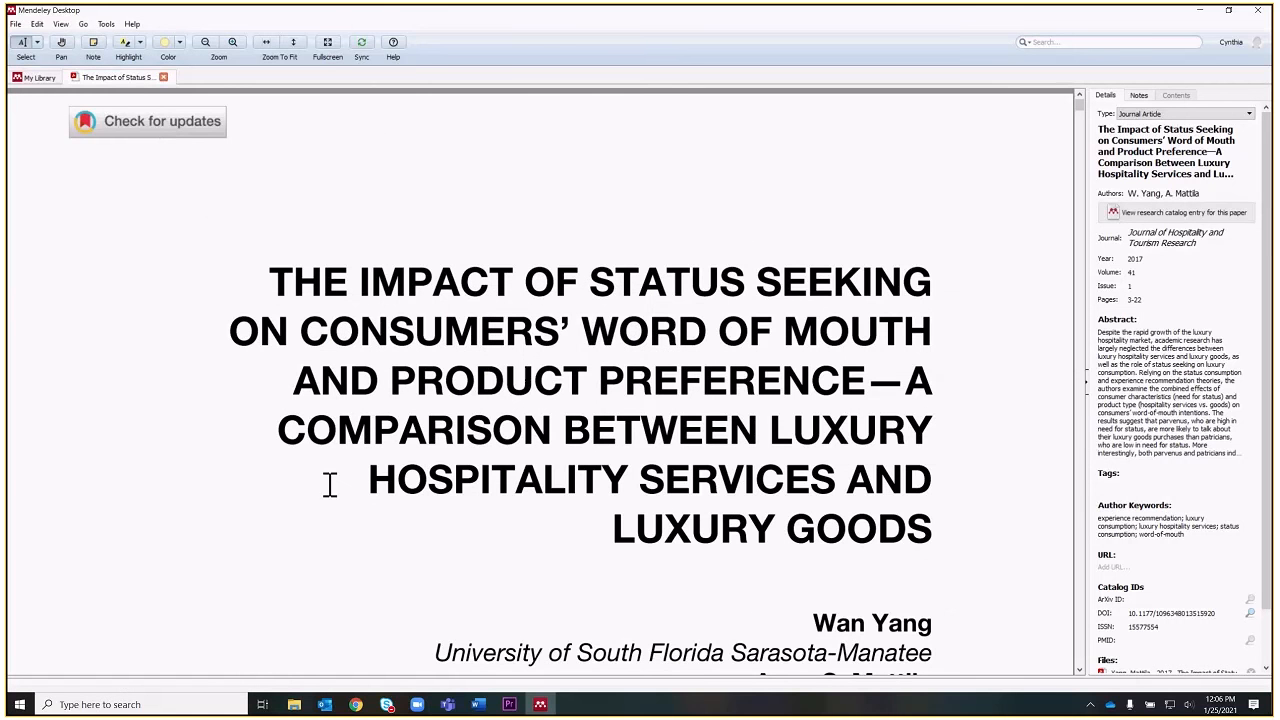
click(19, 82)
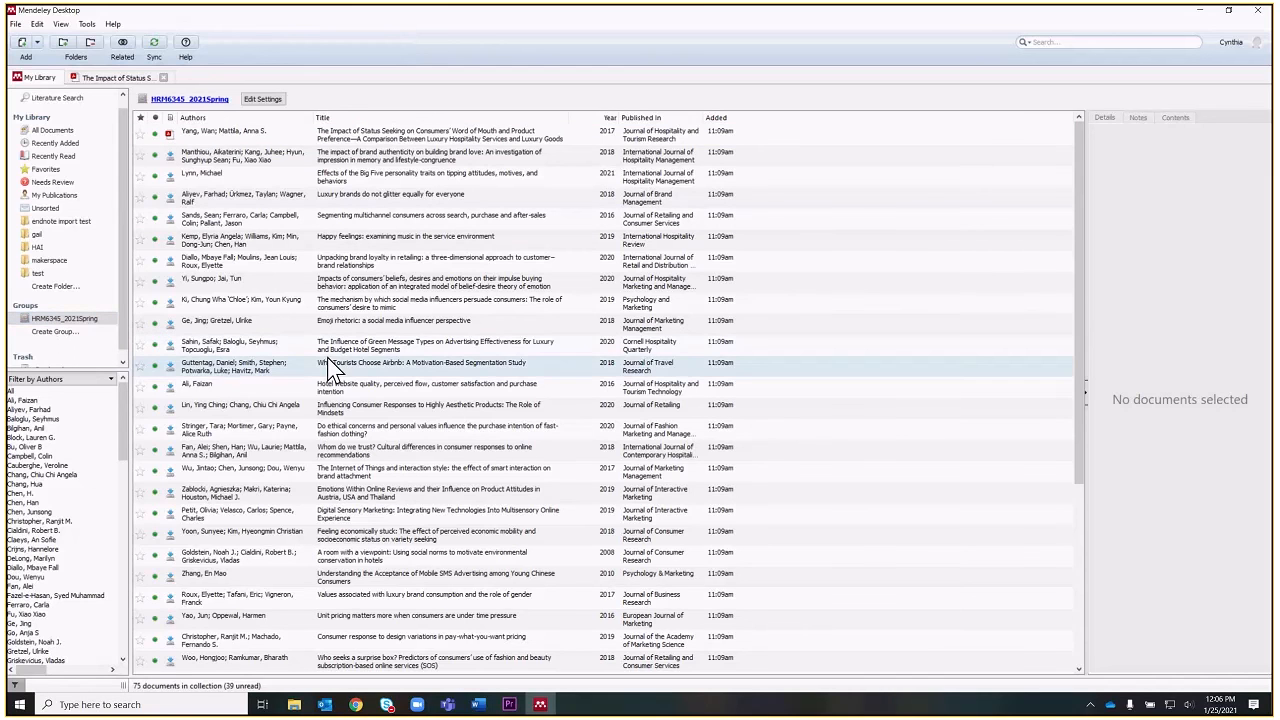
click(43, 132)
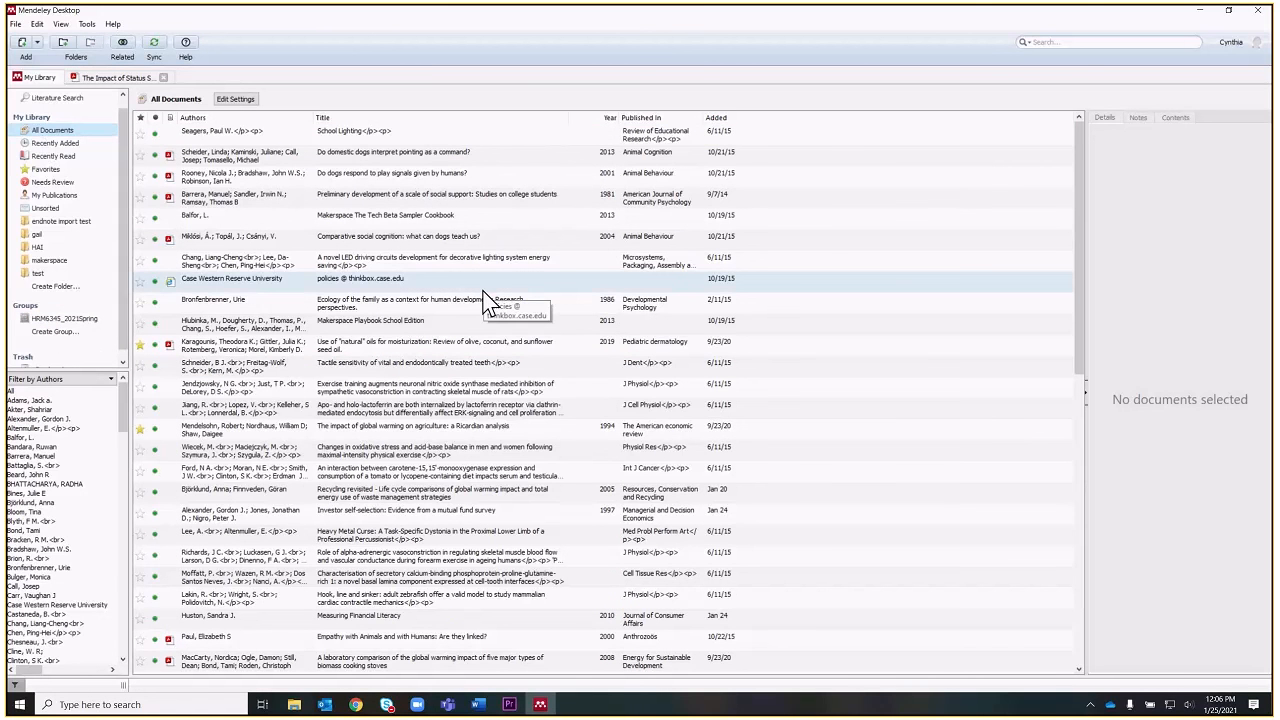